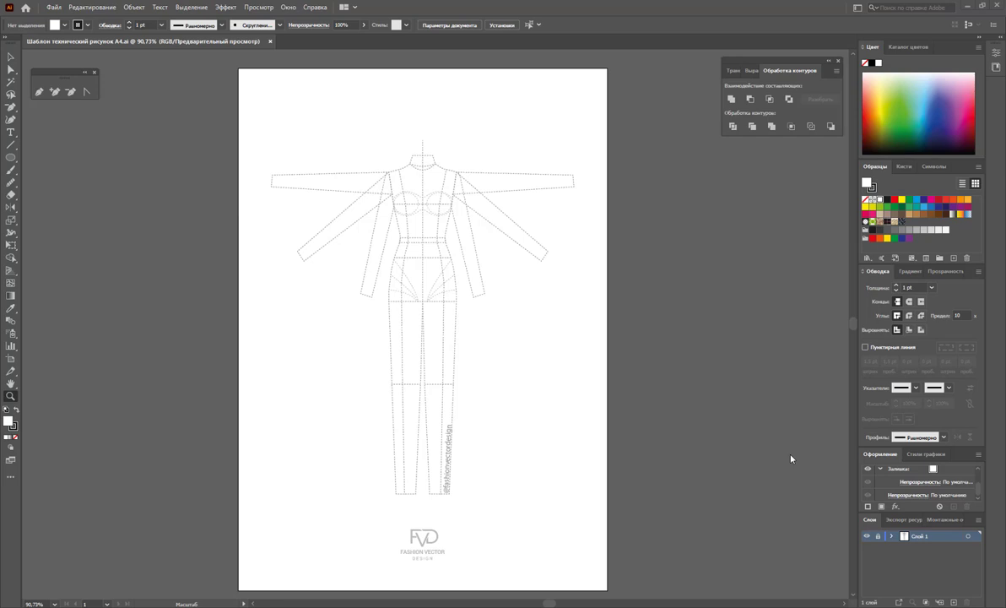
Unlock Layer 1 and delete the raised right and left sleeves from the template figure.
click(877, 537)
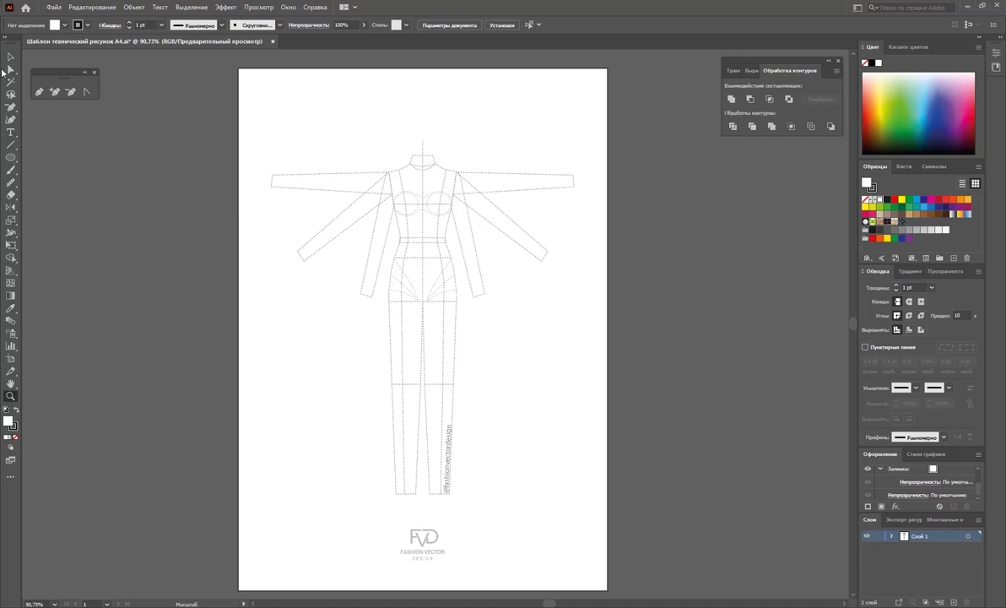
click(11, 74)
drag(557, 115, 506, 285)
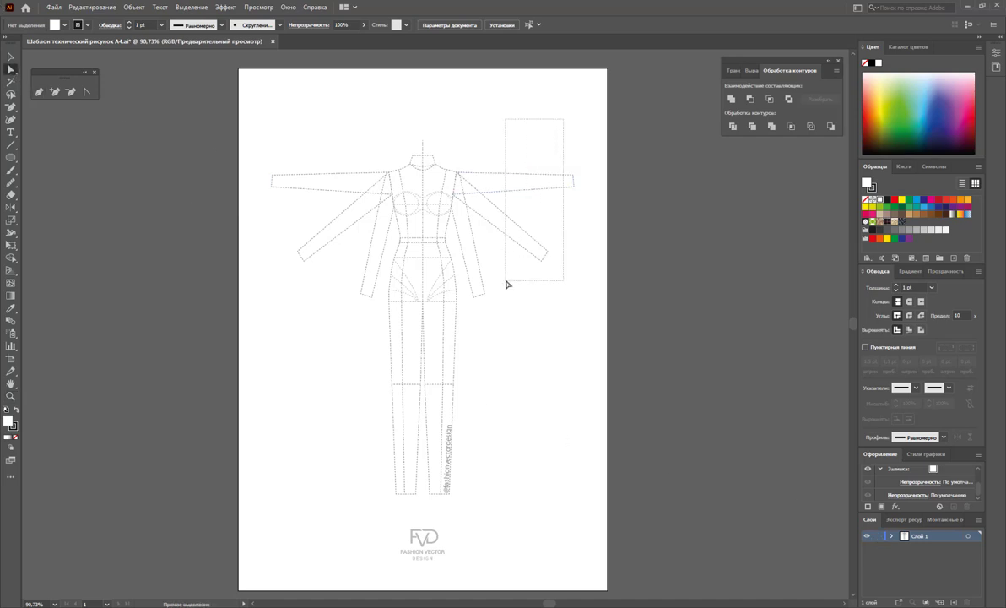
key(Delete)
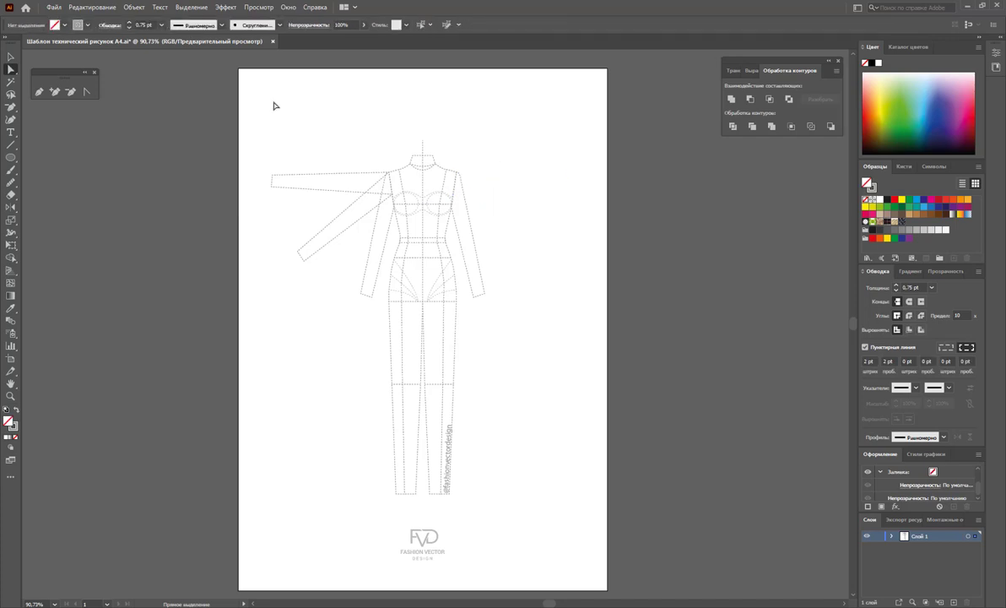
drag(274, 107, 322, 261)
key(Delete)
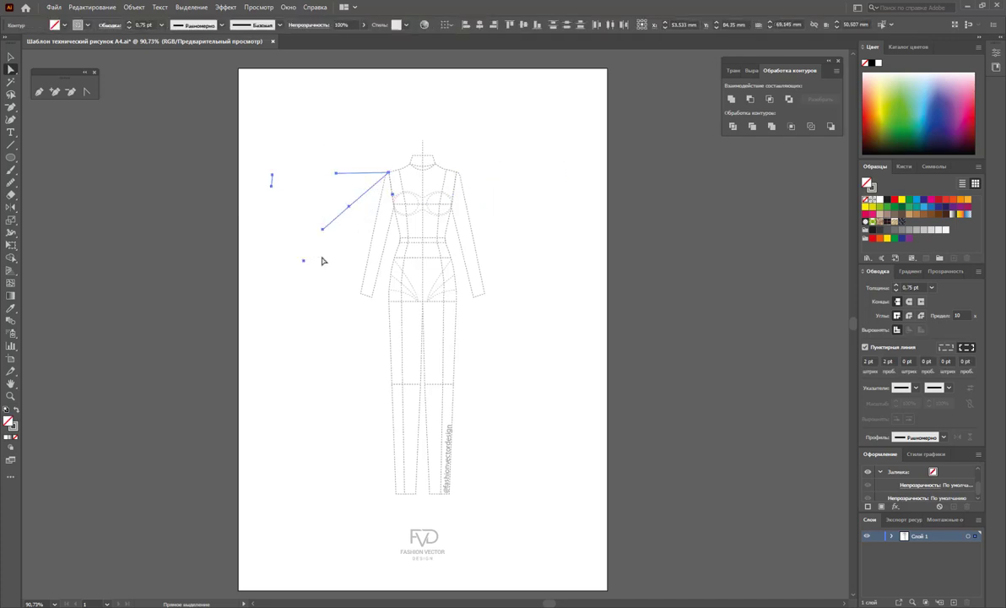
key(Delete)
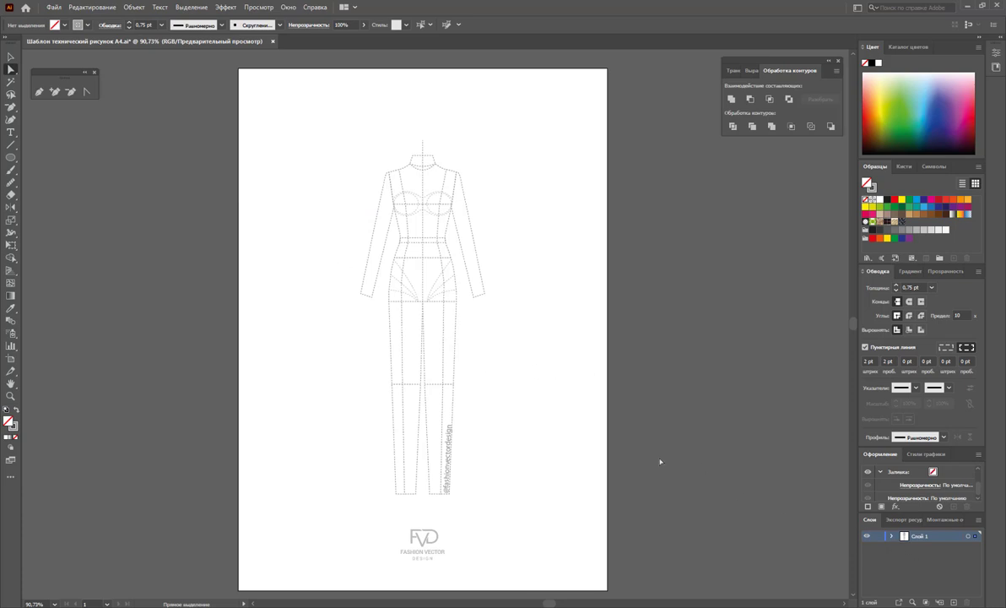
Inside the isolated figure group, Alt-drag a copy of the figure to the right, then exit isolation.
click(11, 56)
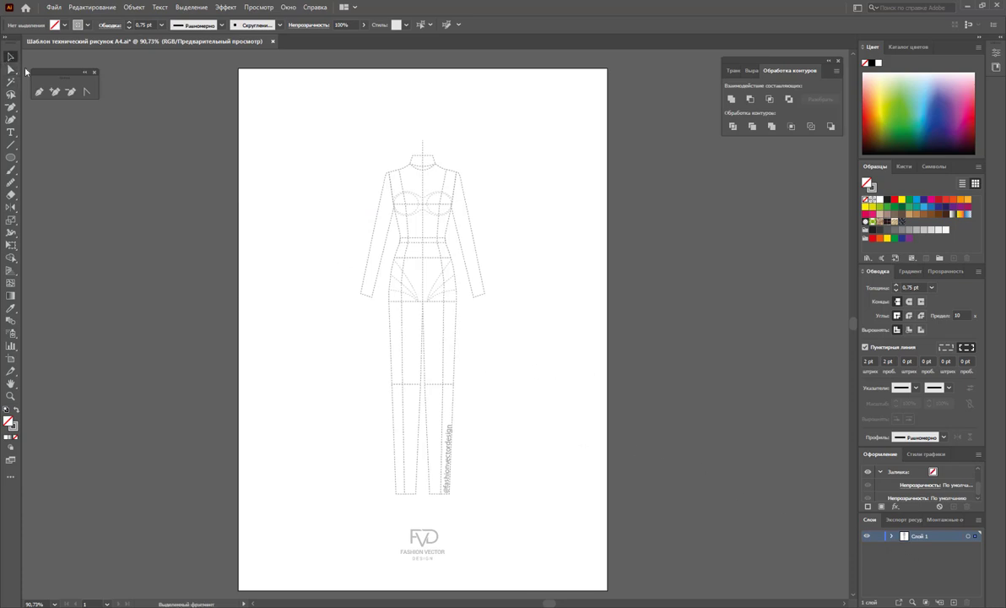
double_click(429, 271)
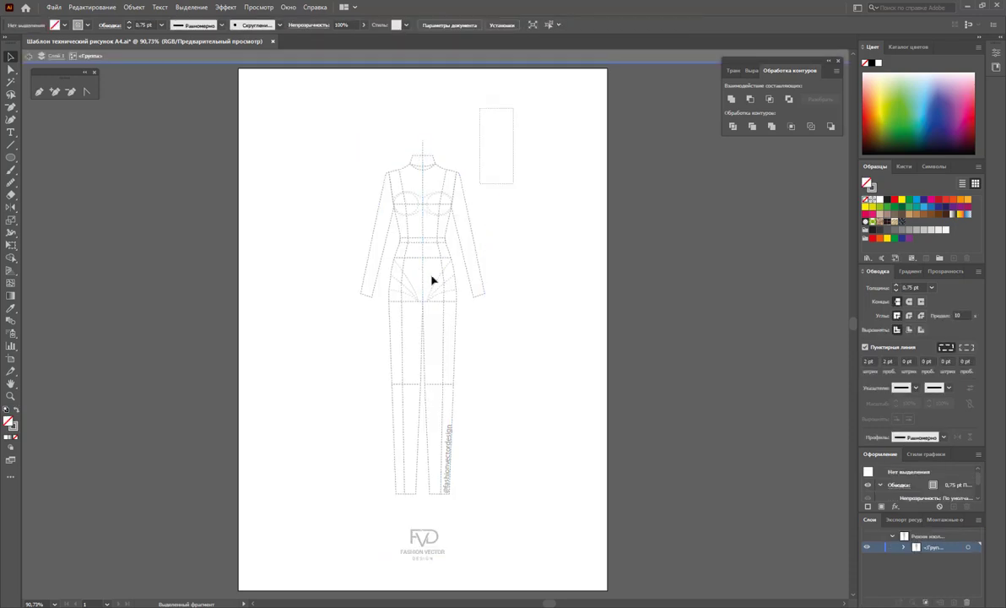
drag(498, 106, 326, 517)
mouse_move(376, 297)
mouse_down()
mouse_move(342, 292)
mouse_move(498, 294)
mouse_up()
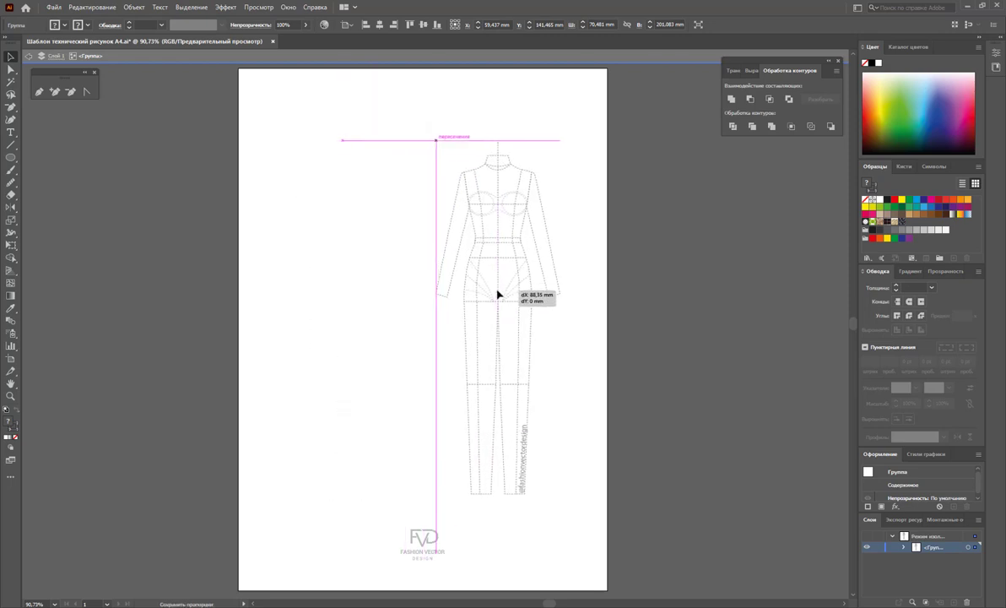
drag(498, 293, 498, 292)
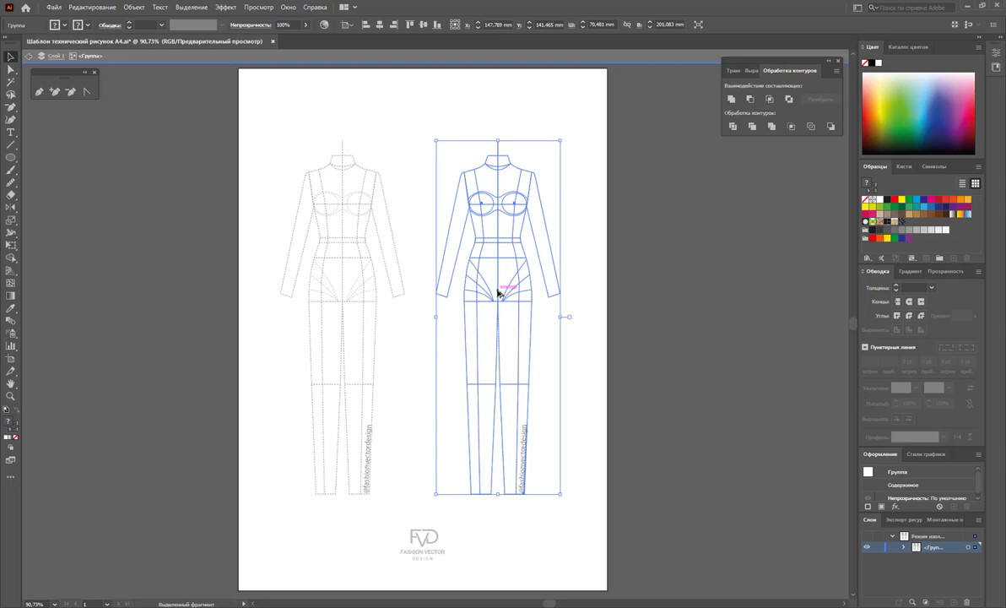
click(589, 396)
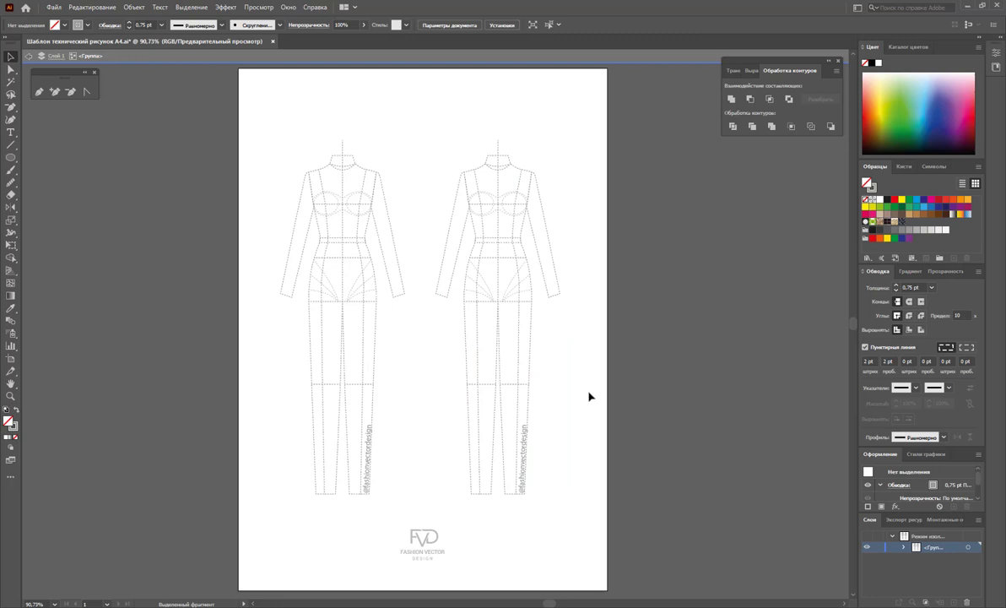
double_click(589, 396)
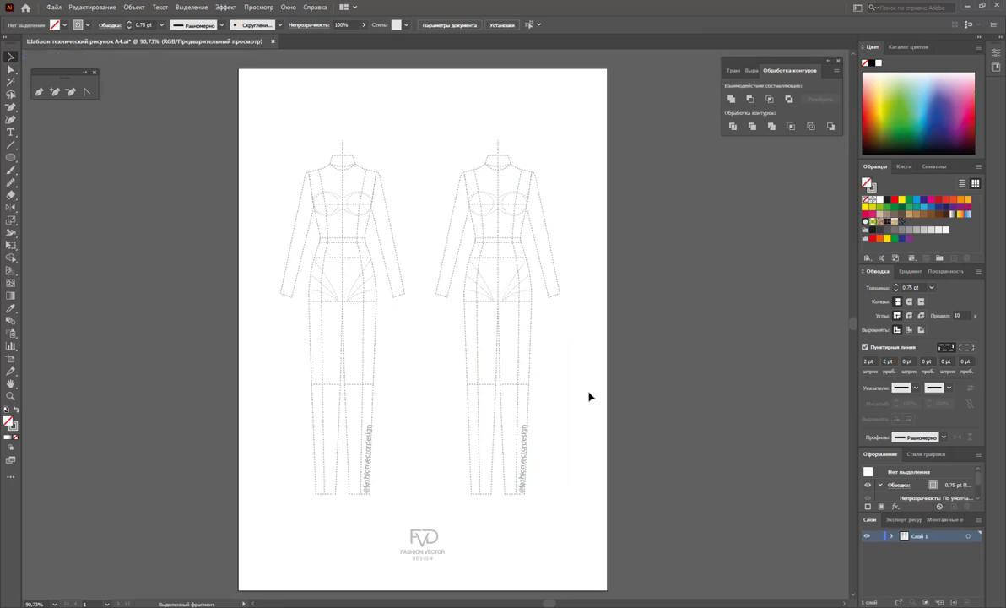
Zoom in on both figures, lock Layer 1 and add a new layer above it.
click(10, 394)
mouse_move(331, 303)
mouse_down()
mouse_move(404, 384)
mouse_move(411, 362)
mouse_up()
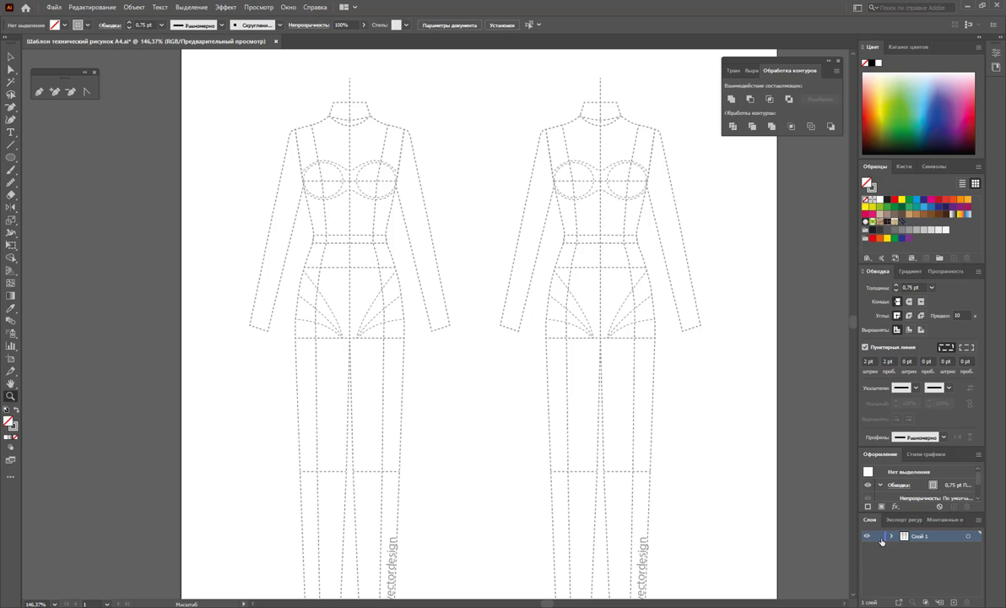
click(878, 536)
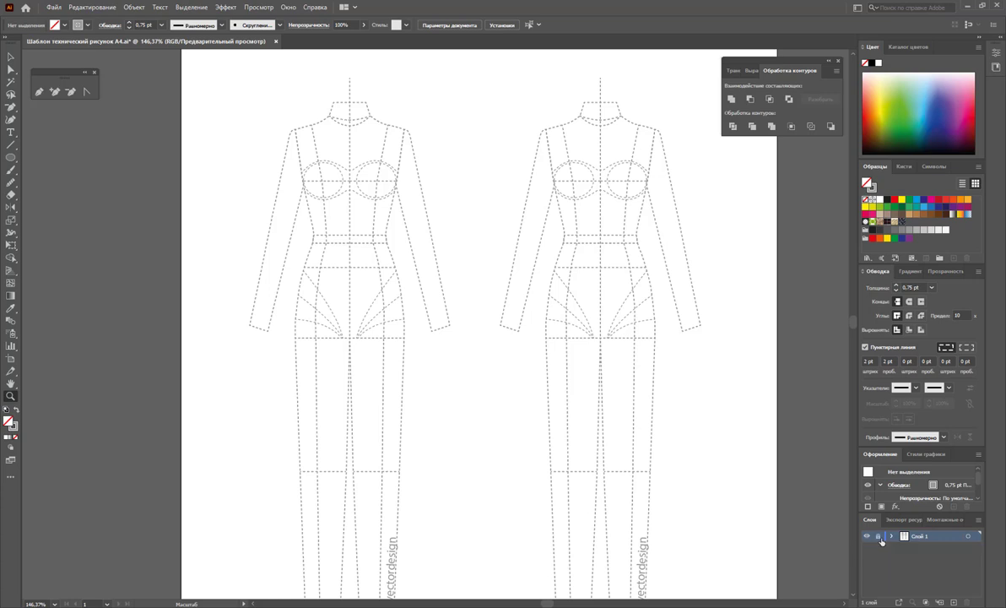
click(953, 601)
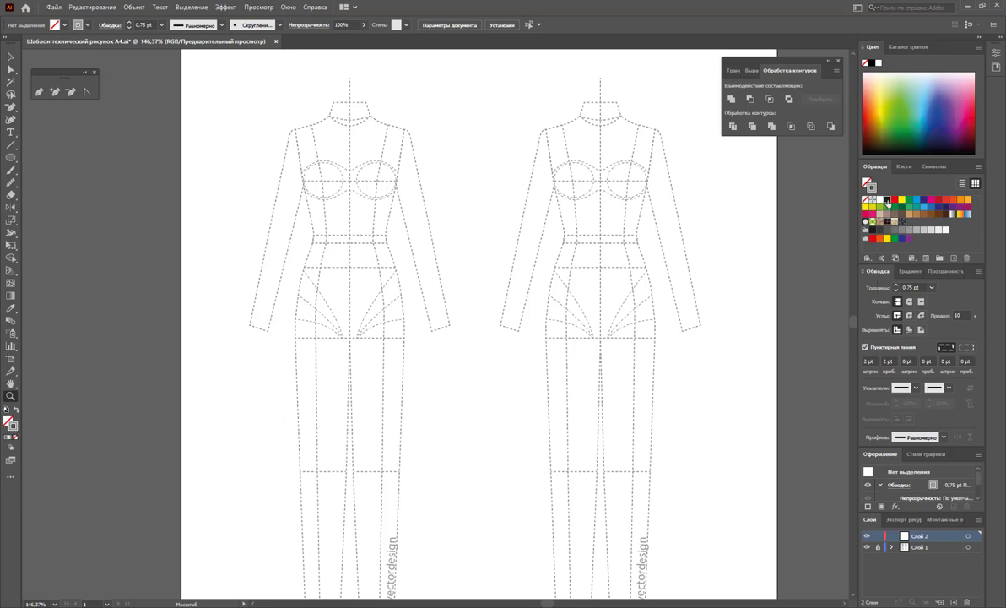
Make the drawing stroke solid instead of dashed, with a 1 pt weight.
click(865, 347)
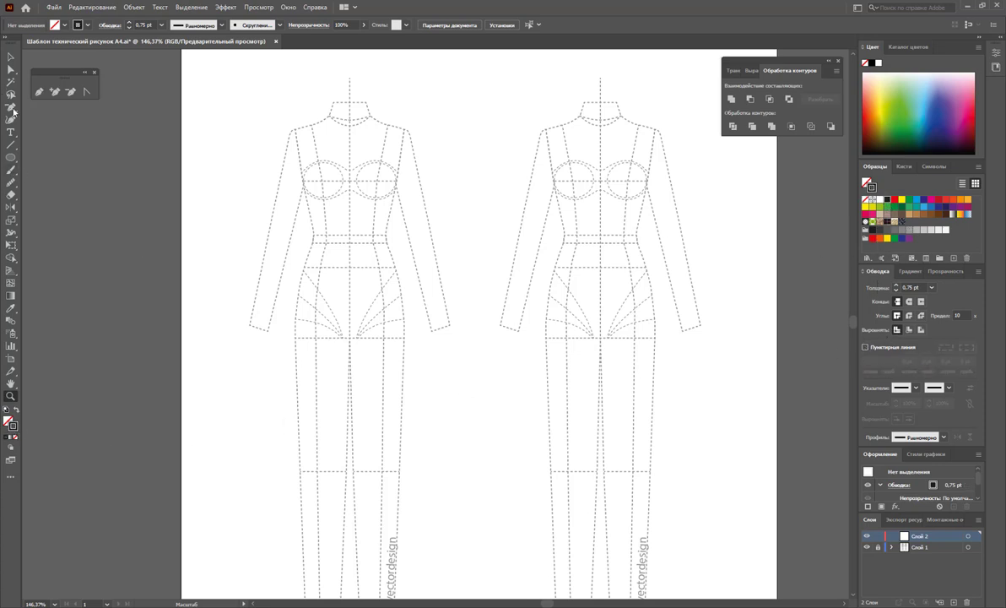
click(931, 286)
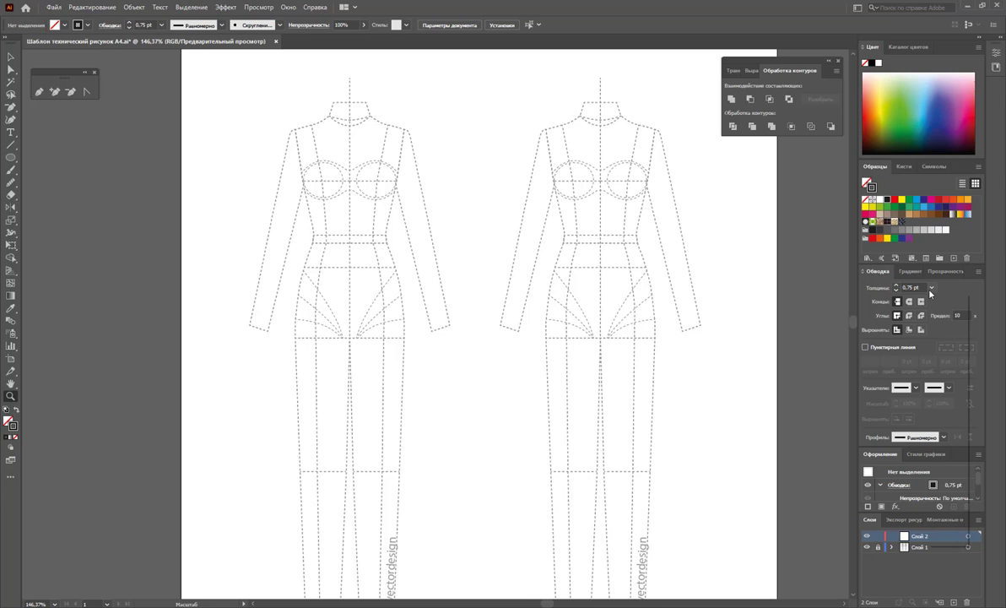
click(882, 317)
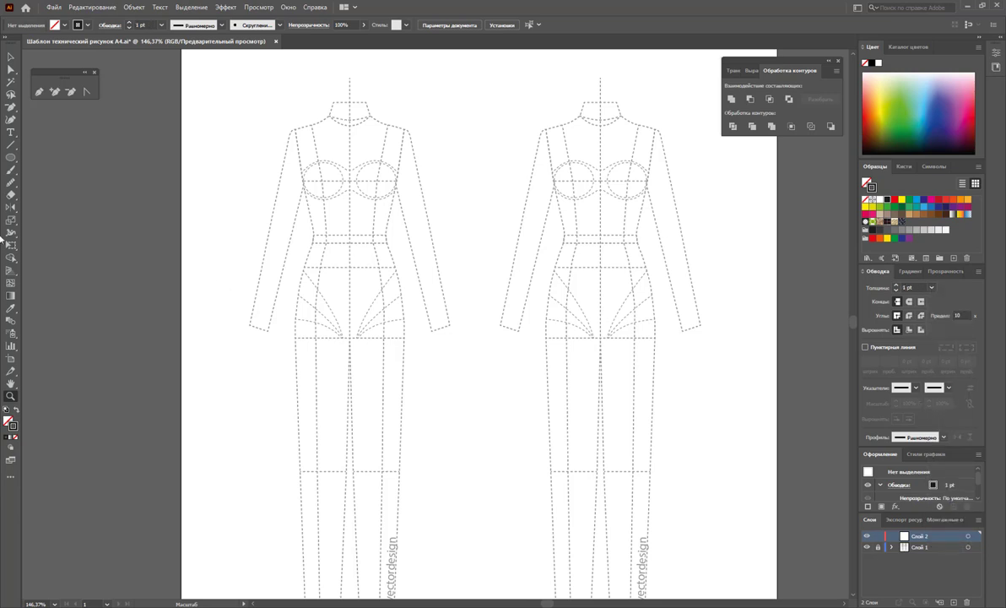
click(40, 91)
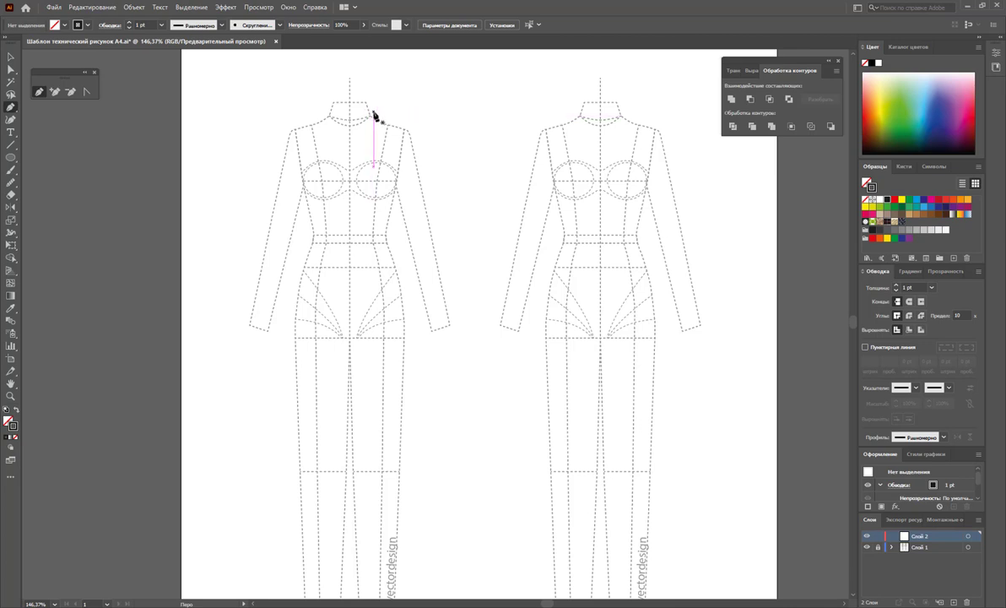
Trace the closed front panel: collar, centre front, hem below the knee, side seam, shoulder.
click(370, 117)
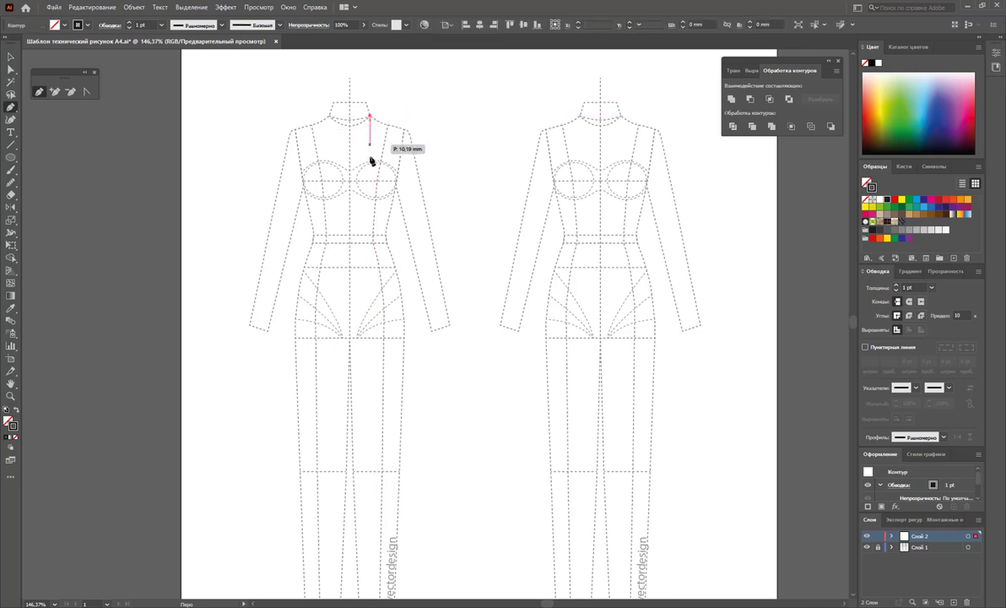
click(341, 219)
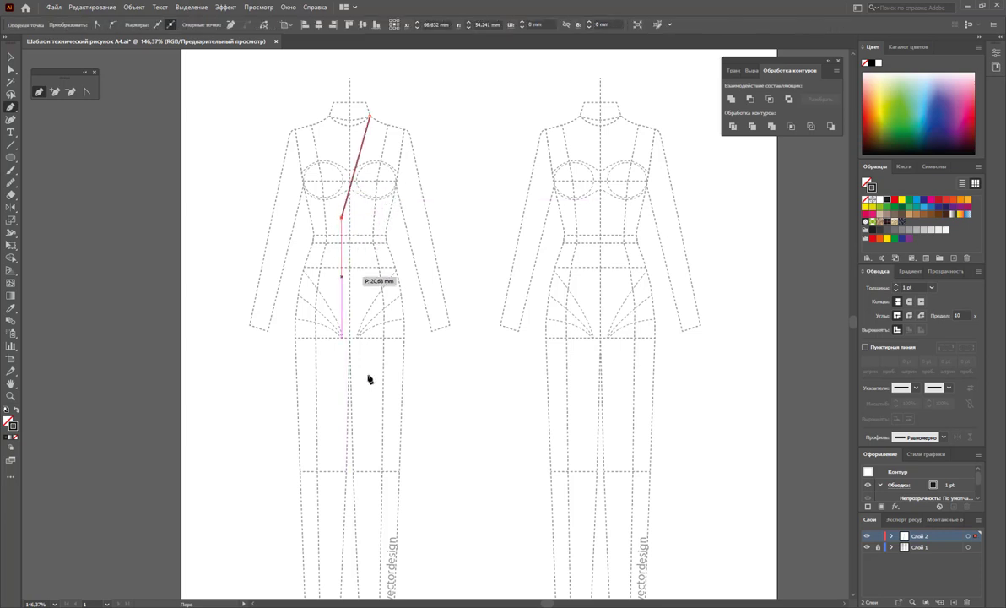
click(338, 494)
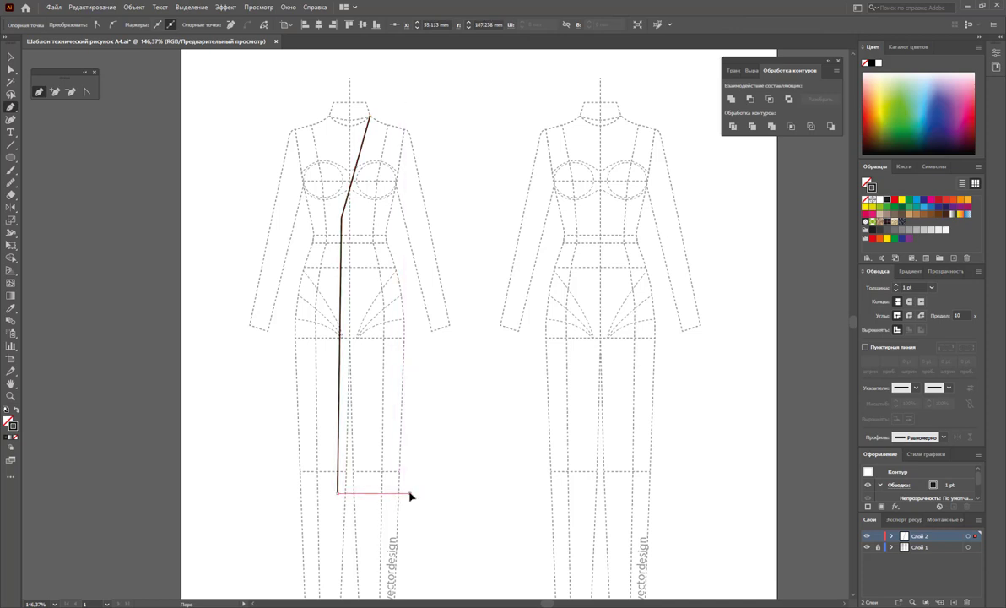
click(410, 494)
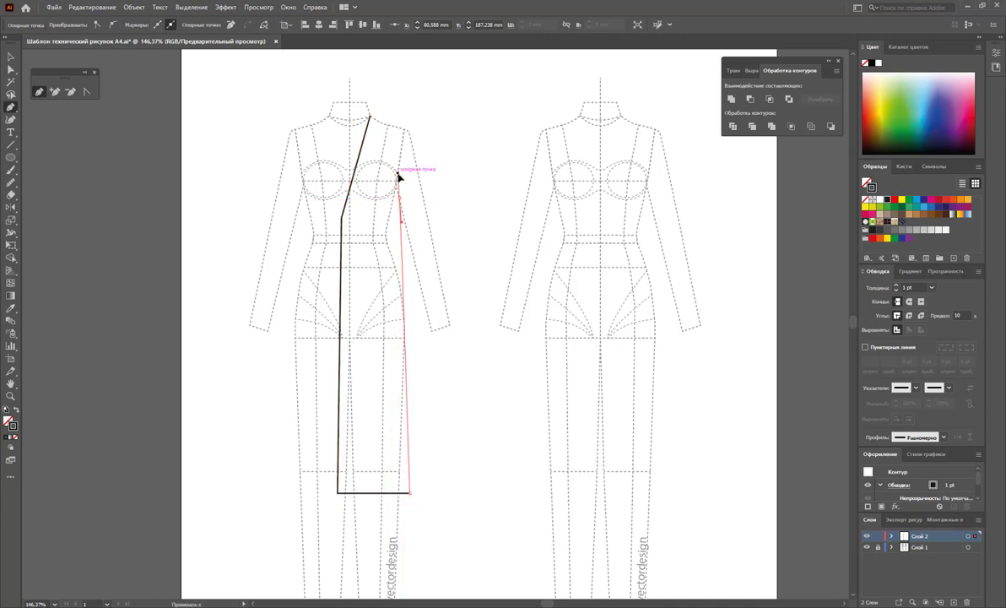
click(399, 175)
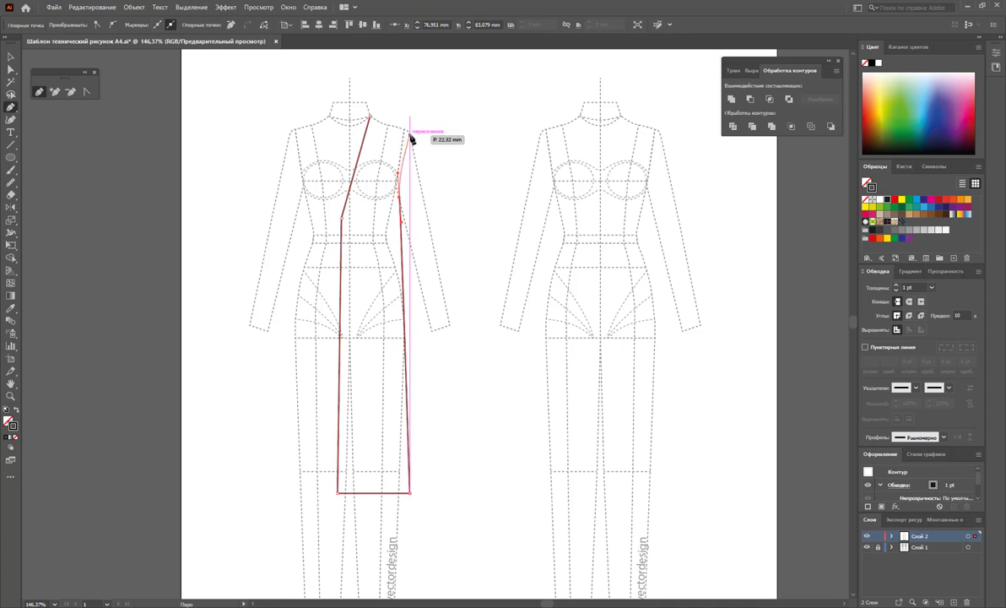
click(410, 131)
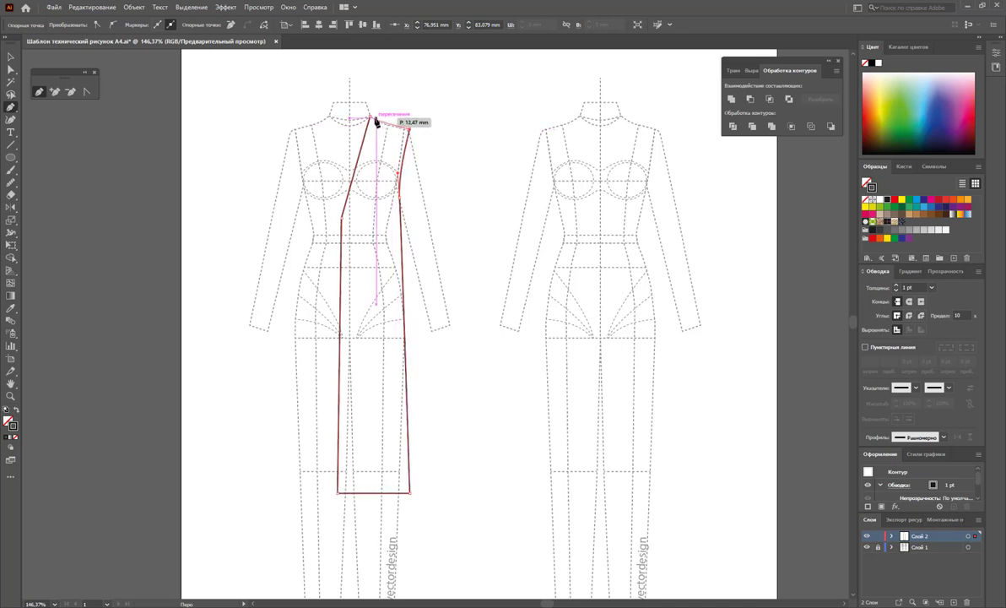
click(370, 115)
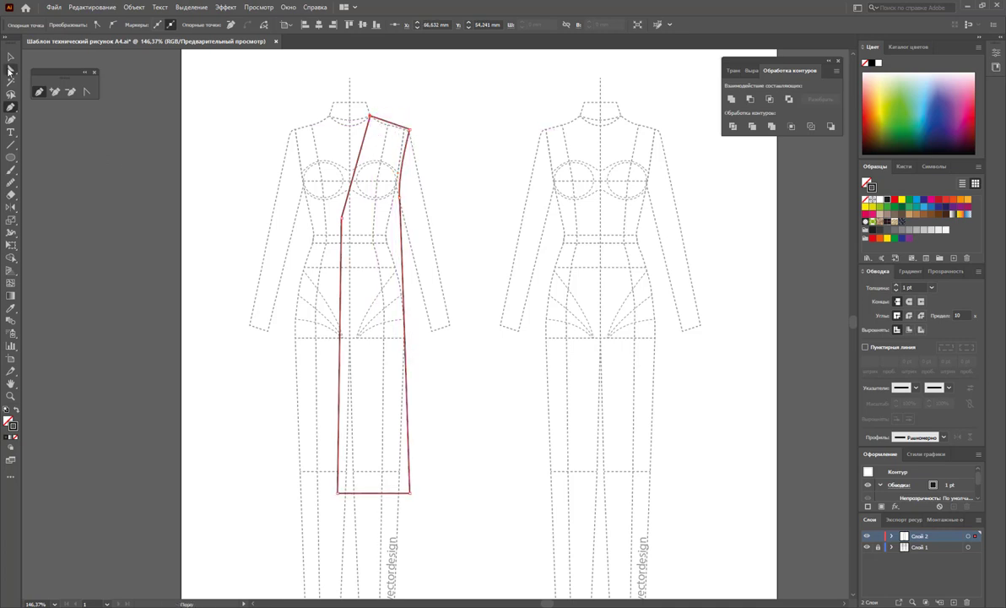
click(11, 69)
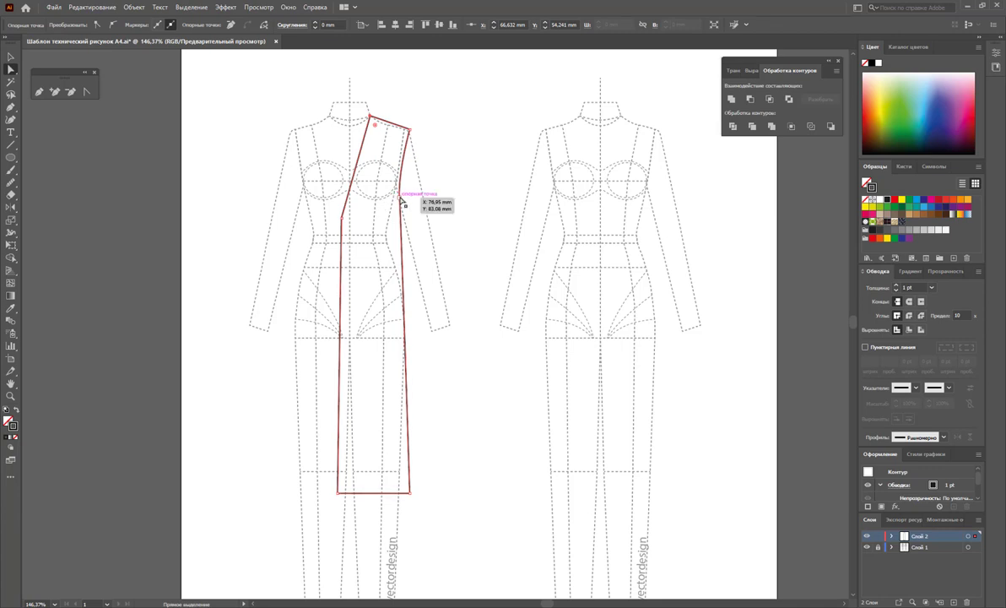
Adjust the side seam's armhole point and round the front panel's chest corner.
mouse_move(396, 198)
mouse_down()
mouse_move(397, 173)
mouse_move(406, 179)
mouse_up()
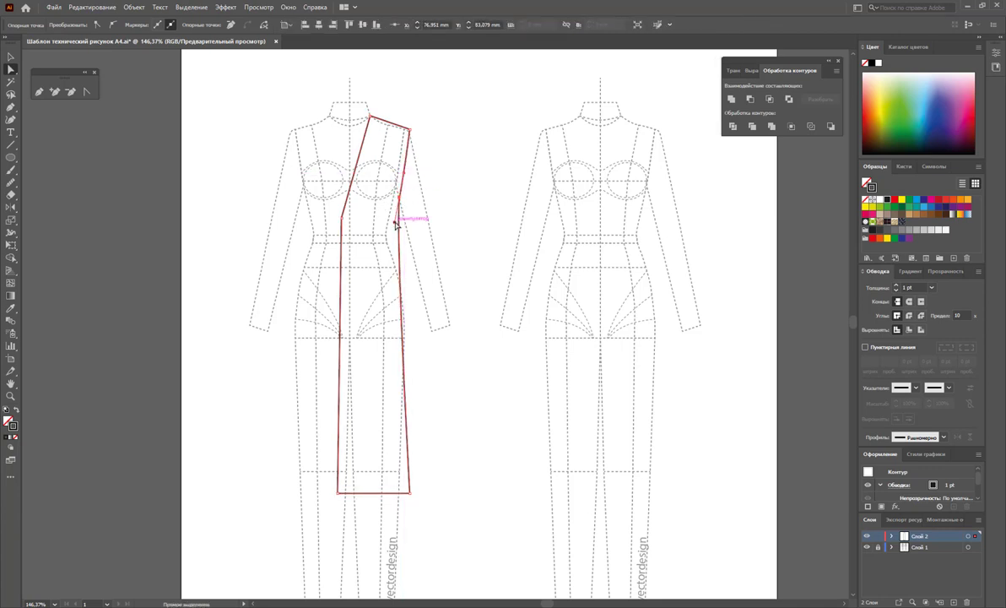
drag(395, 221, 411, 260)
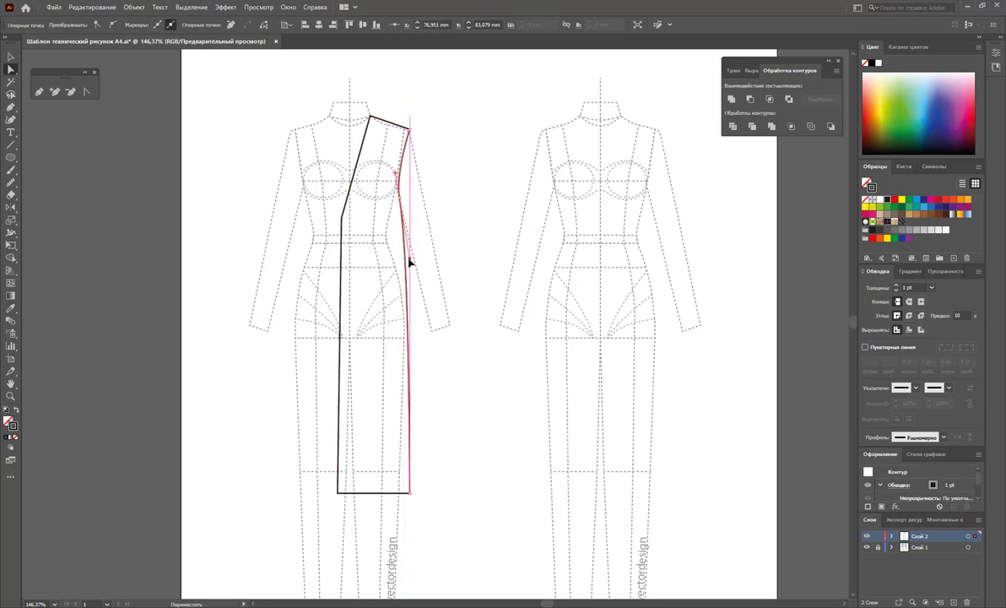
click(87, 91)
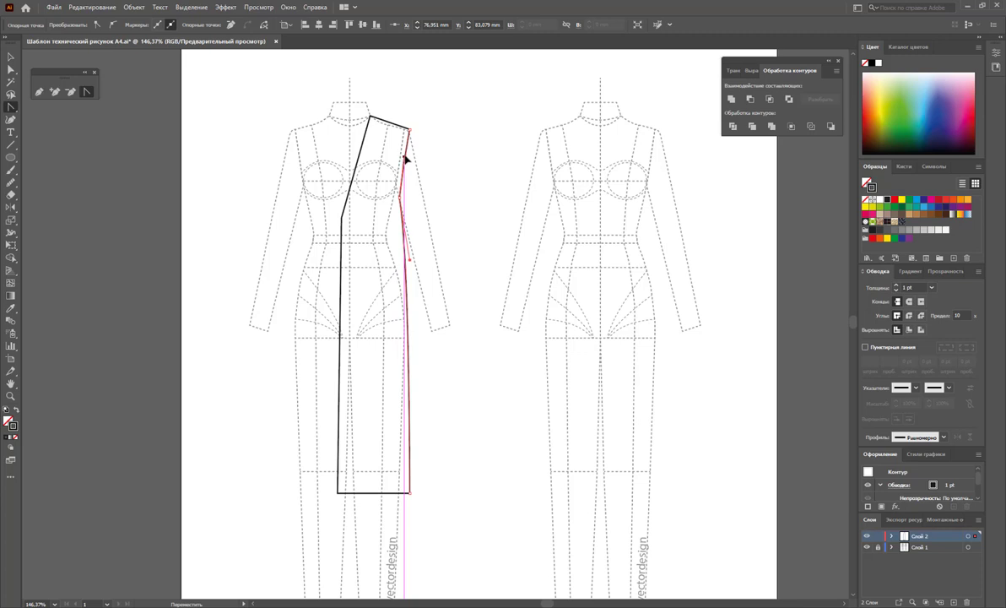
click(405, 166)
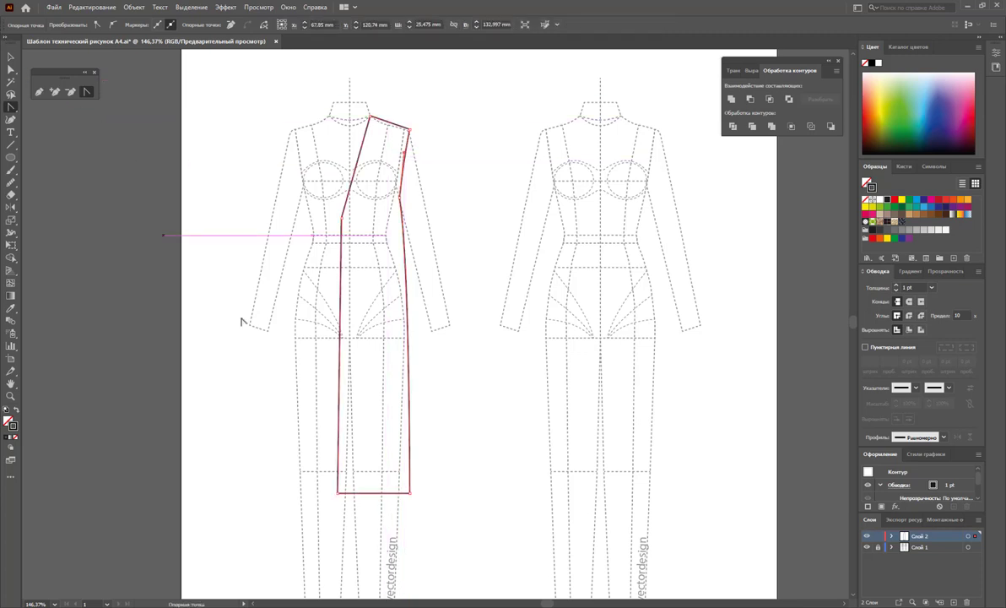
mouse_move(341, 219)
mouse_down()
mouse_move(326, 240)
mouse_move(330, 264)
mouse_up()
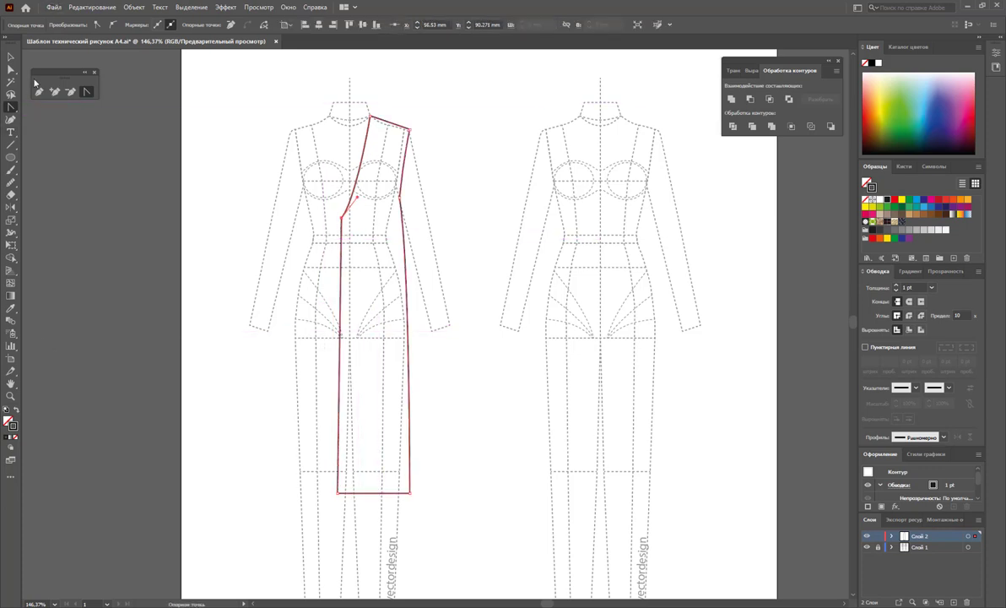
Bend the side seam into a gentle inward curve from shoulder to hem.
click(404, 210)
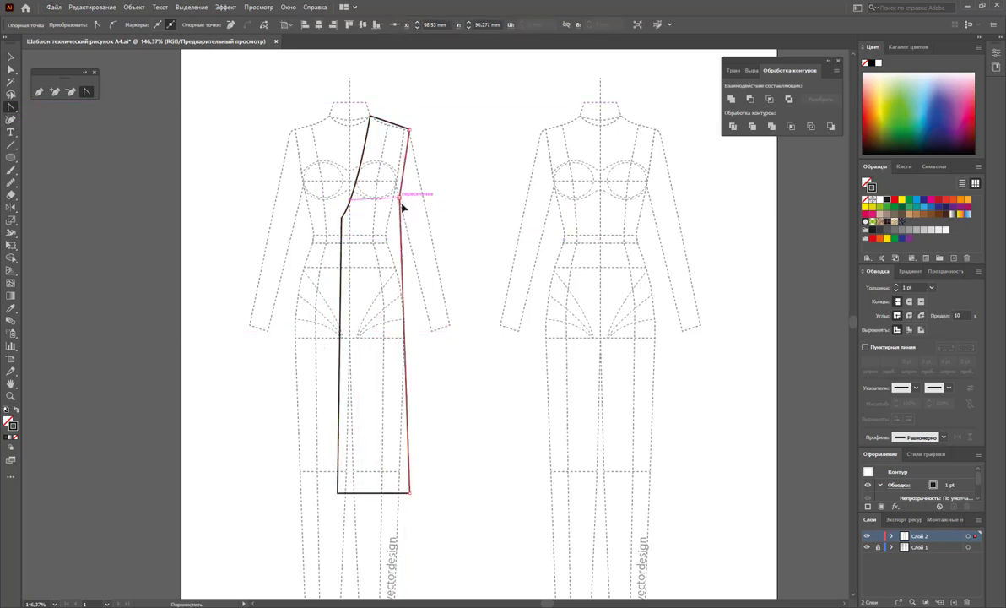
drag(403, 210, 404, 173)
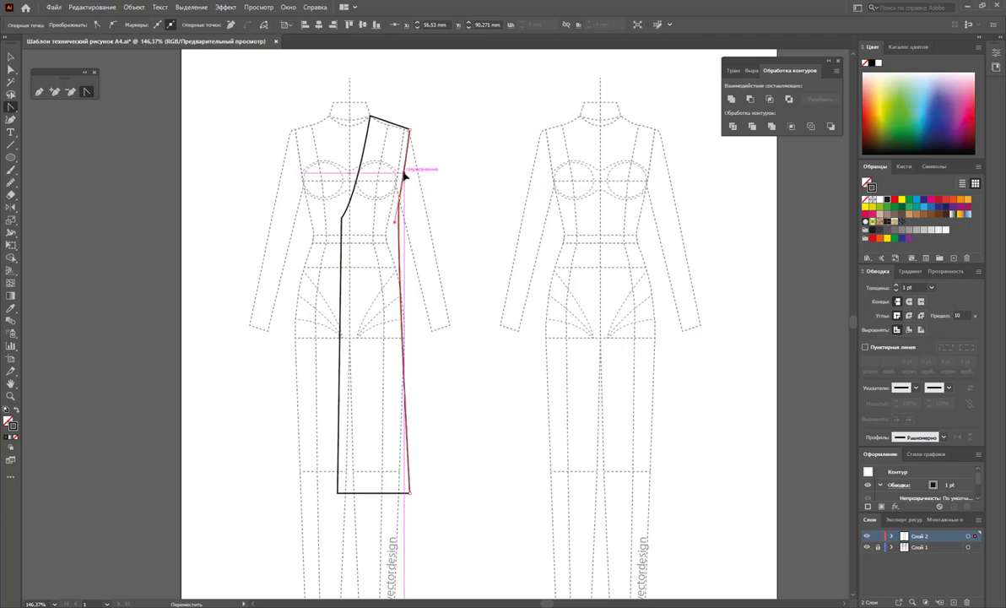
drag(404, 173, 406, 171)
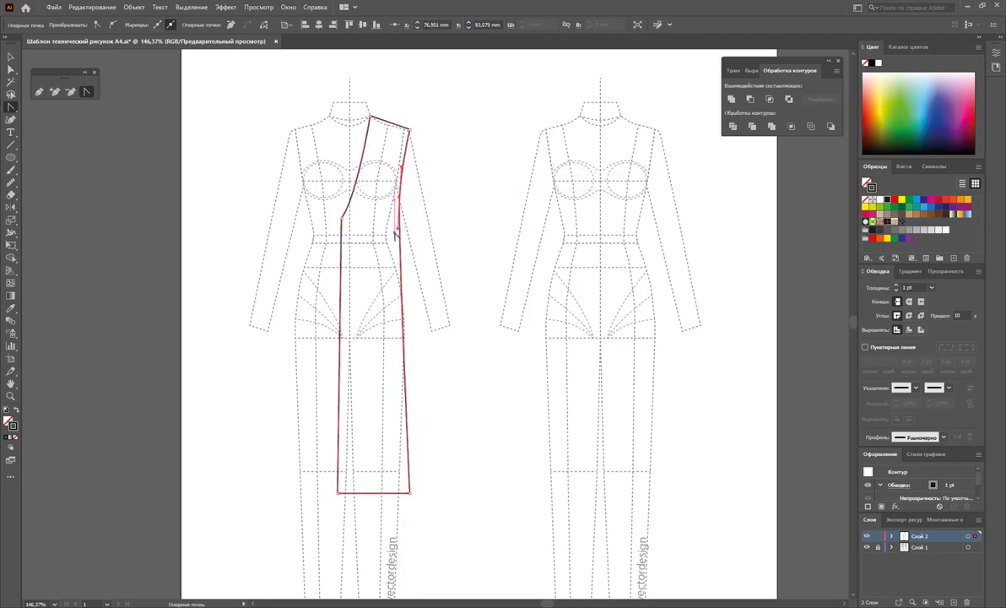
mouse_move(410, 224)
mouse_down()
mouse_move(419, 363)
mouse_move(416, 355)
mouse_up()
key(v)
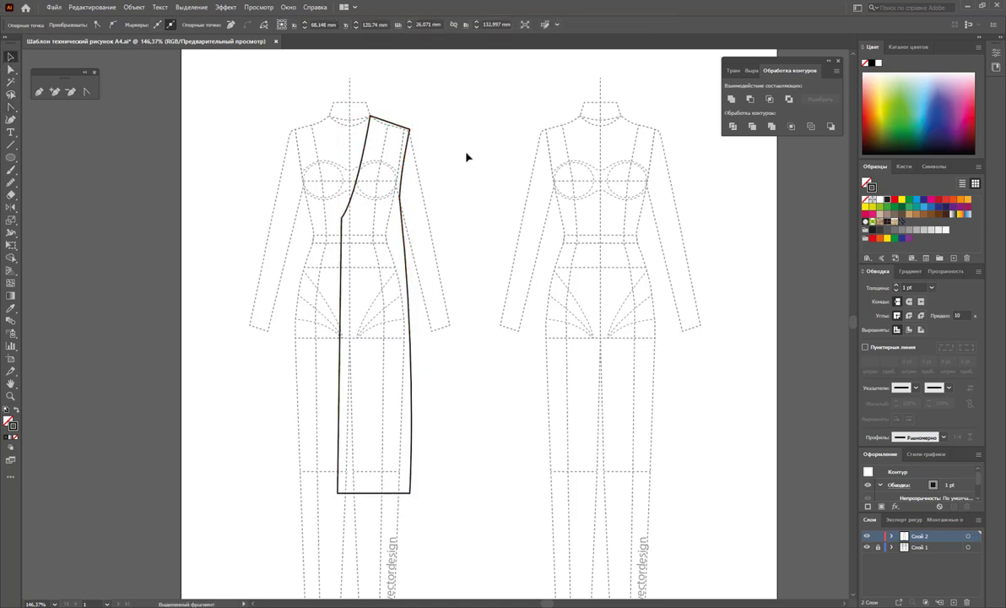
click(467, 157)
Draw a closed sleeve outline from the shoulder corner down to the cuff and back up the armhole.
click(38, 92)
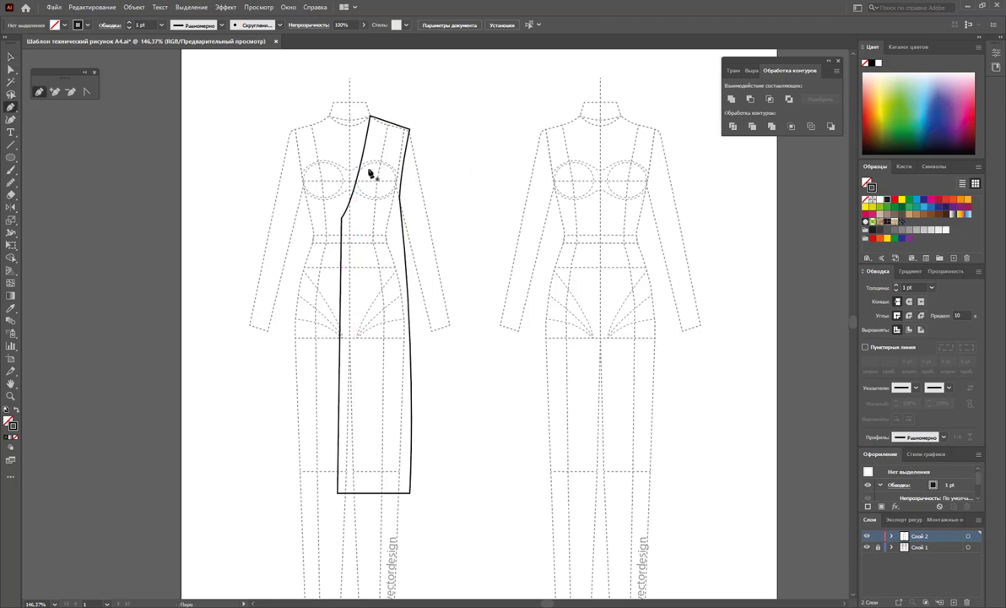
click(410, 129)
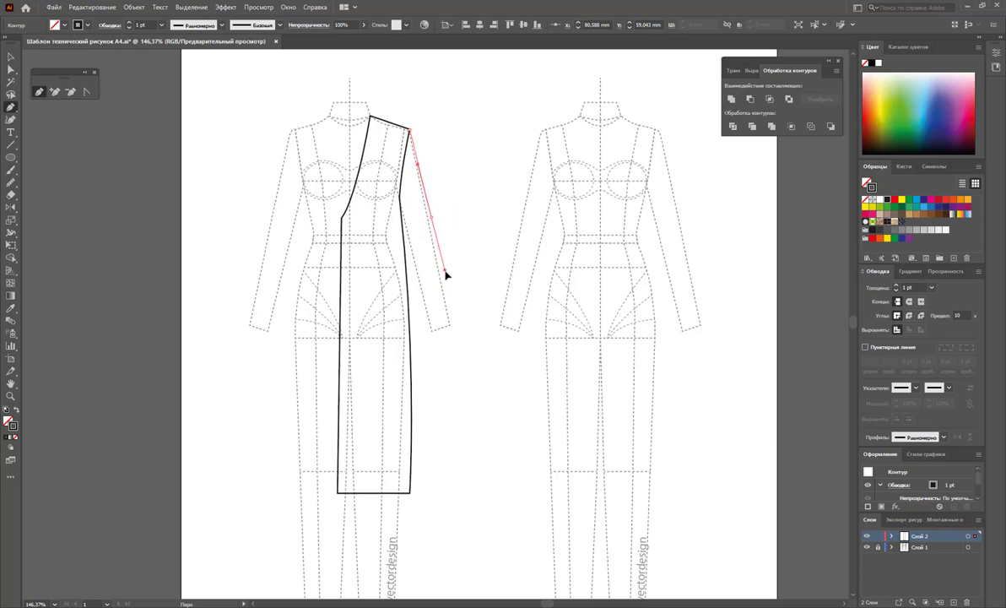
drag(449, 319, 430, 330)
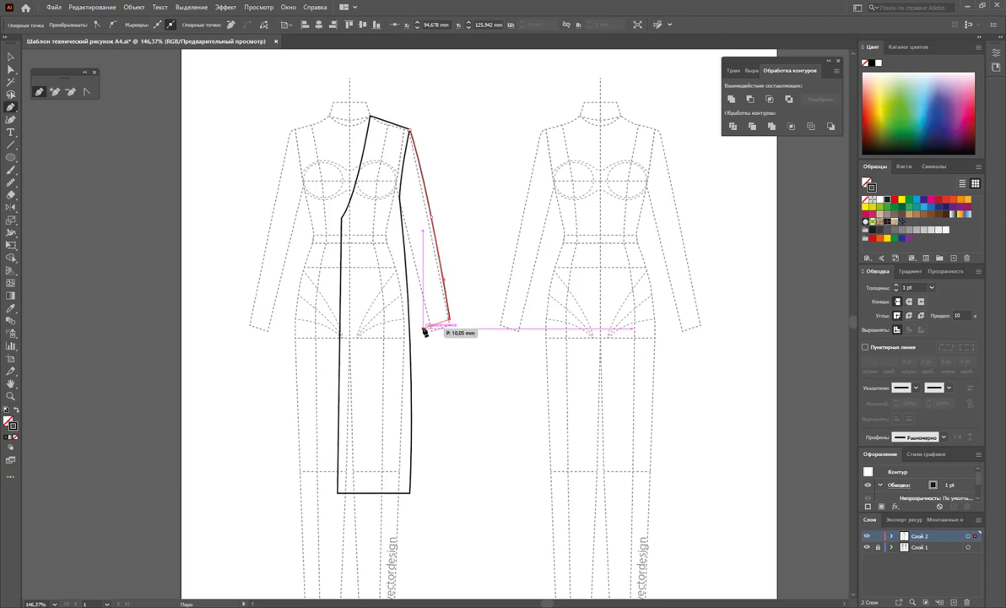
click(422, 327)
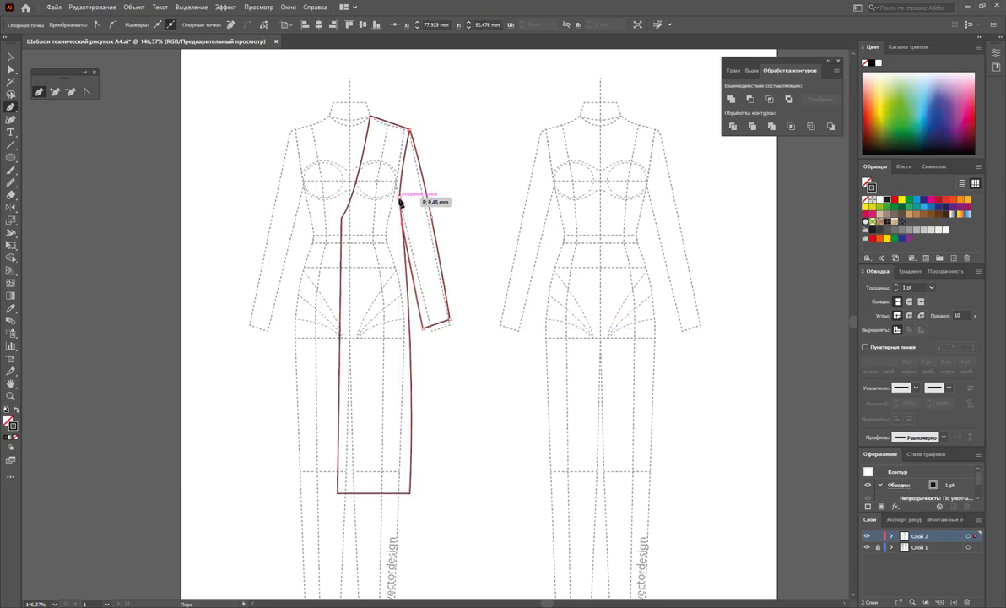
click(400, 196)
click(411, 133)
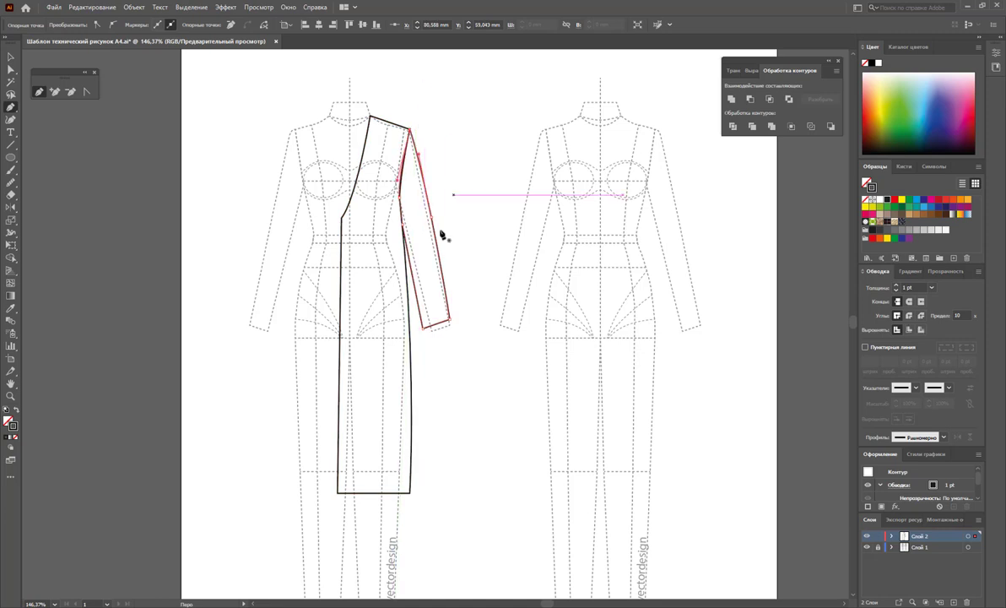
Refine the sleeve's anchors, nudging the lower cuff corner to neaten the cuff.
click(449, 319)
click(422, 328)
click(11, 69)
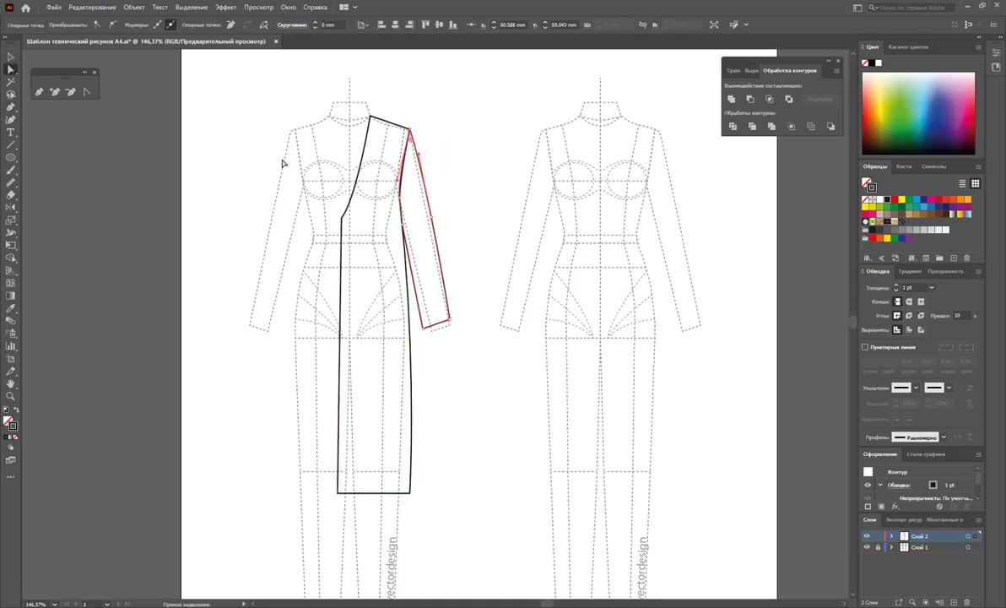
drag(404, 229, 404, 238)
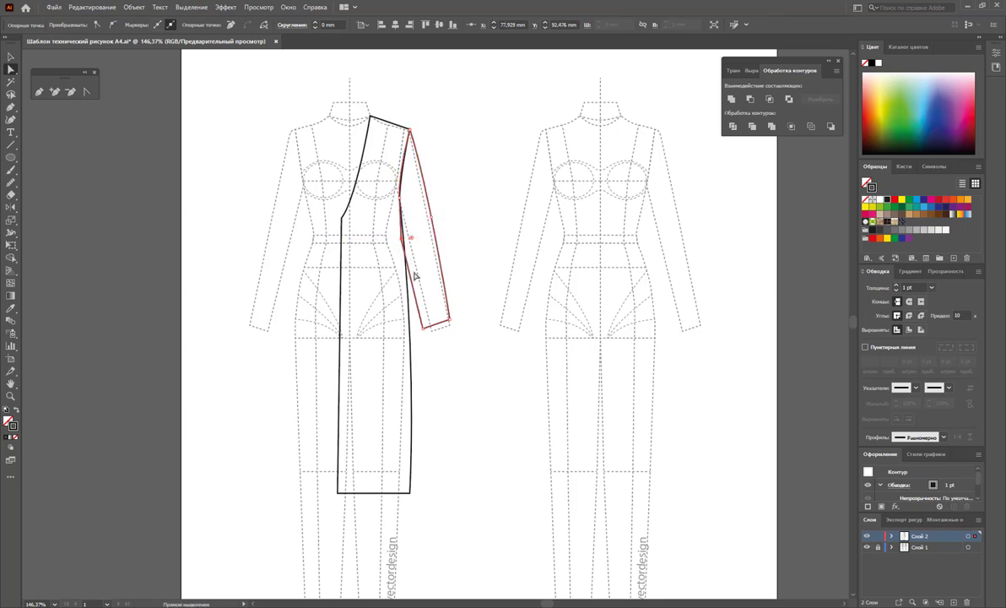
drag(422, 330, 453, 316)
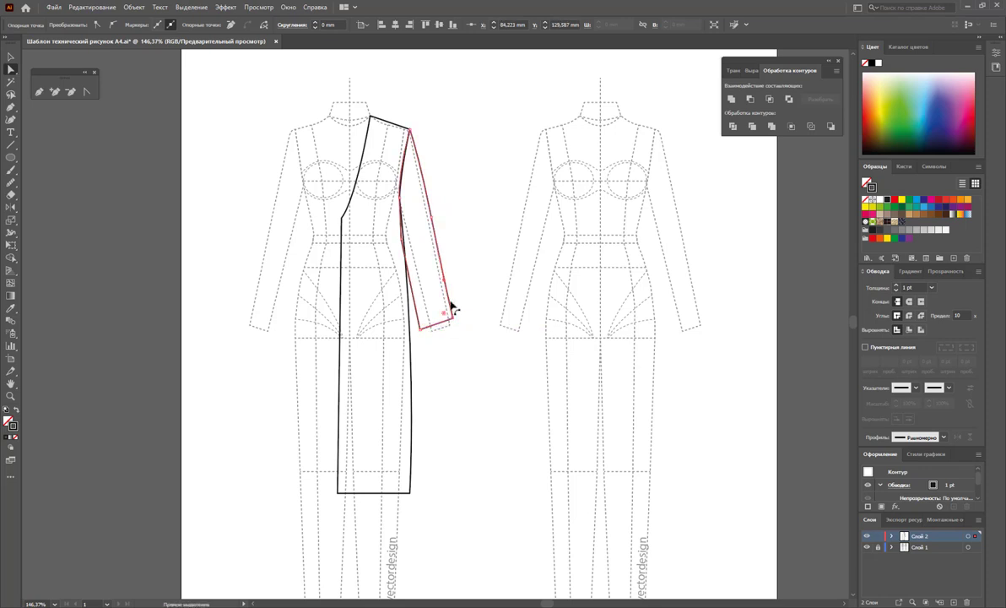
click(458, 210)
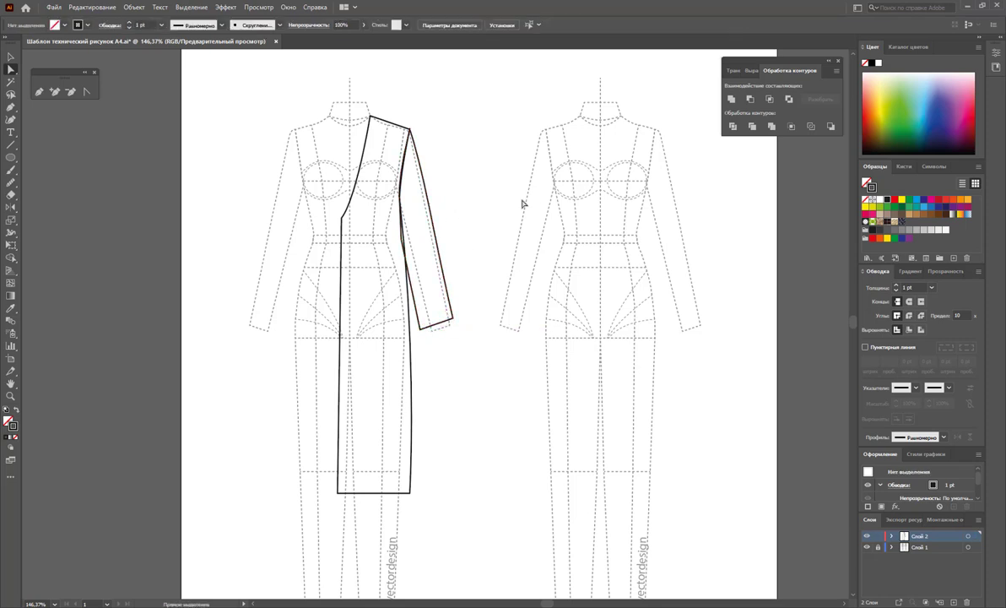
Draw a new upper front edge from the neck point down the chest, joined to the front panel.
click(39, 92)
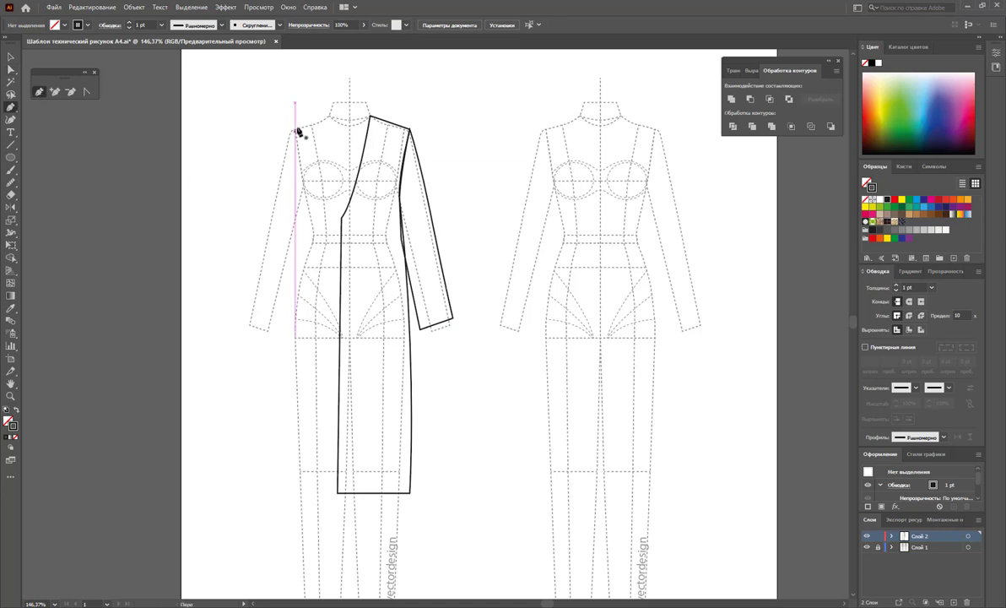
click(350, 124)
click(348, 203)
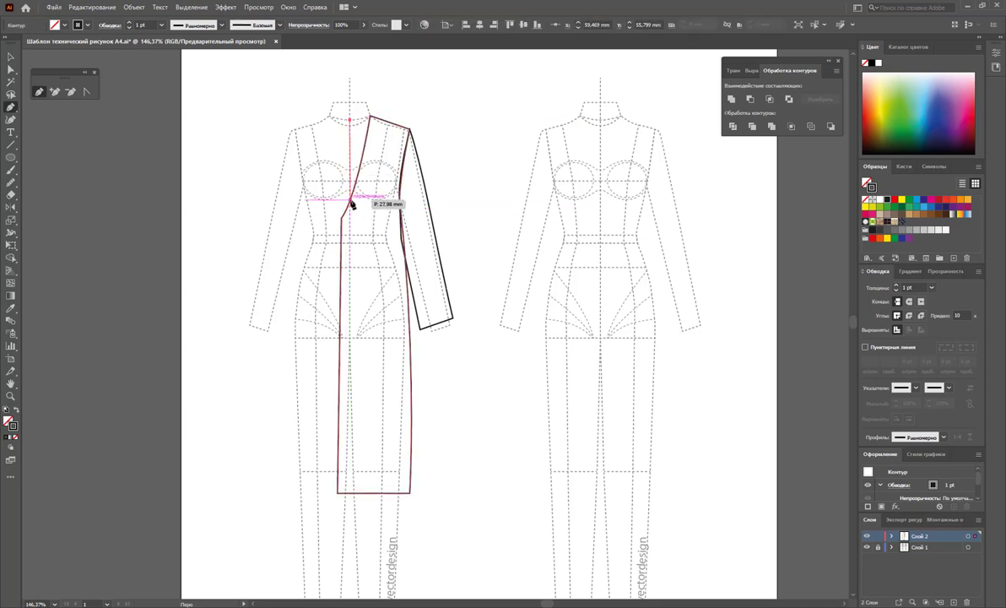
click(372, 124)
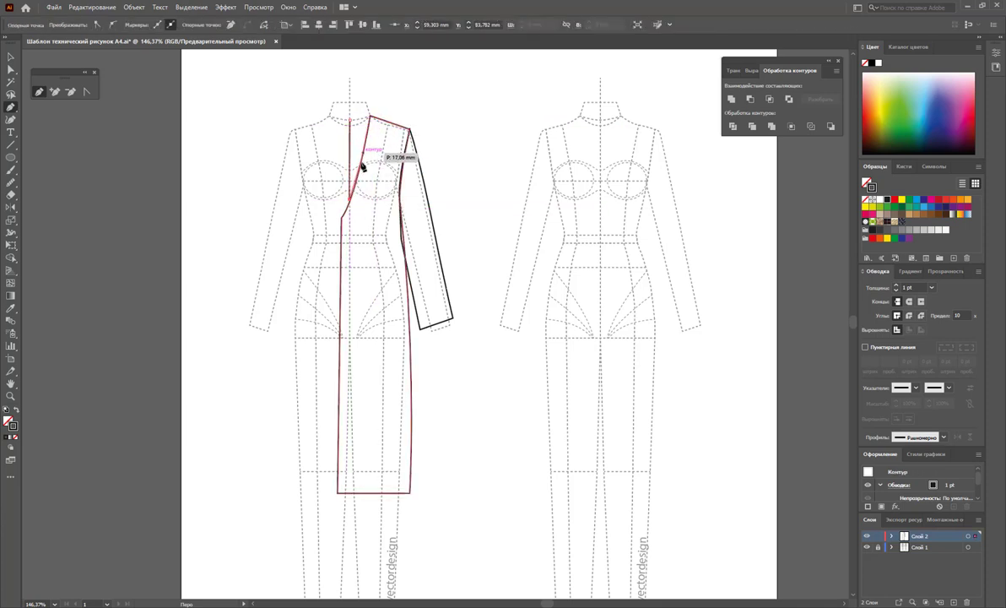
ctrl+click(347, 208)
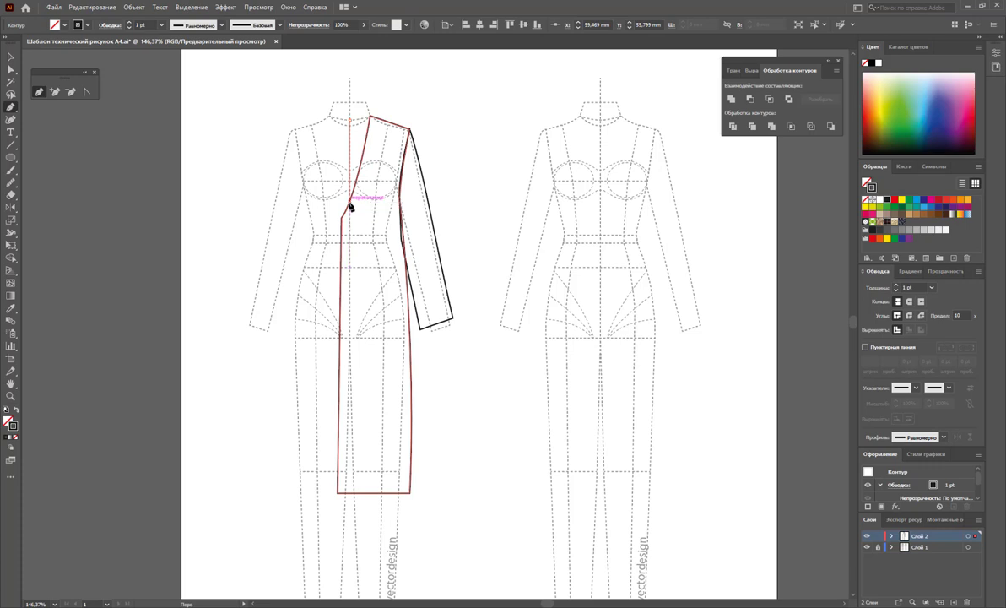
click(371, 117)
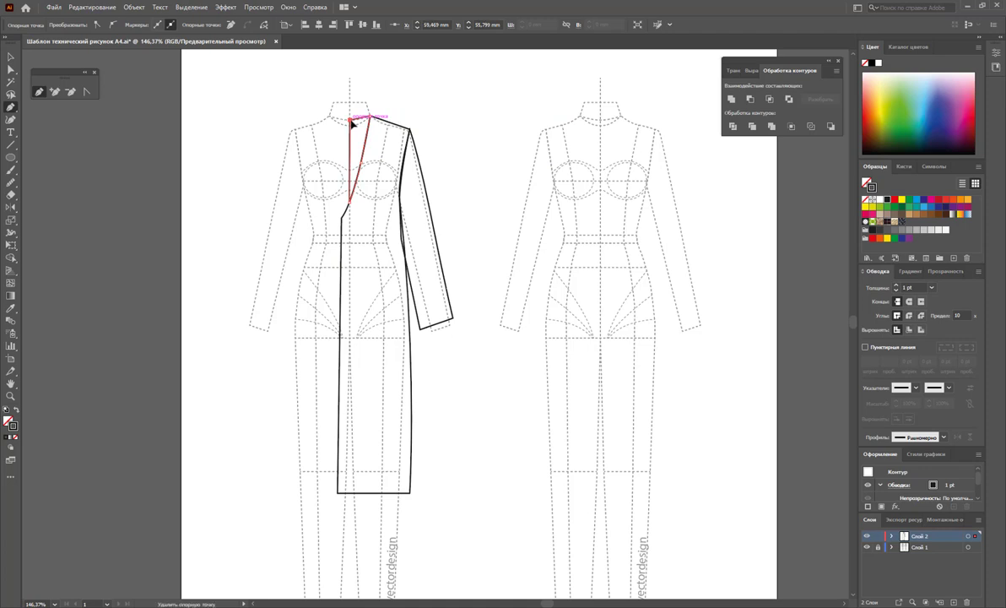
key(v)
click(394, 105)
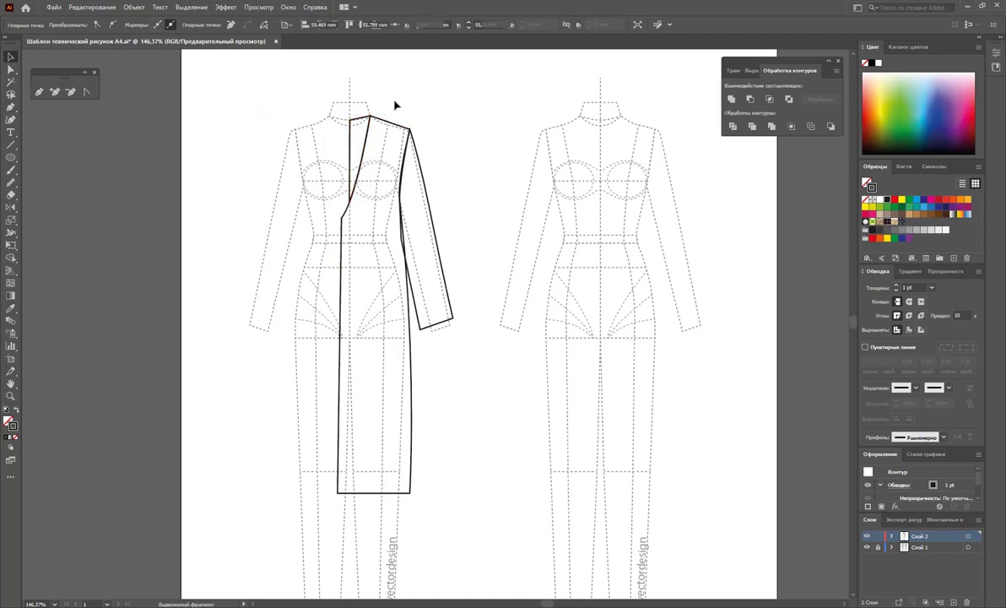
click(40, 91)
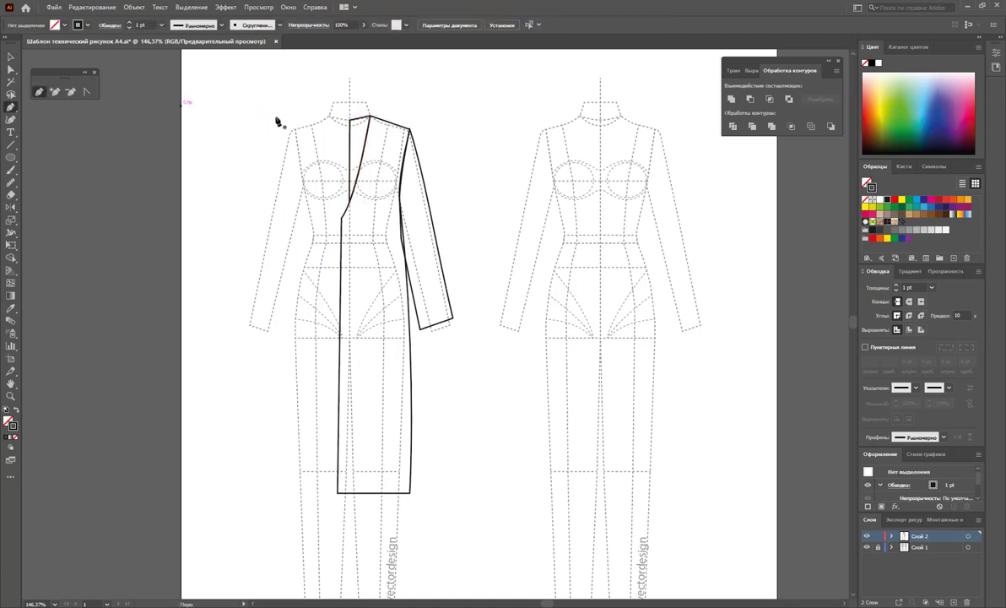
click(369, 108)
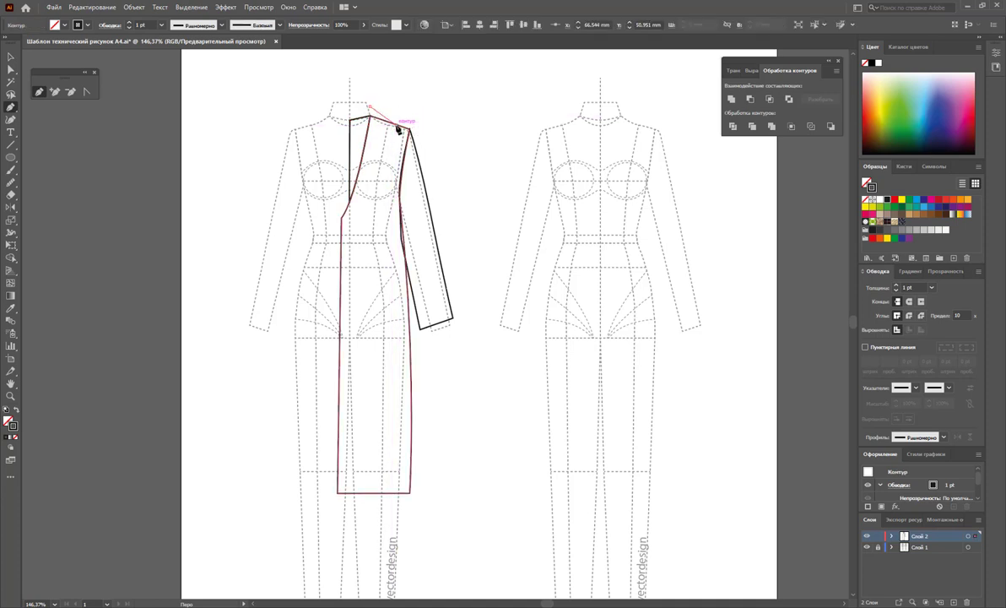
Draw a closed lapel shape with a notch, curving from the neckline down toward the waist.
drag(395, 115, 394, 142)
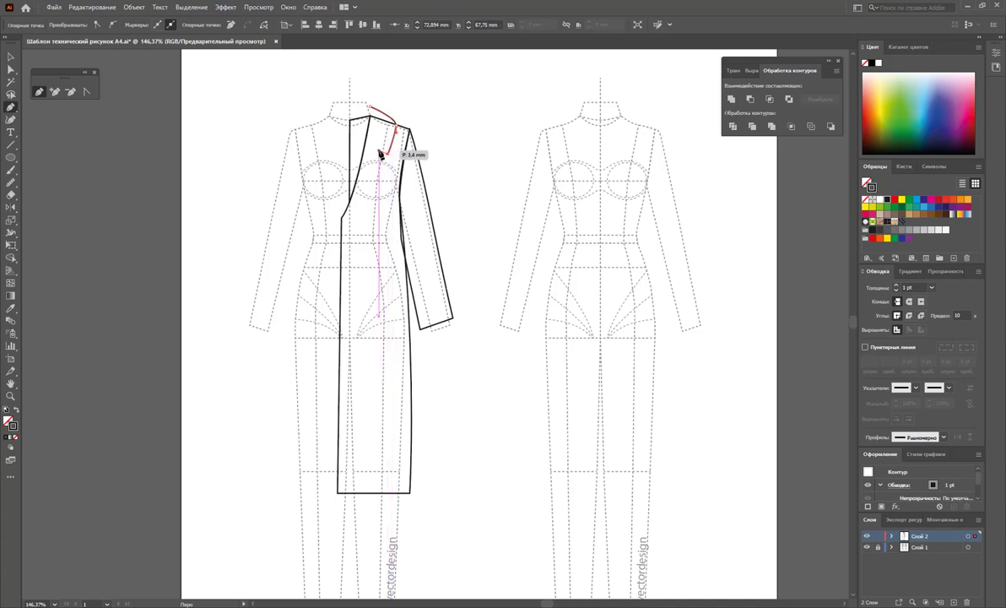
click(384, 157)
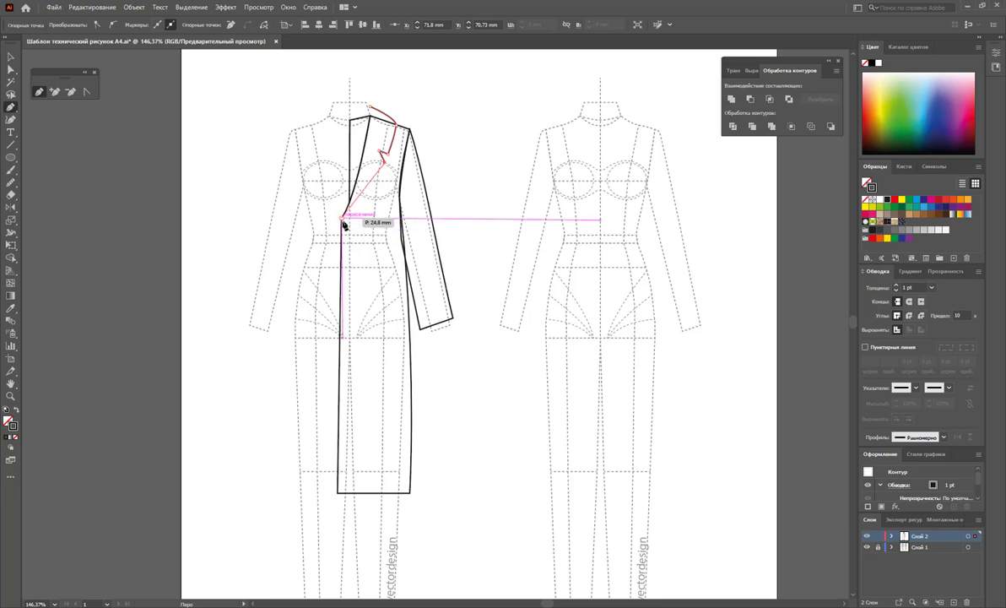
drag(343, 223, 306, 245)
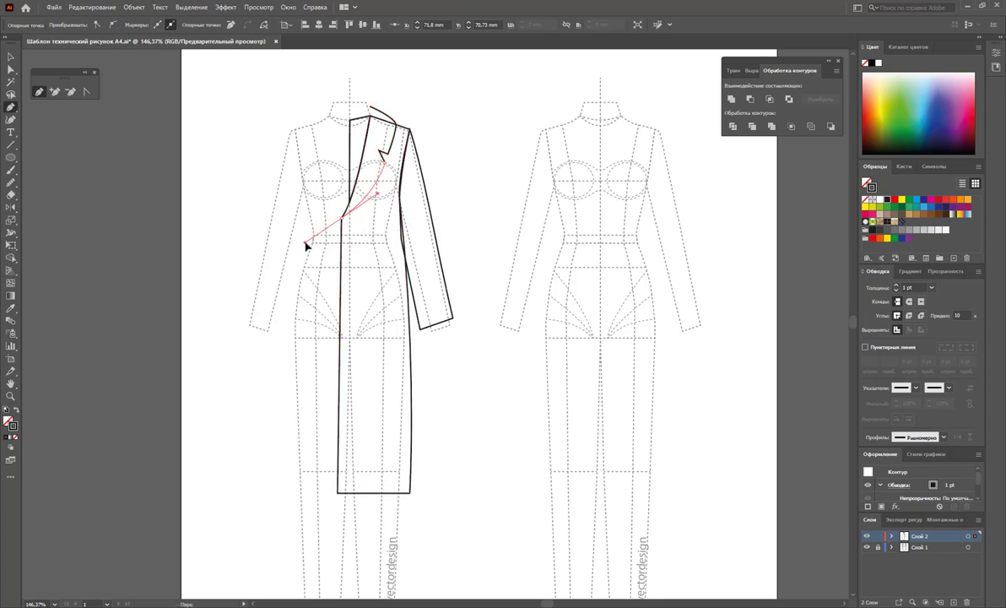
click(371, 109)
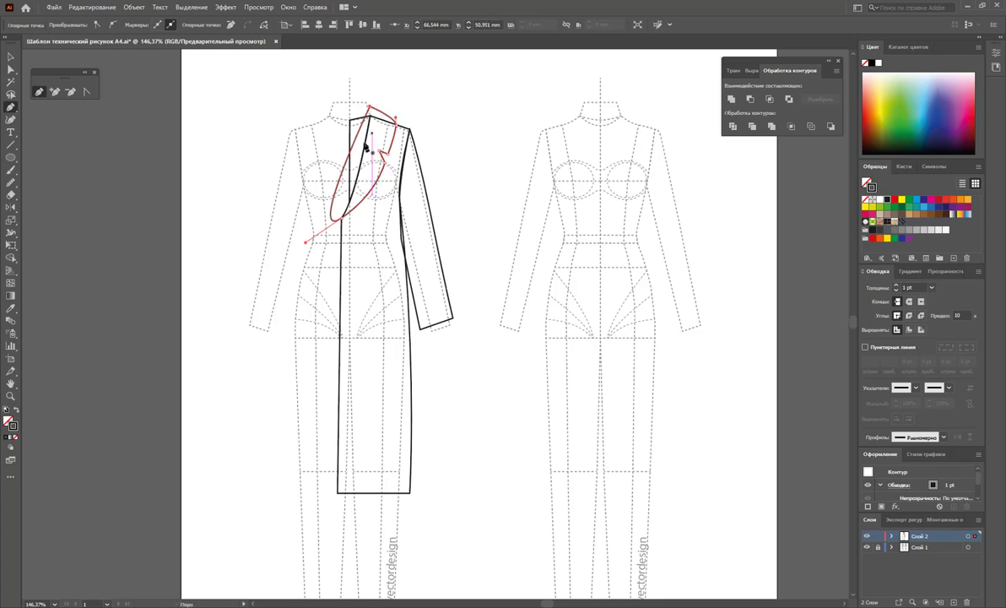
Sharpen the lapel tip into a corner and align its lower anchors with the front edge.
click(87, 91)
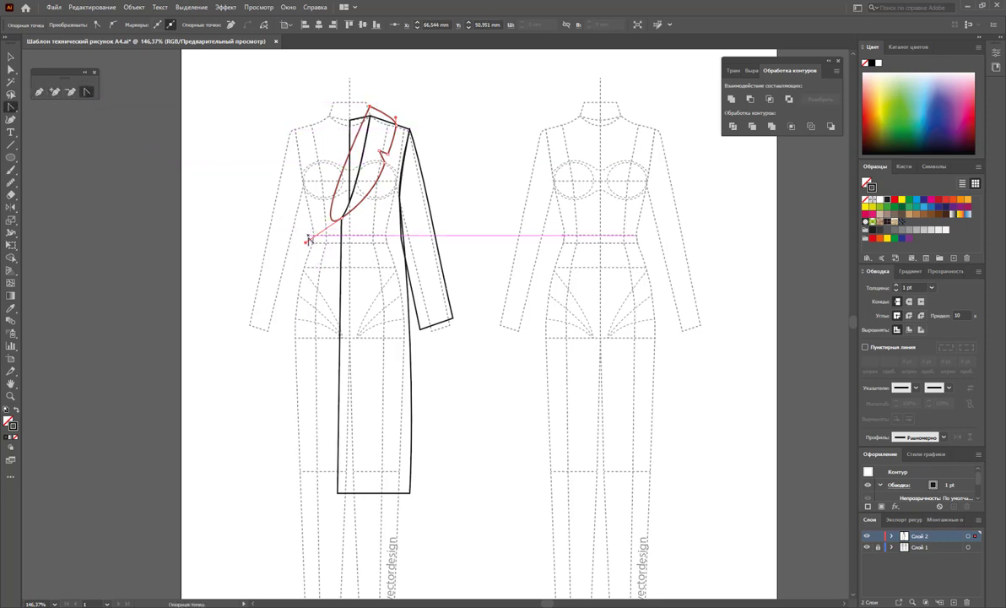
drag(308, 240, 376, 195)
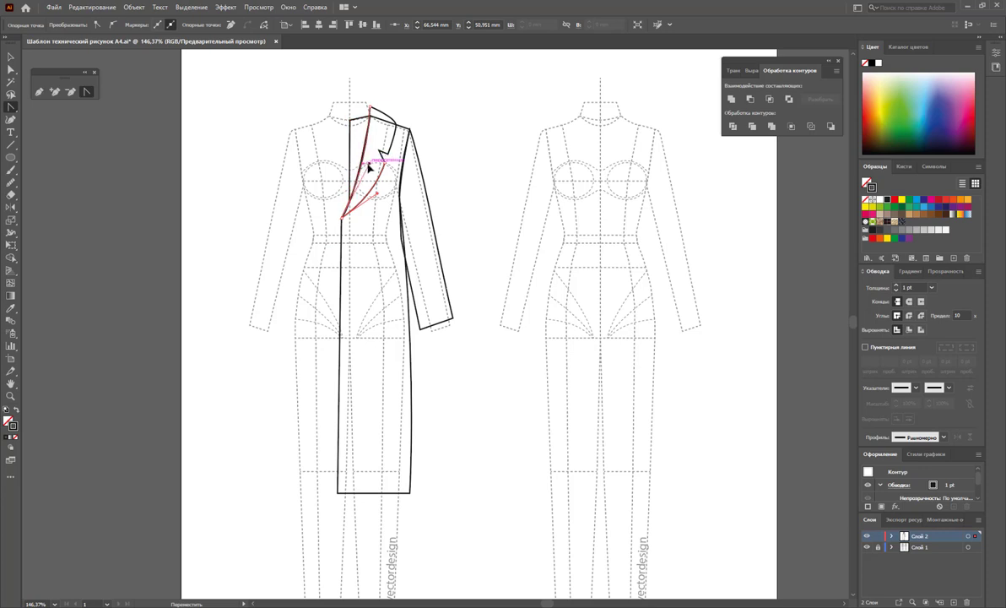
click(369, 168)
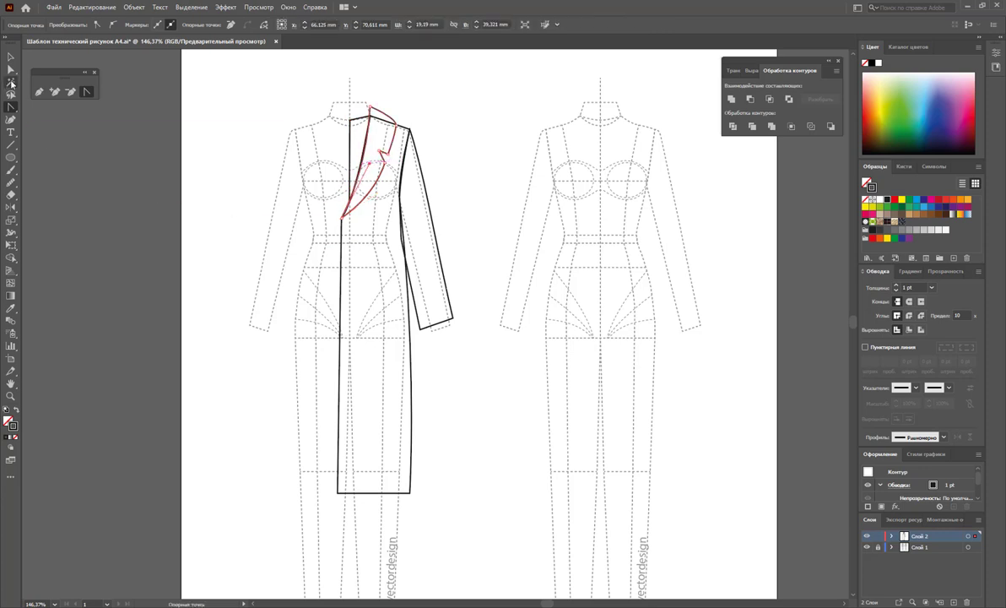
click(11, 69)
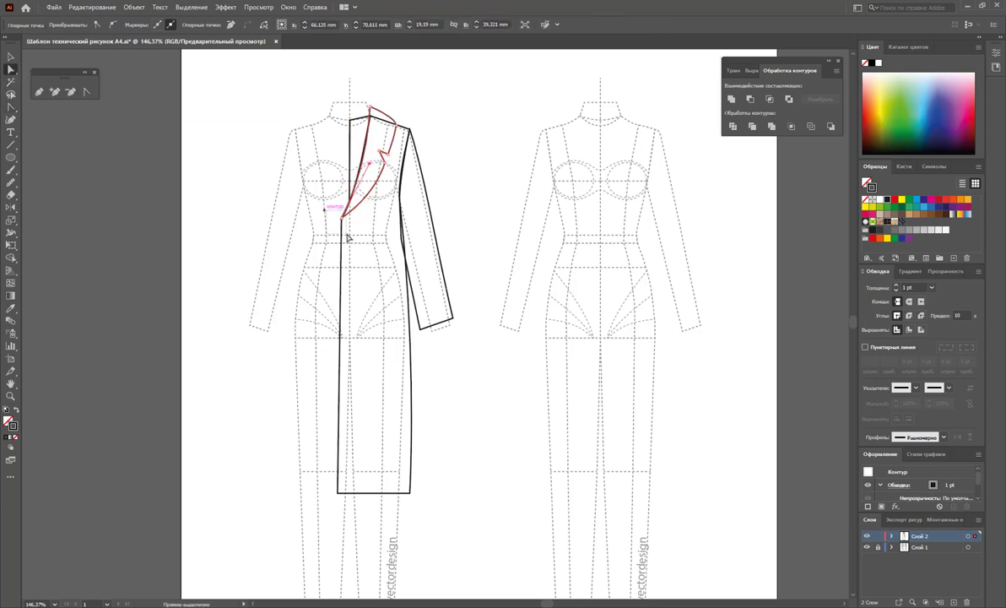
click(343, 239)
drag(344, 240, 344, 239)
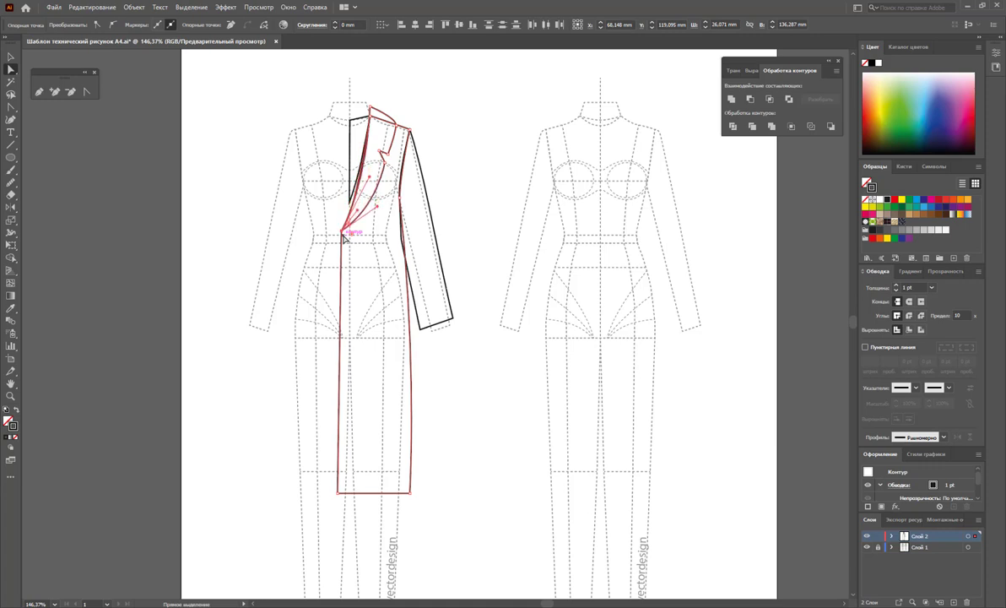
drag(351, 205, 348, 218)
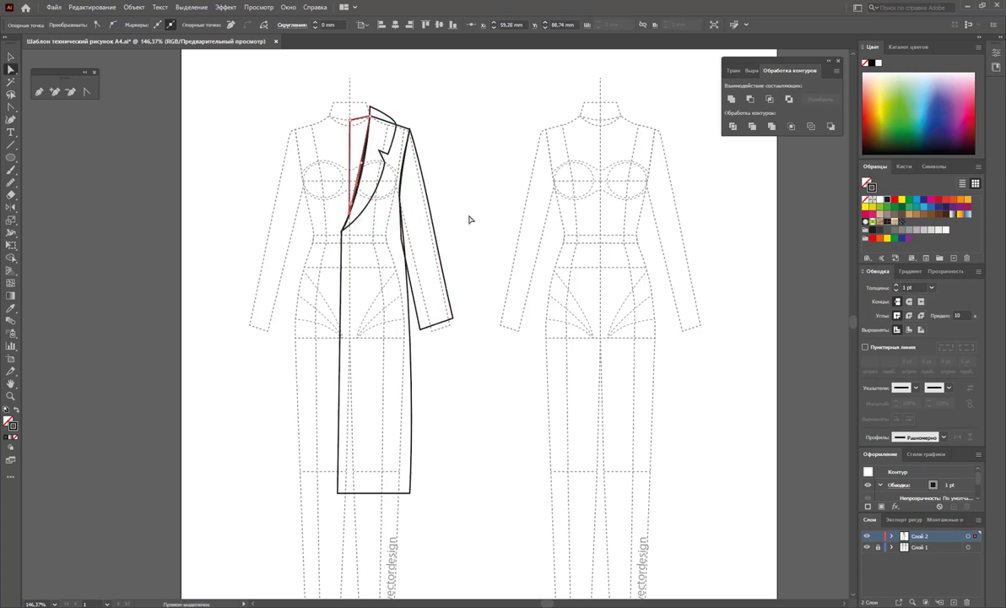
Reshape the lapel point and add a small collar stand piece at the neckline.
click(364, 166)
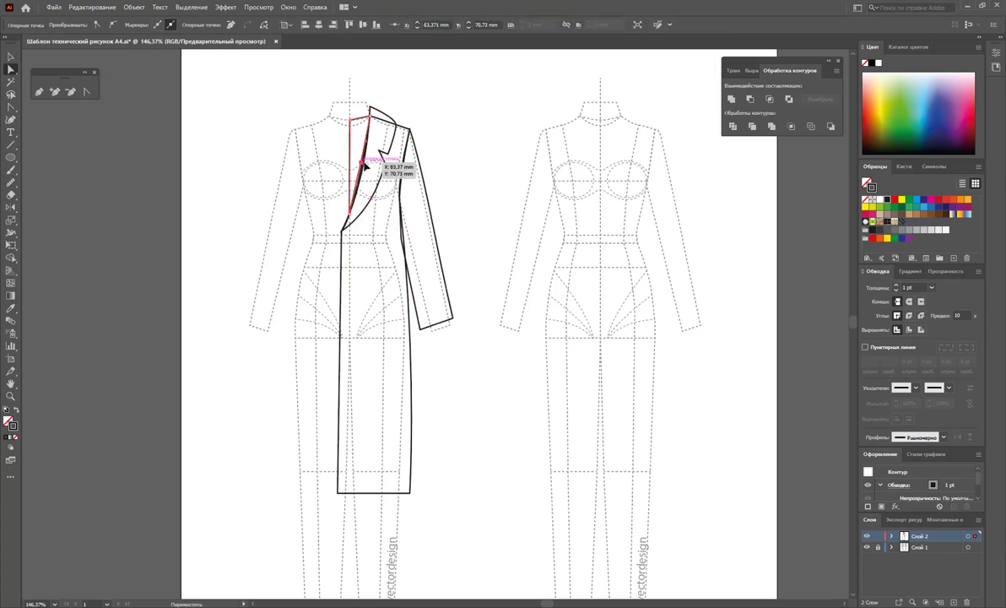
click(480, 179)
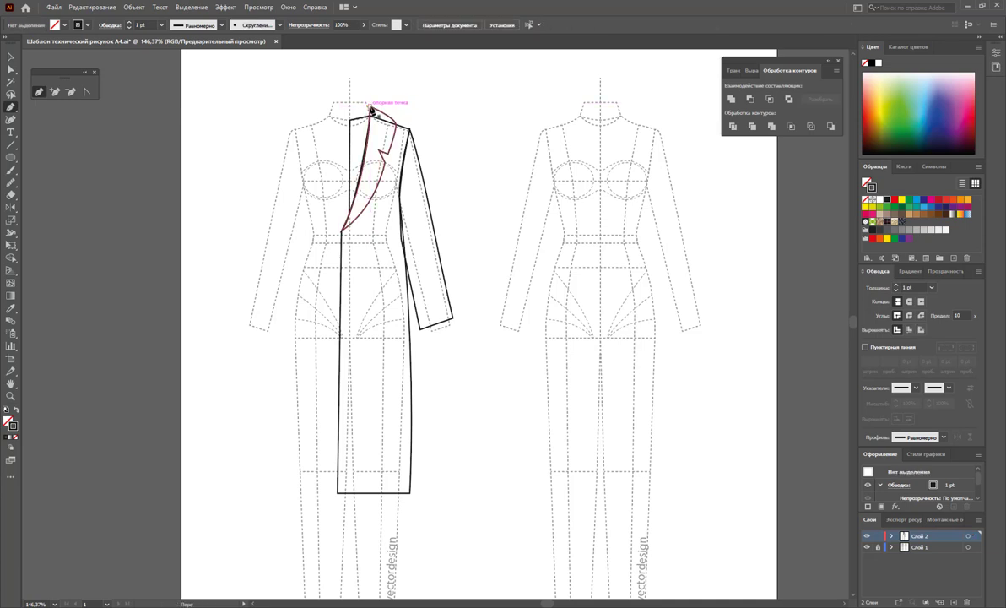
mouse_move(371, 108)
mouse_down()
mouse_move(348, 128)
mouse_move(369, 107)
mouse_up()
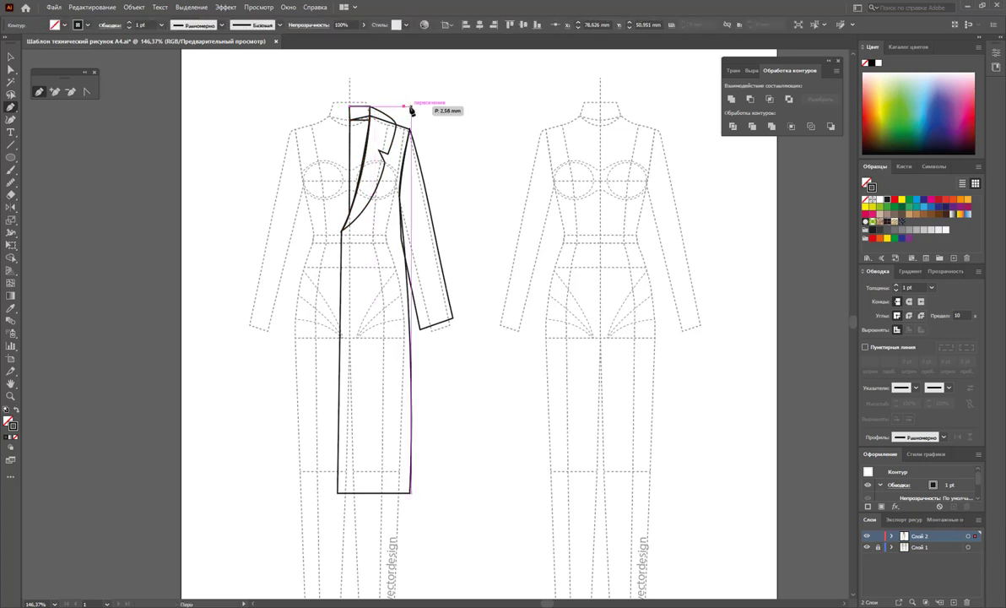
click(350, 108)
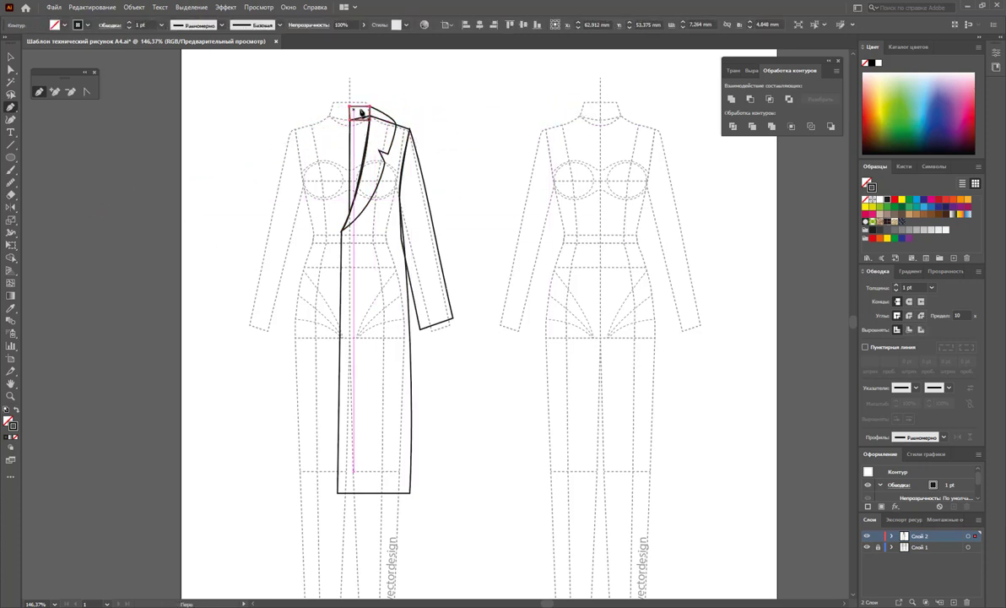
Nudge the collar anchor slightly down and right with Direct Selection.
key(a)
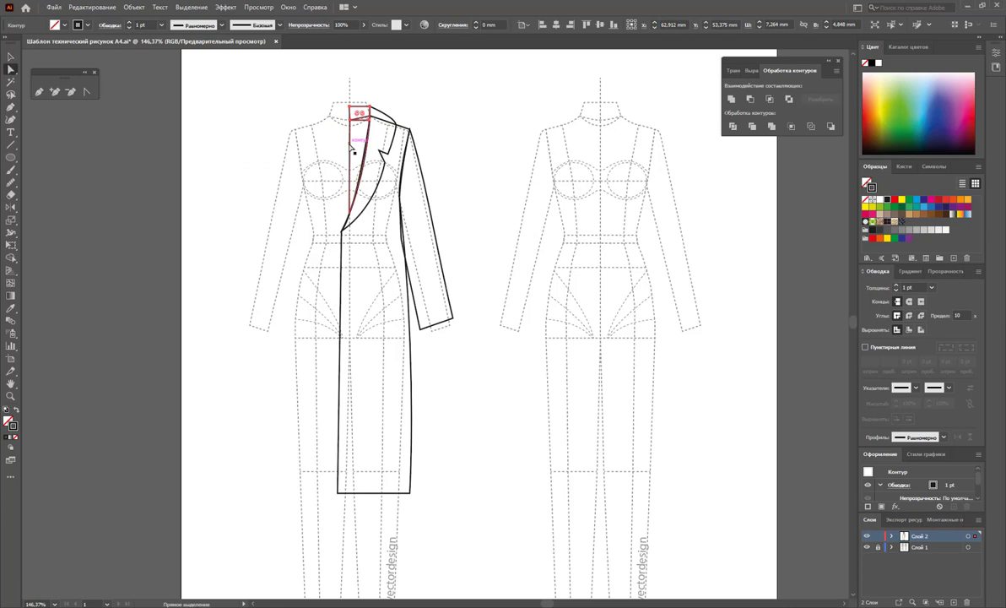
click(355, 150)
click(381, 125)
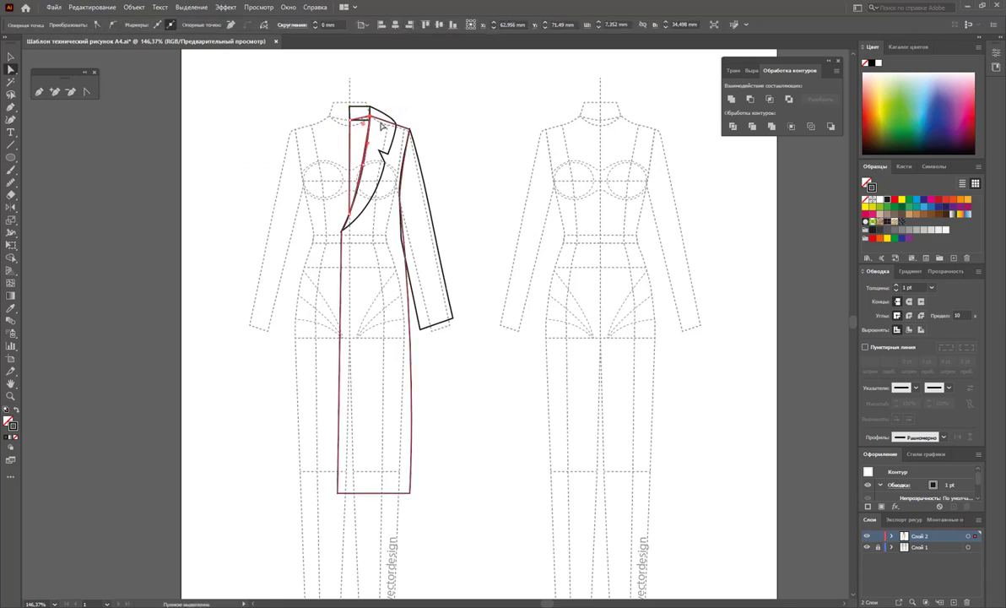
drag(400, 131, 405, 134)
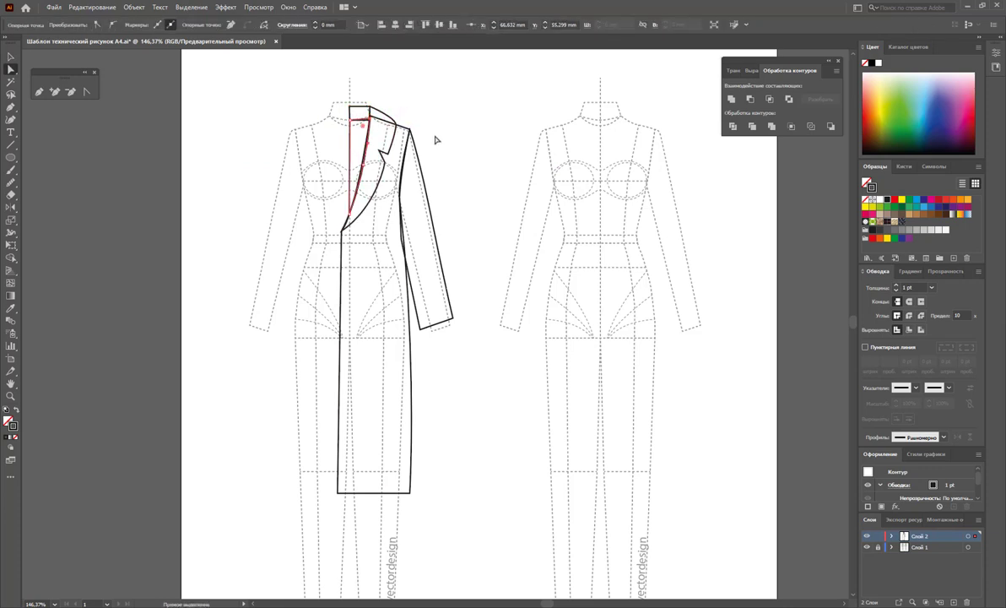
click(456, 150)
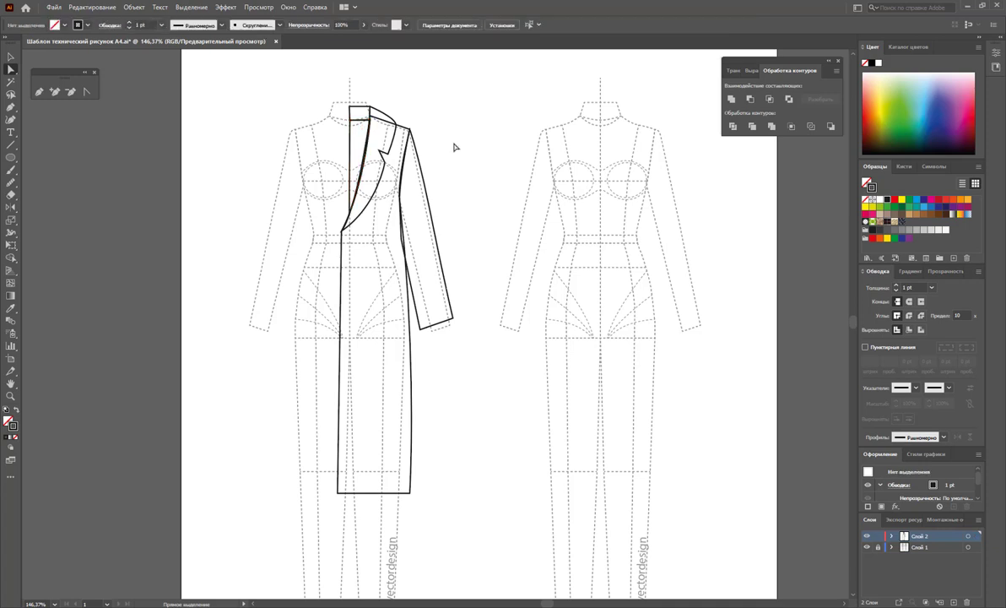
Draw a small circular button on the front edge at the waist and Alt-drag a copy lower down.
click(10, 158)
drag(350, 242, 357, 249)
click(11, 57)
drag(356, 247, 350, 236)
click(486, 216)
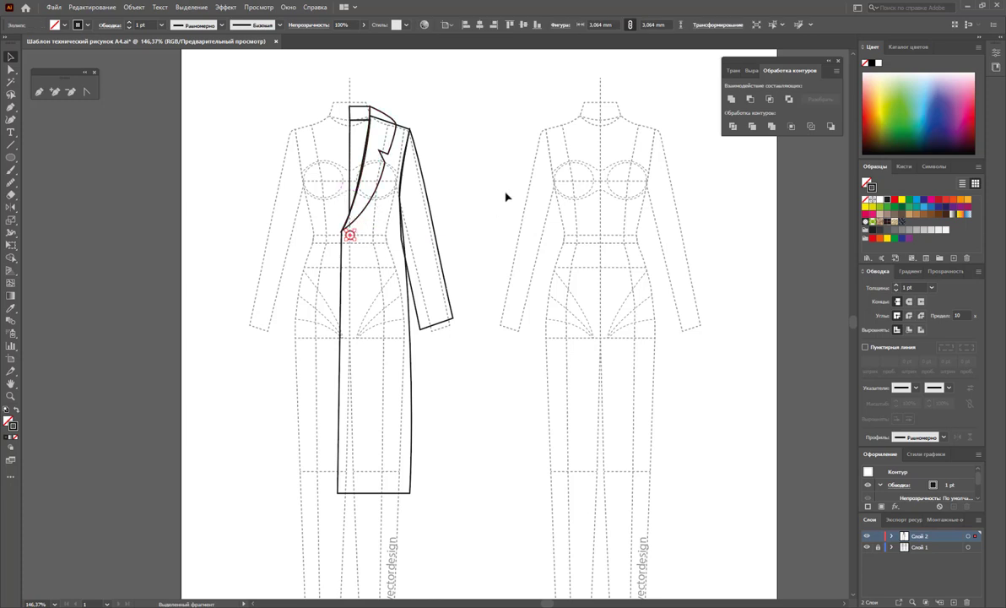
drag(344, 245, 344, 313)
click(351, 298)
click(491, 256)
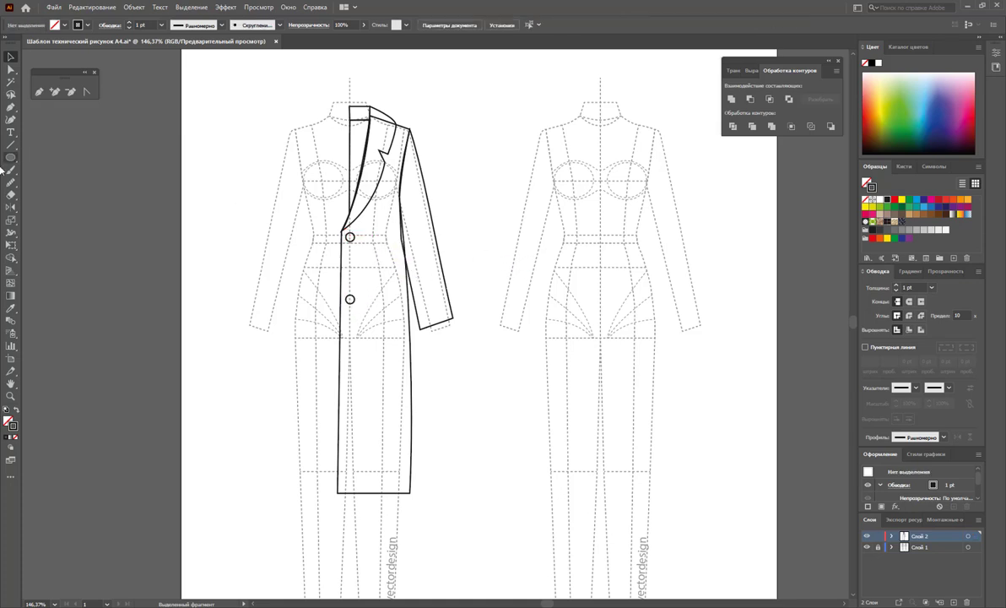
click(39, 92)
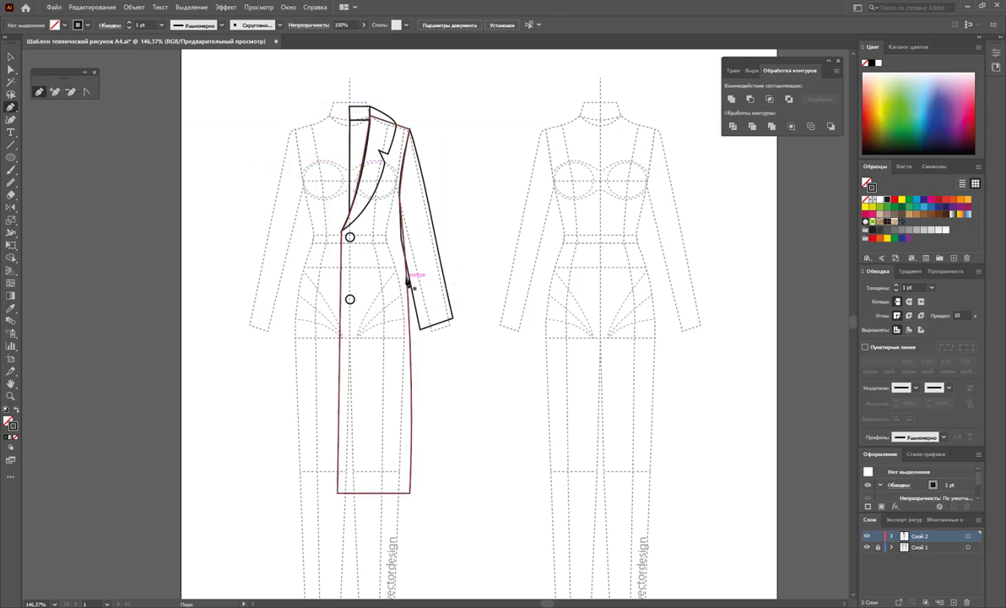
Draw a hip-level patch pocket with a rounded lower corner beside the lower button.
mouse_move(410, 284)
mouse_down()
mouse_move(379, 281)
mouse_move(380, 346)
mouse_move(414, 349)
mouse_up()
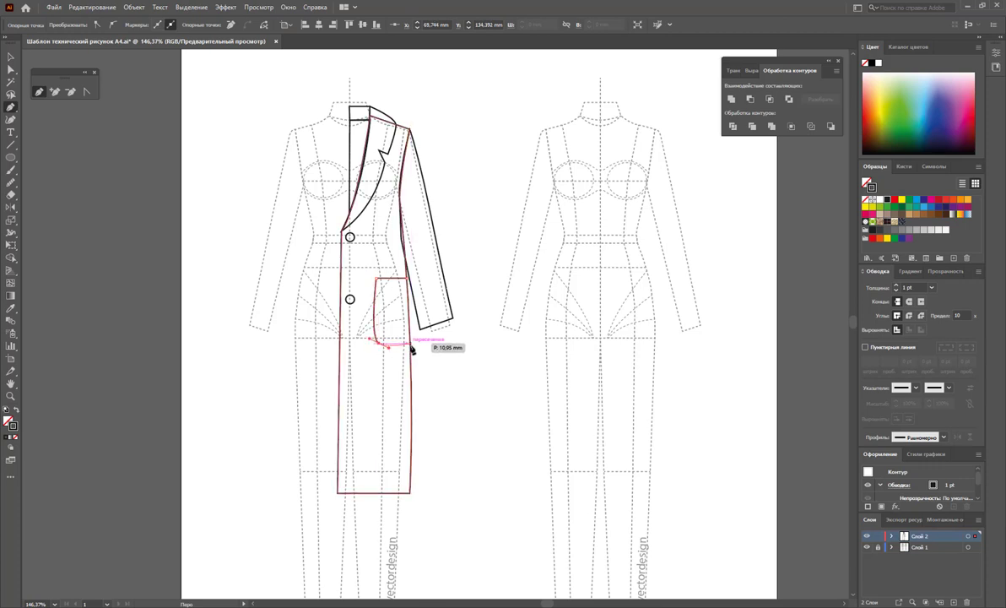
drag(413, 349, 410, 284)
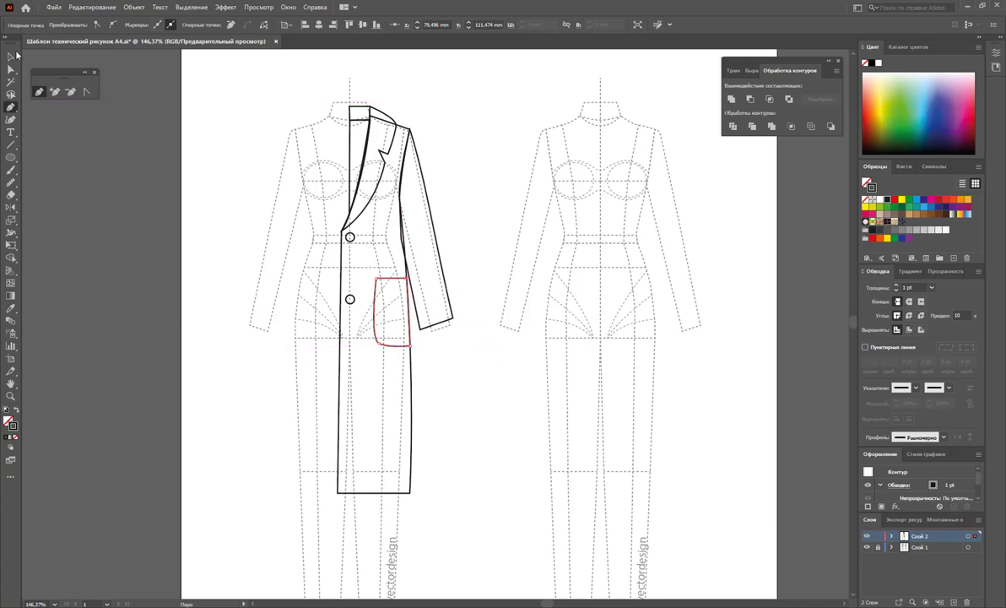
click(12, 56)
click(478, 196)
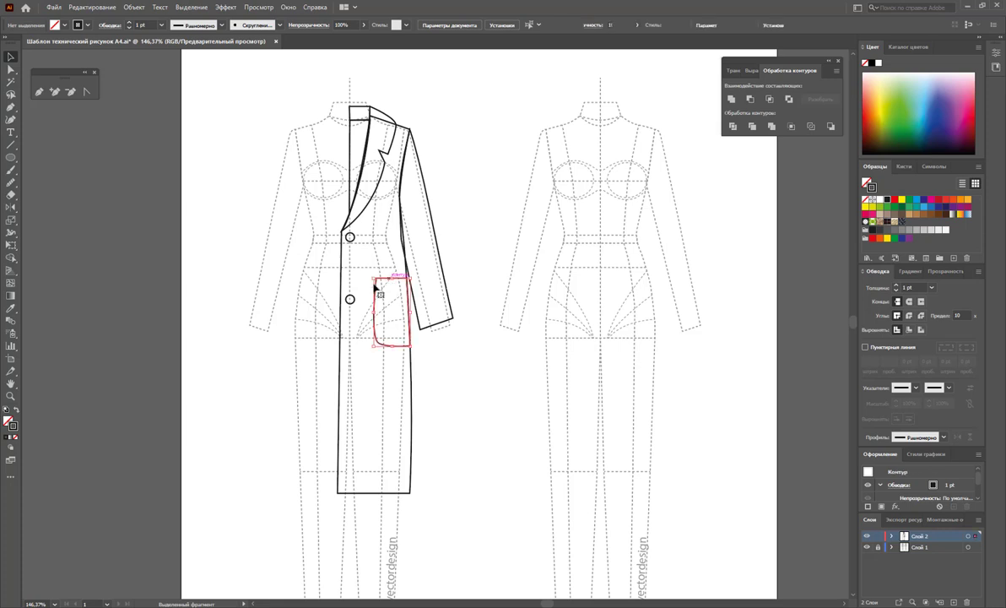
Reflect a copy of the coat body, pocket, sleeve and lapel across a vertical axis.
click(343, 276)
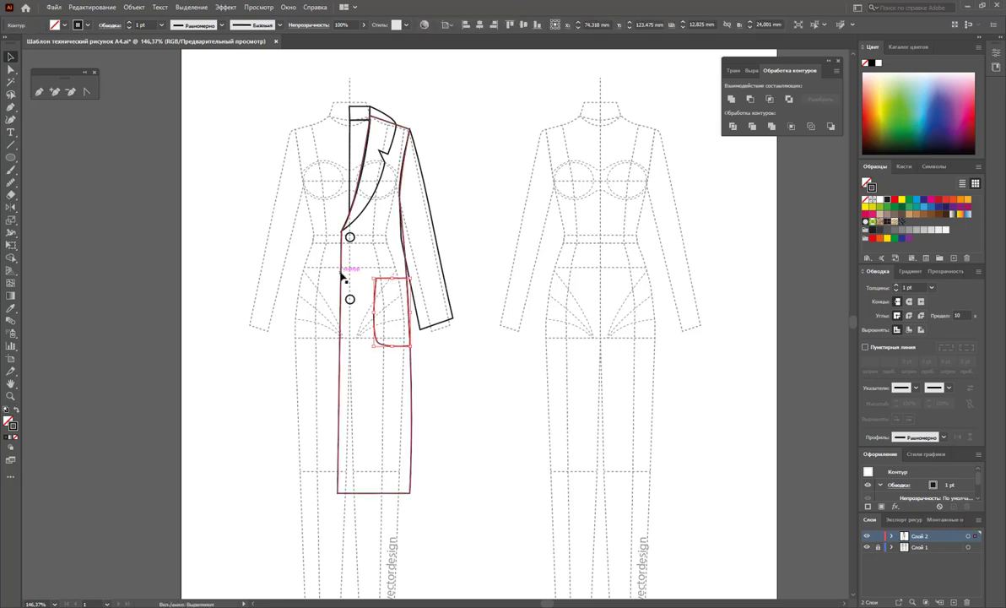
shift+click(436, 246)
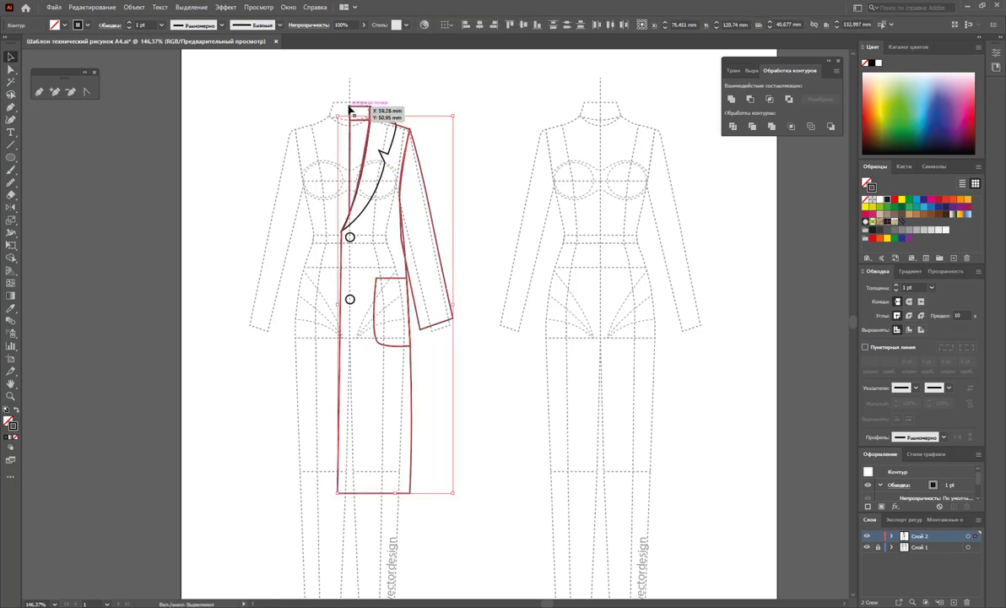
shift+click(390, 146)
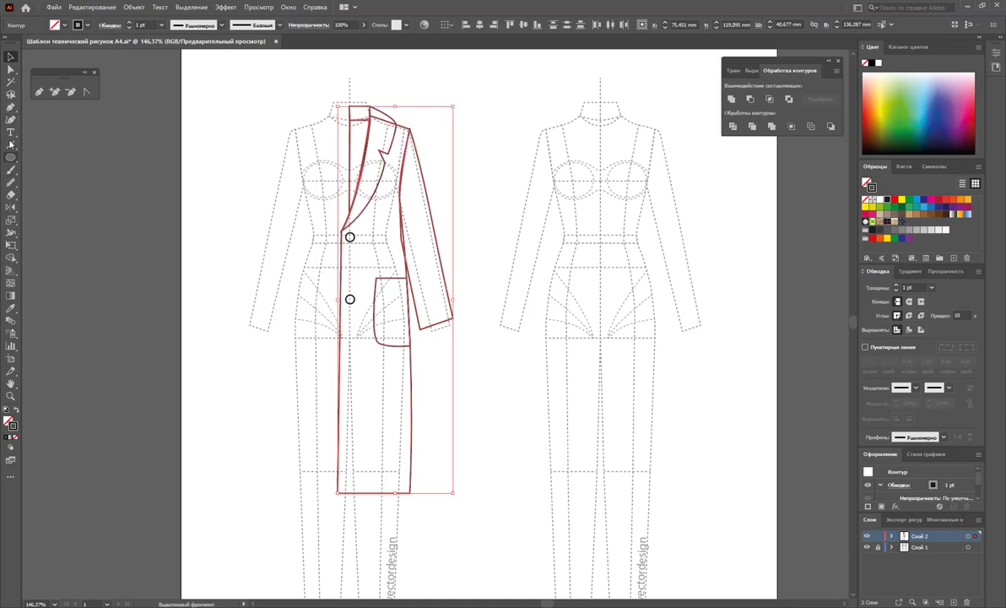
click(11, 206)
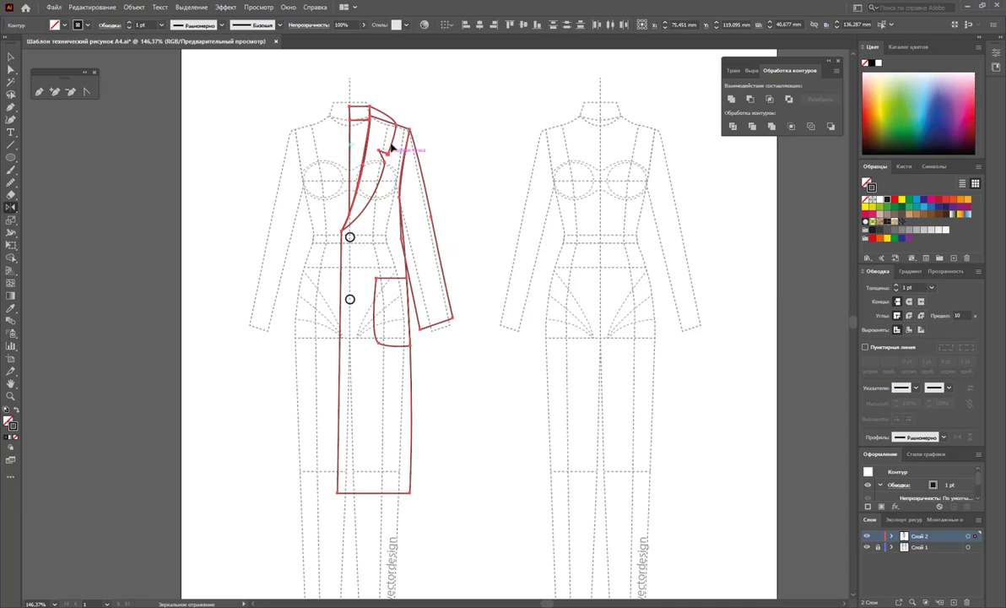
mouse_move(363, 150)
mouse_down()
mouse_move(273, 126)
mouse_move(279, 172)
mouse_up()
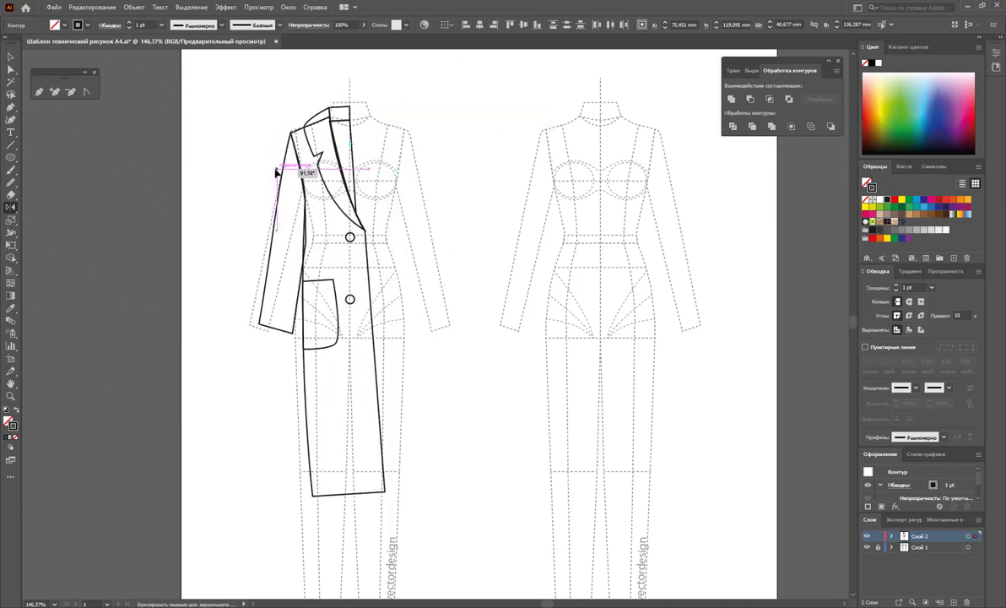
drag(276, 172, 267, 168)
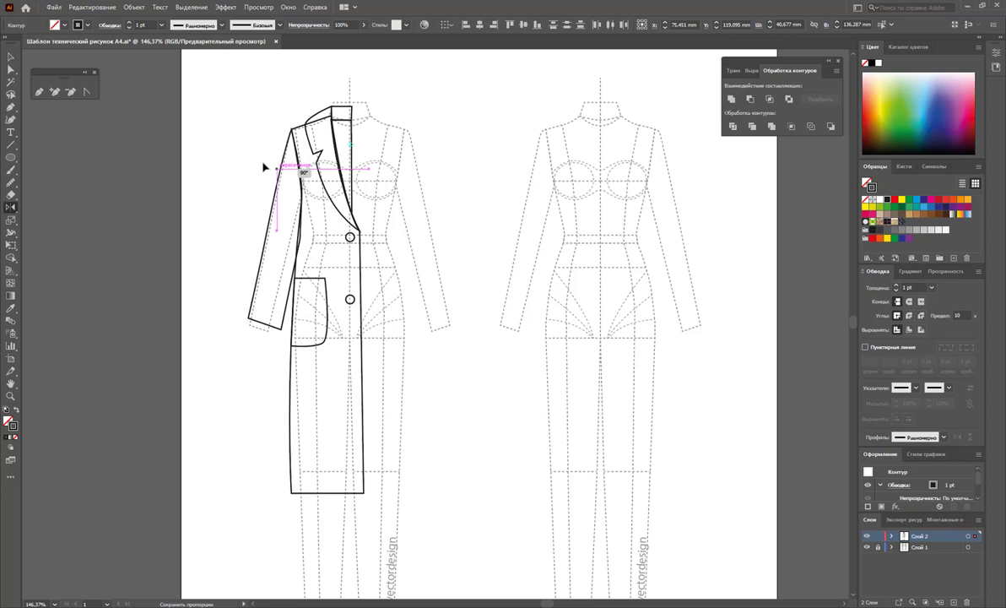
drag(263, 166, 263, 166)
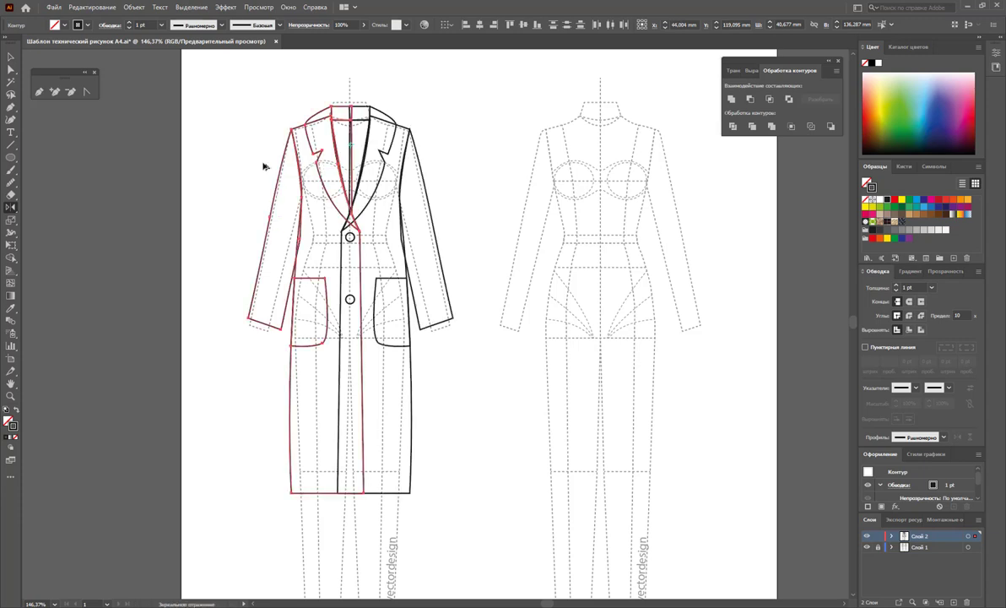
click(13, 58)
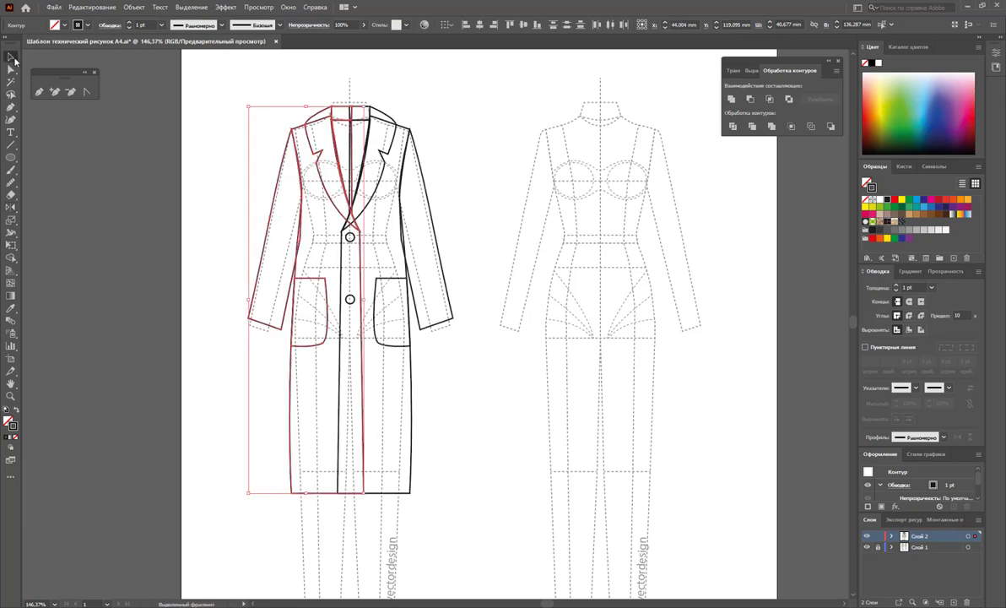
Fill the coat body outlines with white.
click(471, 144)
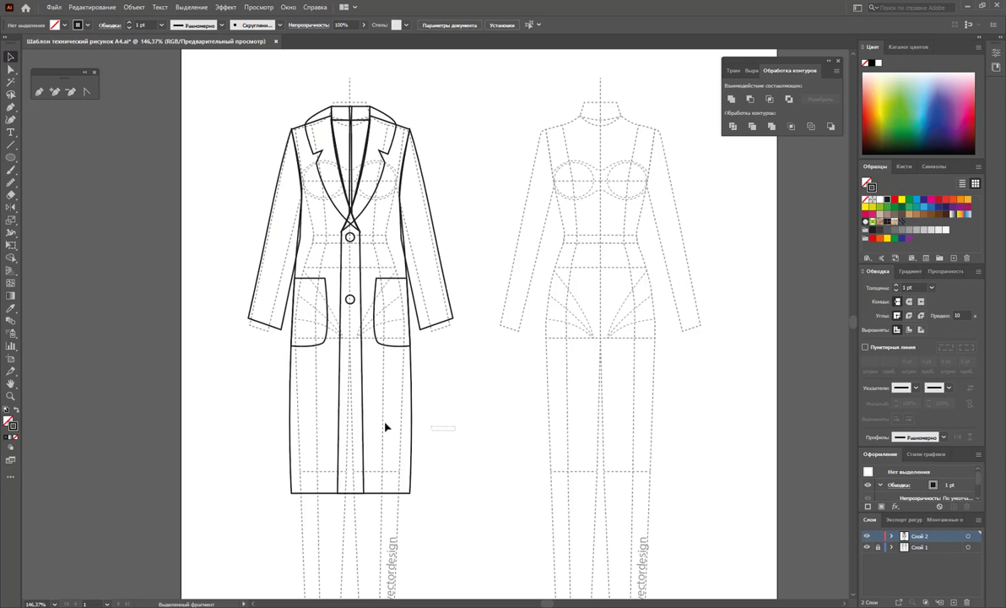
drag(279, 396, 323, 427)
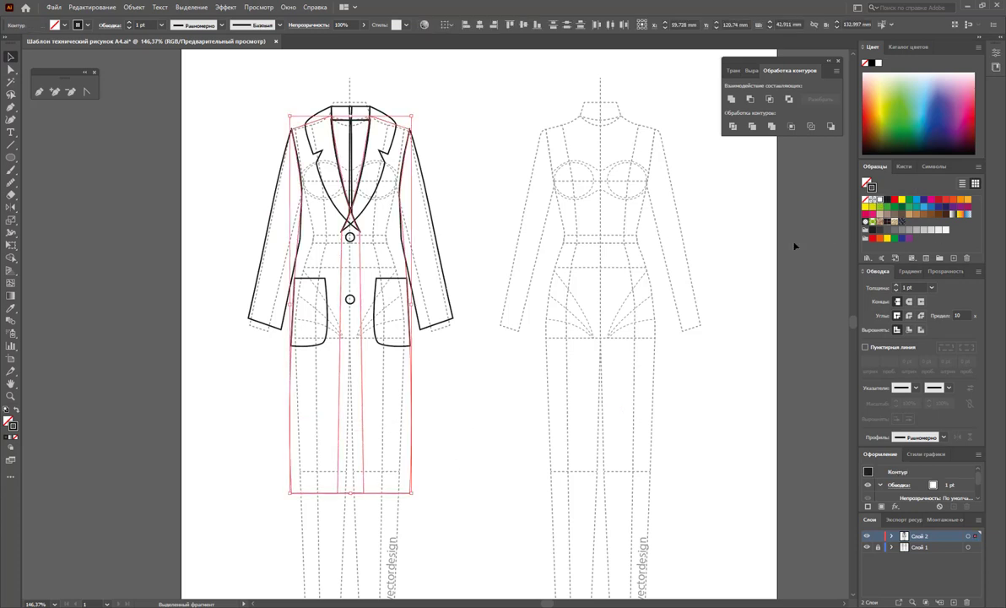
key(a)
key(v)
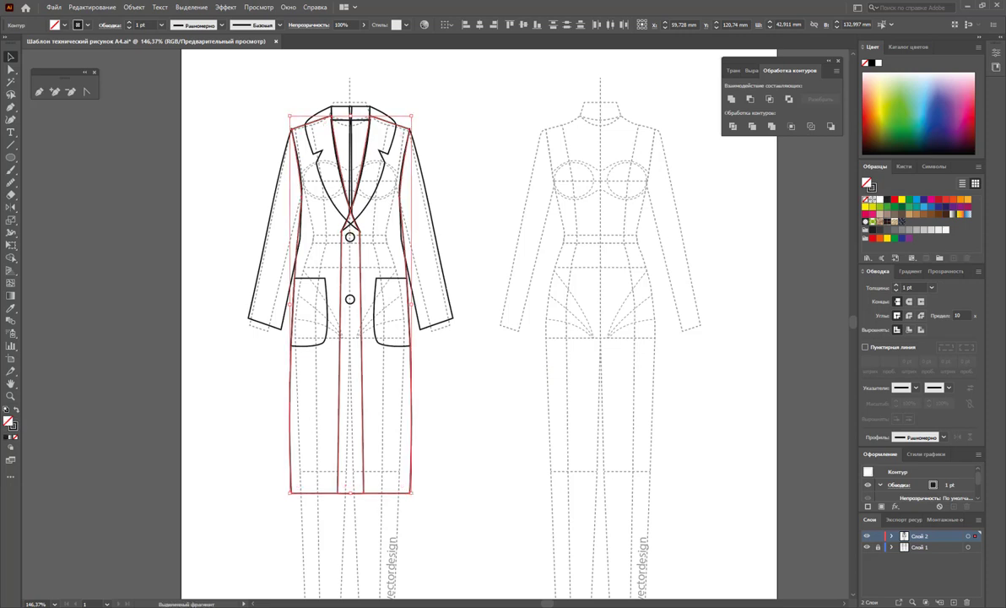
click(880, 201)
click(444, 234)
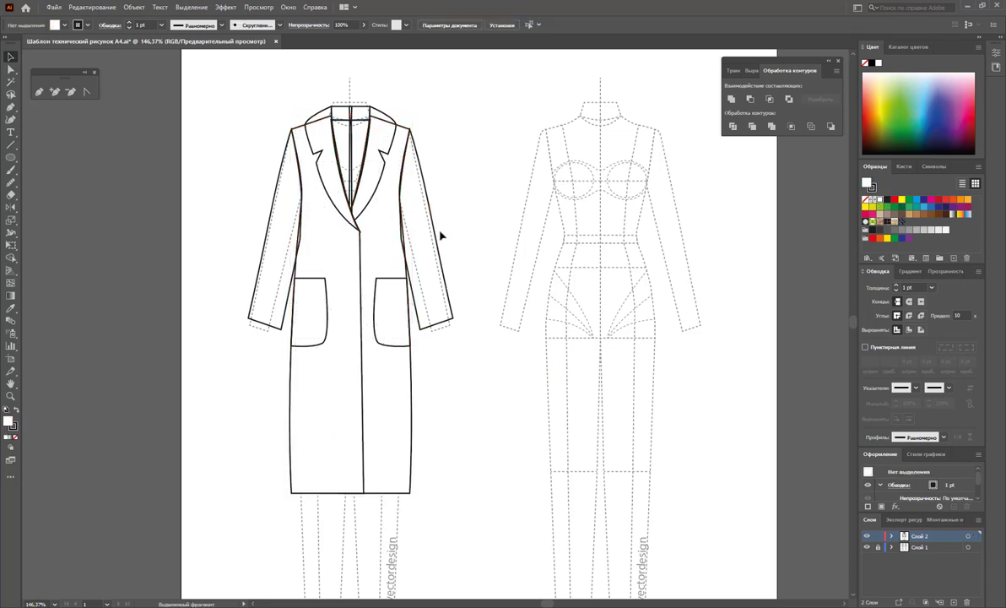
Fill both sleeves white and send them behind the coat body.
click(417, 245)
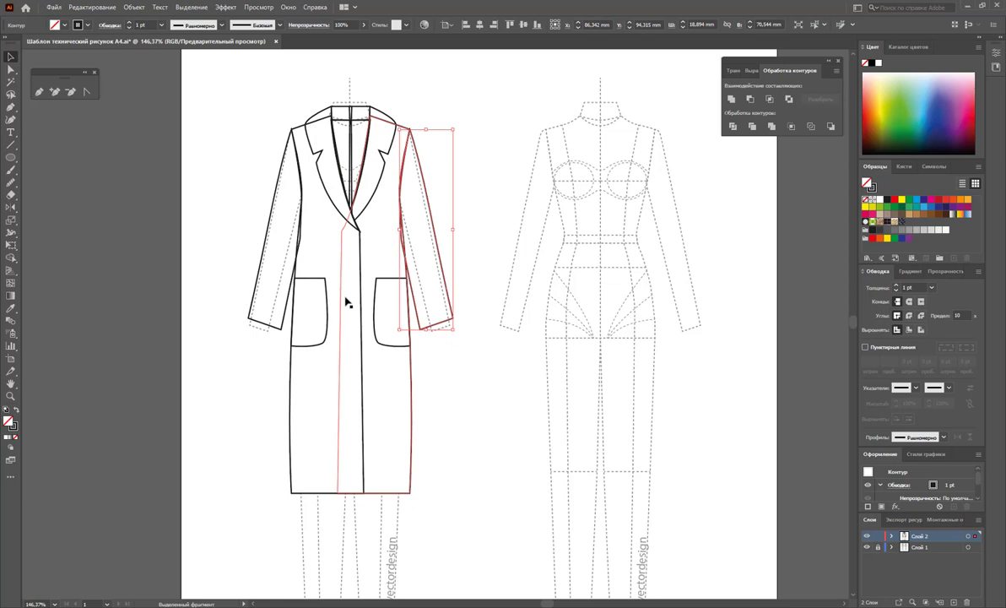
shift+click(255, 253)
click(879, 200)
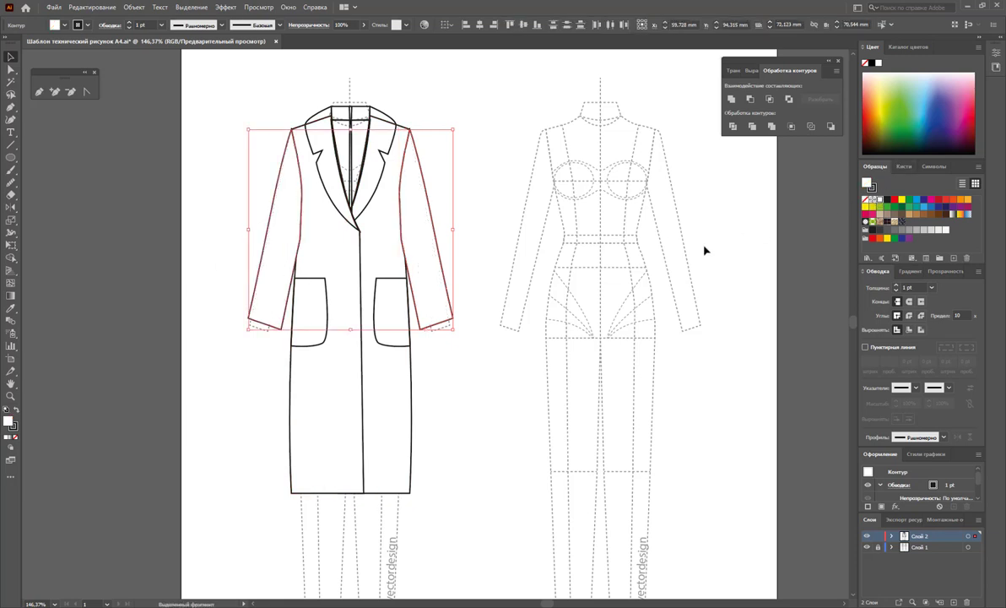
right_click(400, 236)
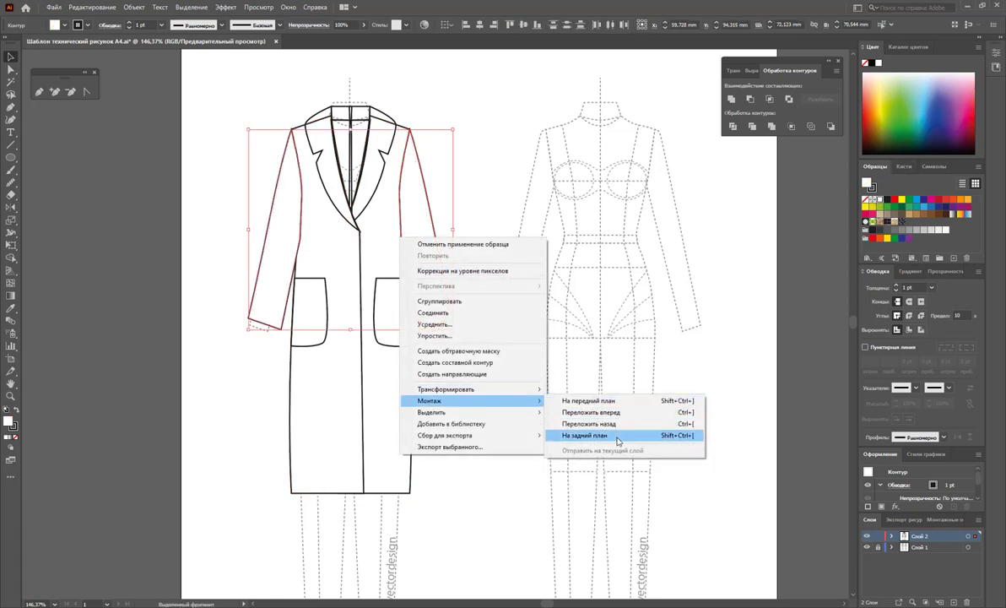
click(584, 434)
click(452, 204)
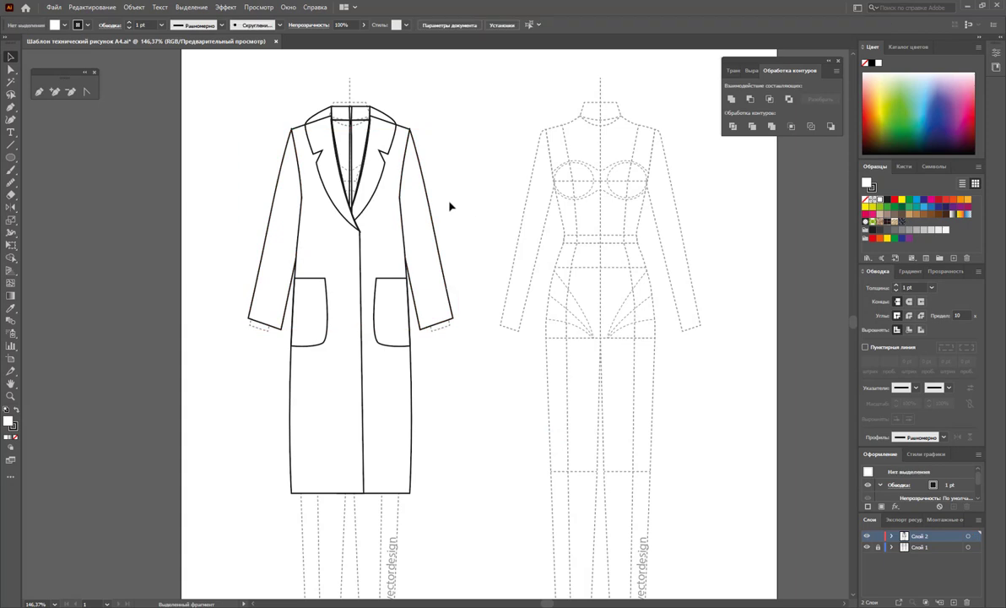
Unite the two collar stand pieces into one shape and select the lapel shapes.
click(353, 107)
click(732, 100)
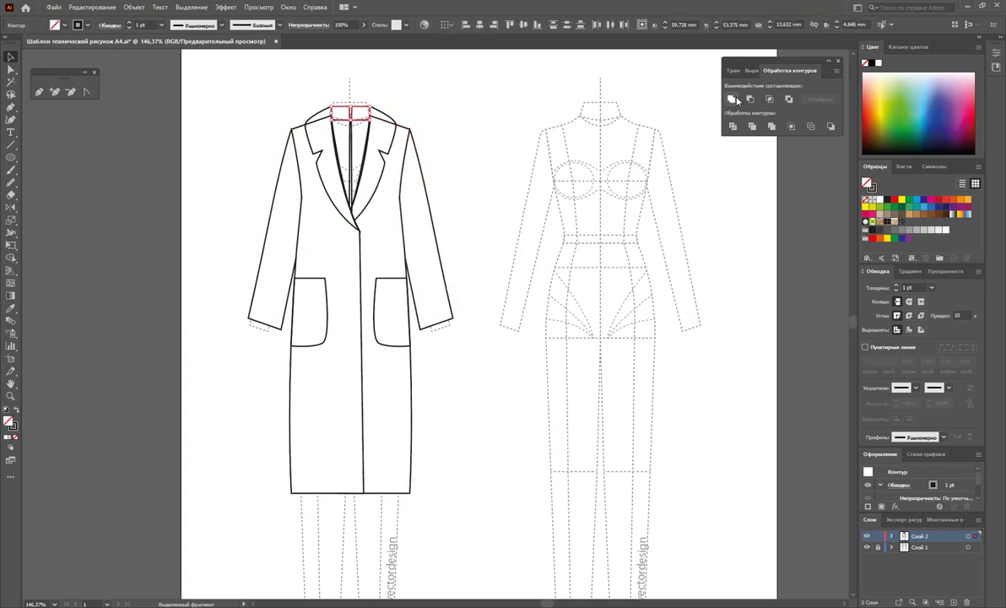
click(329, 128)
shift+click(329, 128)
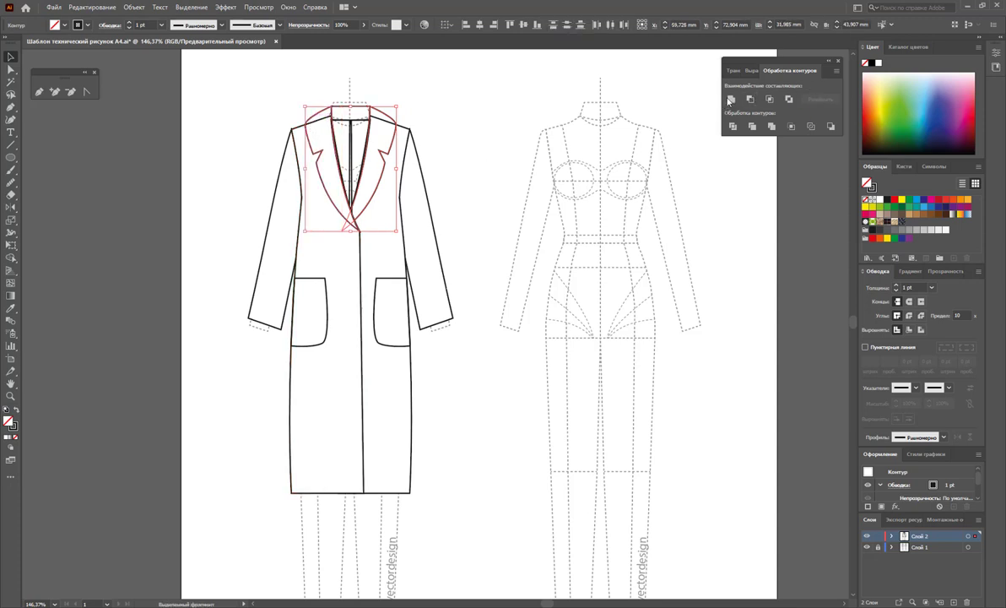
Unite the collar and lapel shapes and fill the lapel pieces white.
click(732, 99)
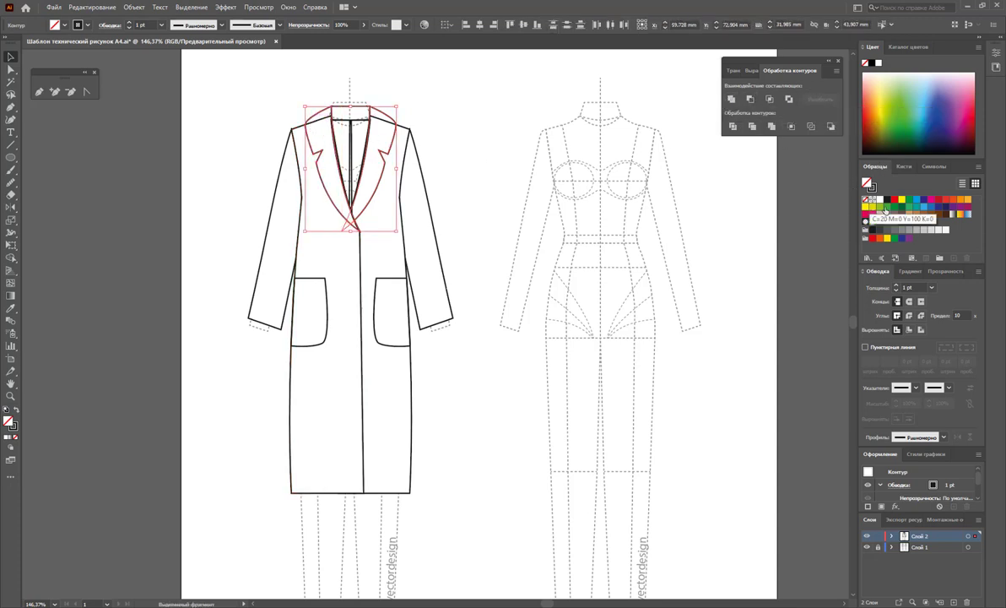
click(880, 200)
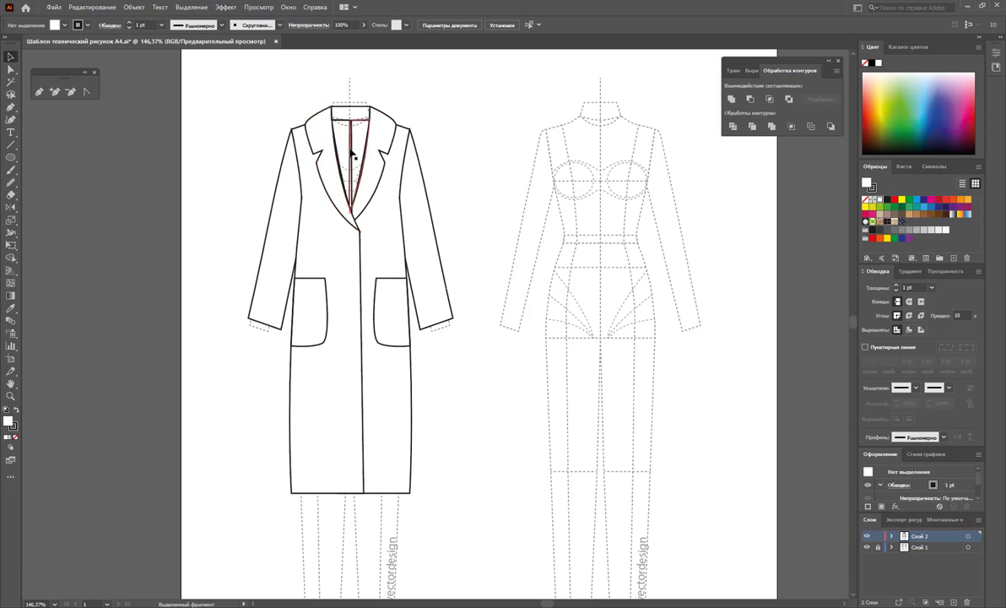
click(337, 157)
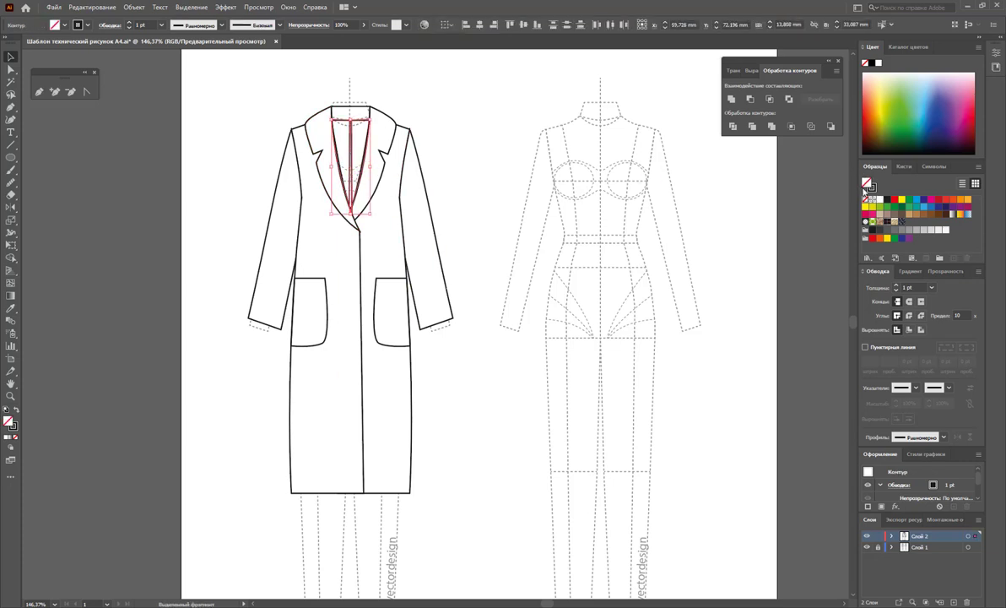
click(878, 200)
Merge the narrow and wide left lapel pieces into one white shape.
click(509, 169)
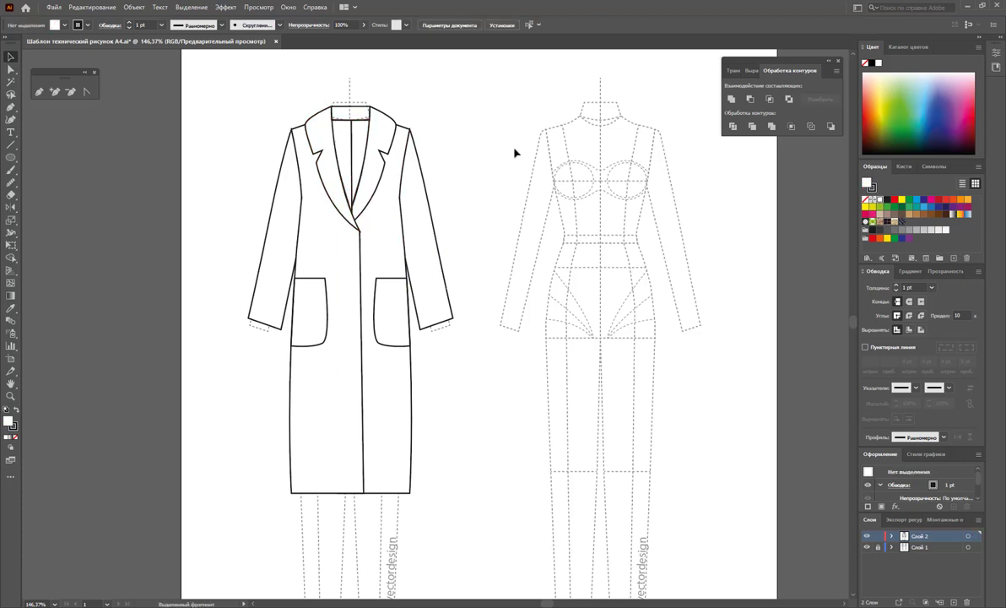
click(355, 153)
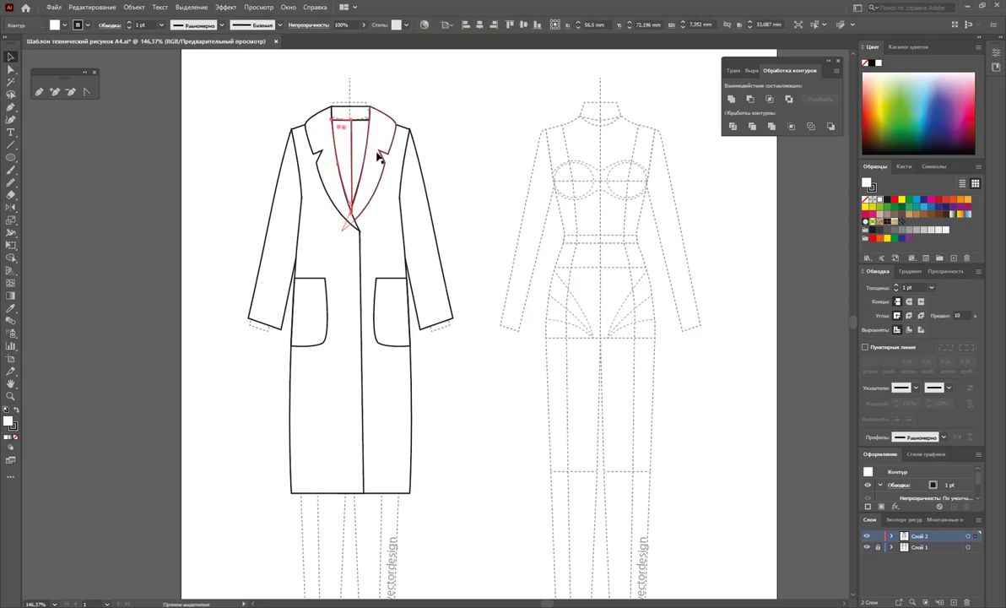
click(338, 169)
click(730, 99)
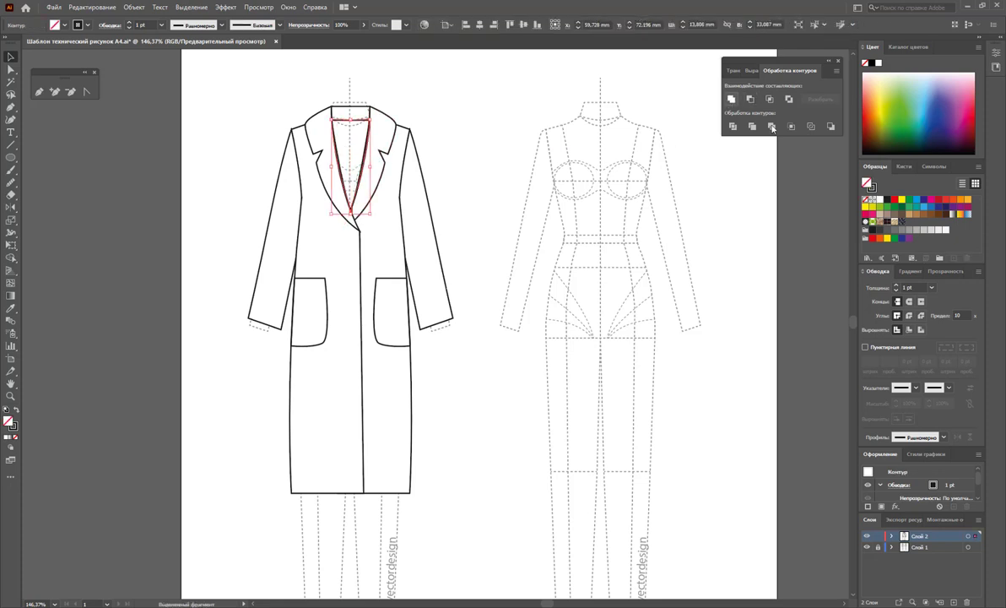
click(874, 199)
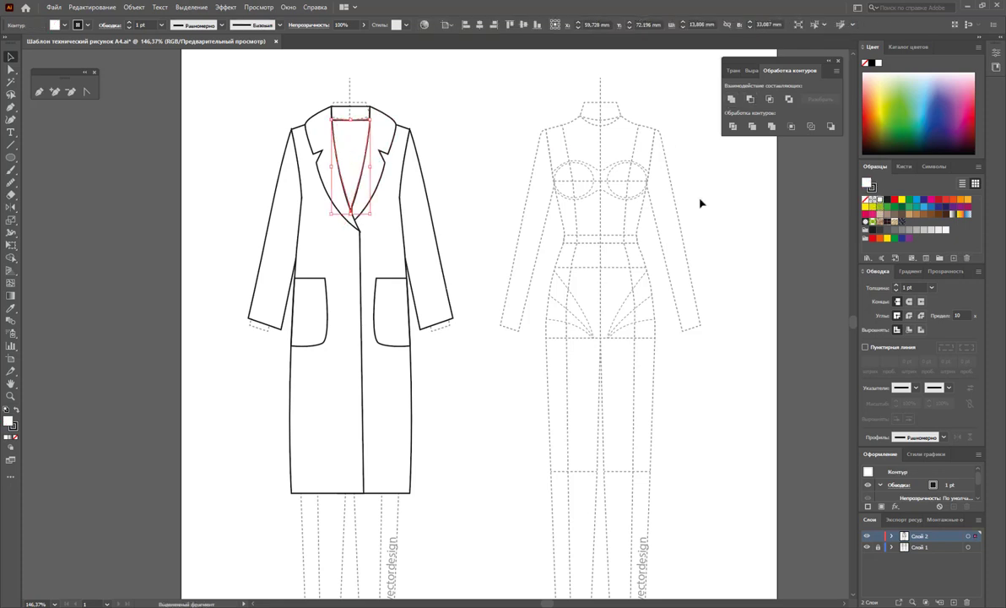
click(521, 141)
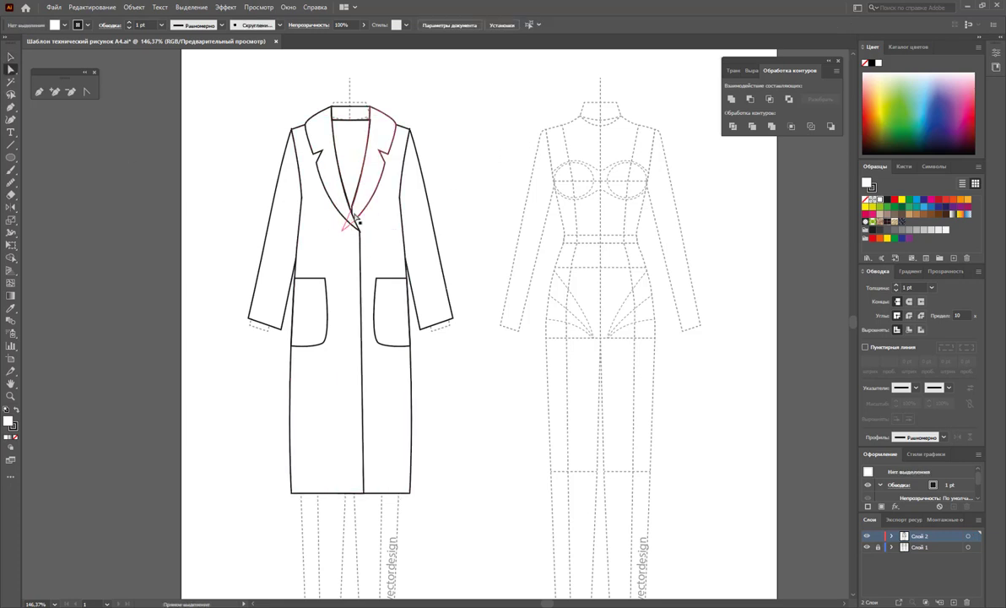
Send the inner V neckline shape to the back and fill it light grey.
click(351, 190)
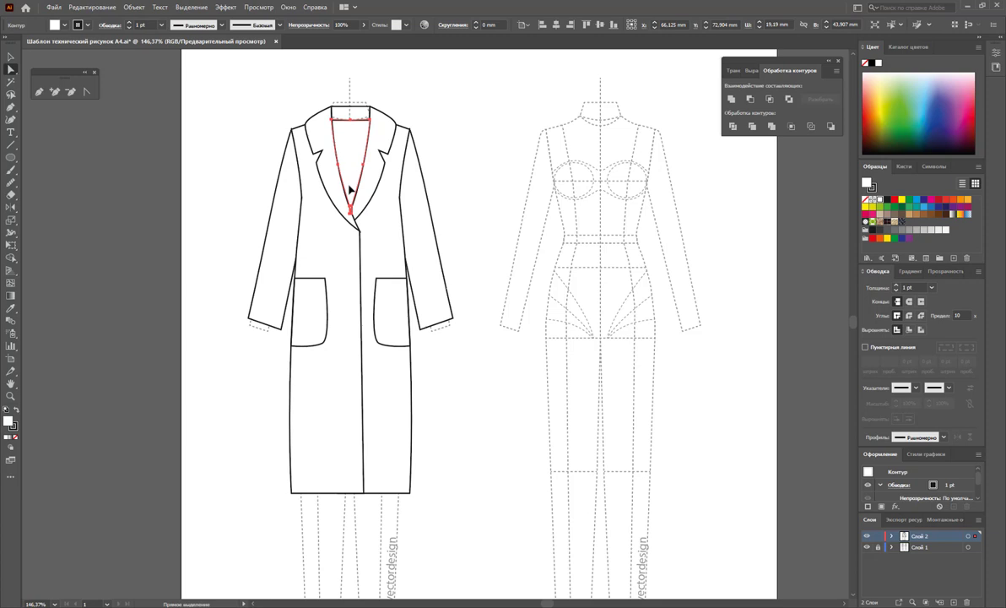
right_click(355, 142)
mouse_move(383, 326)
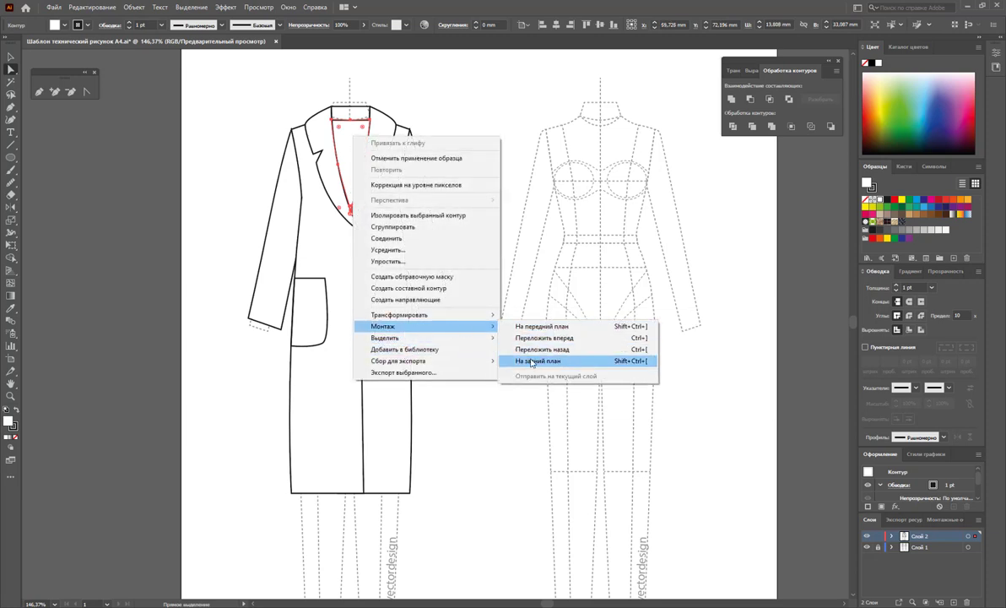
click(532, 362)
click(330, 110)
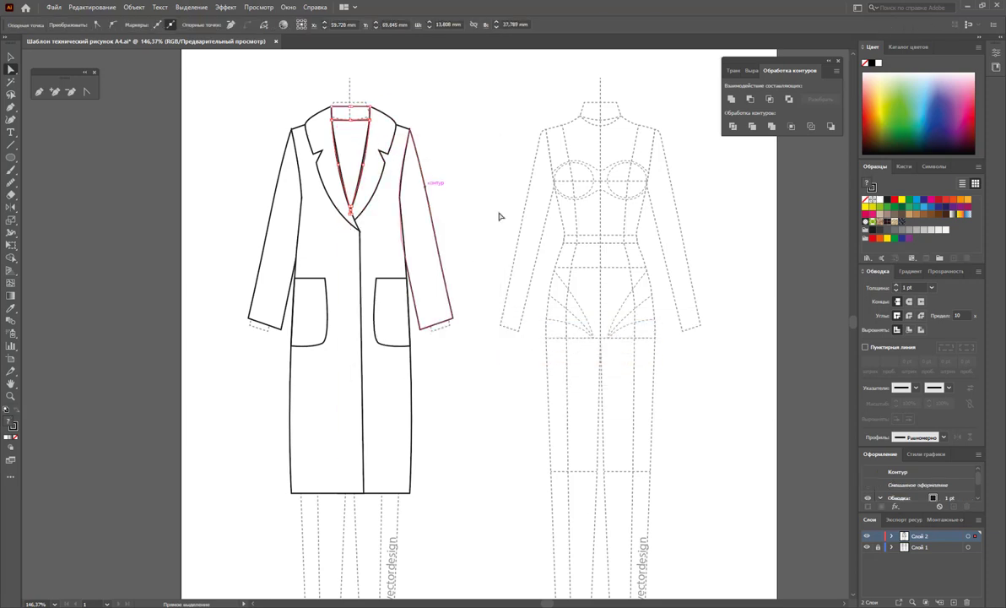
click(943, 229)
Drag the grey neckline's top-right corner rightward so it tucks under the right lapel.
click(460, 172)
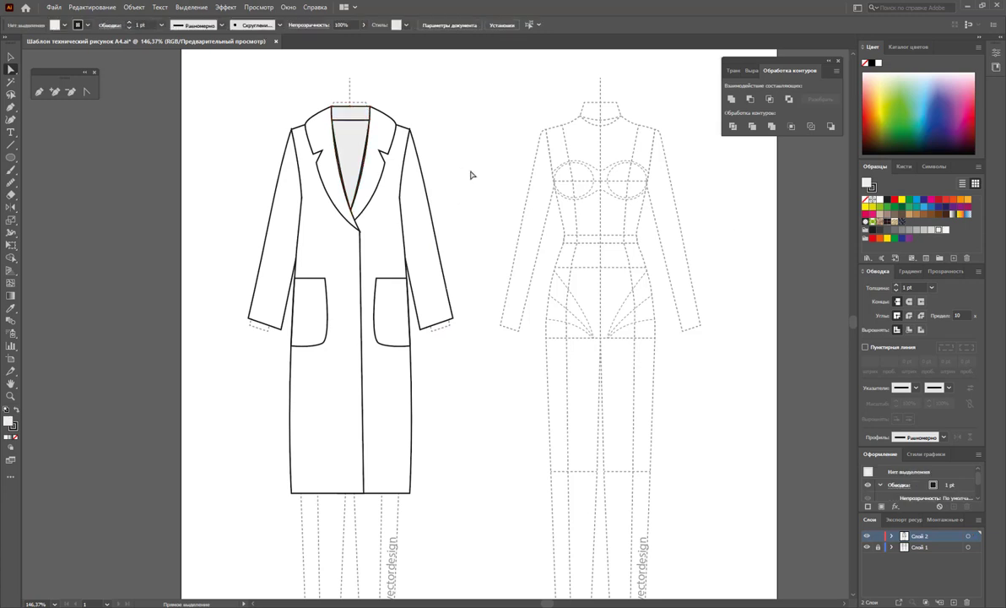
click(349, 179)
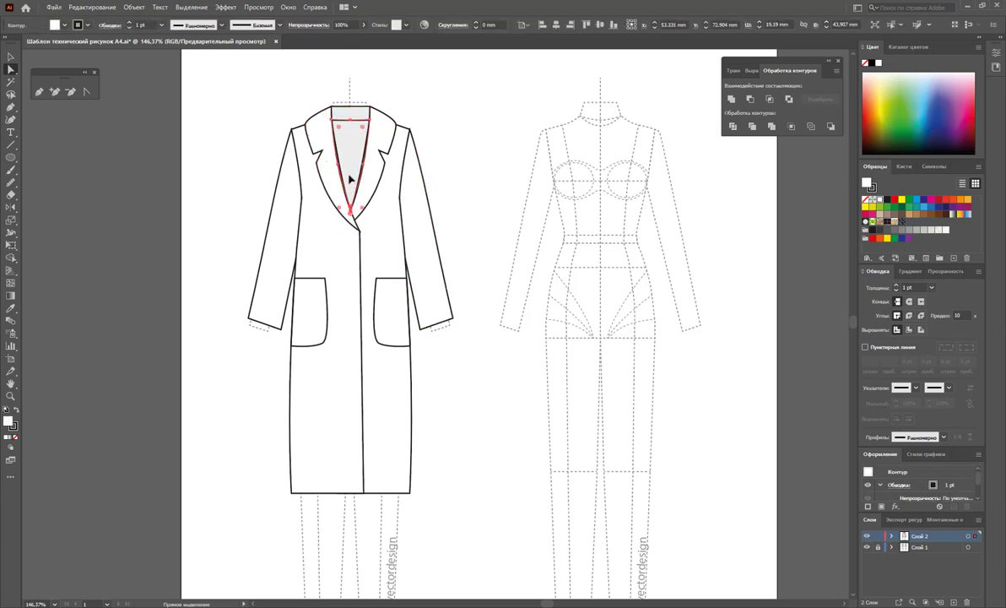
click(384, 203)
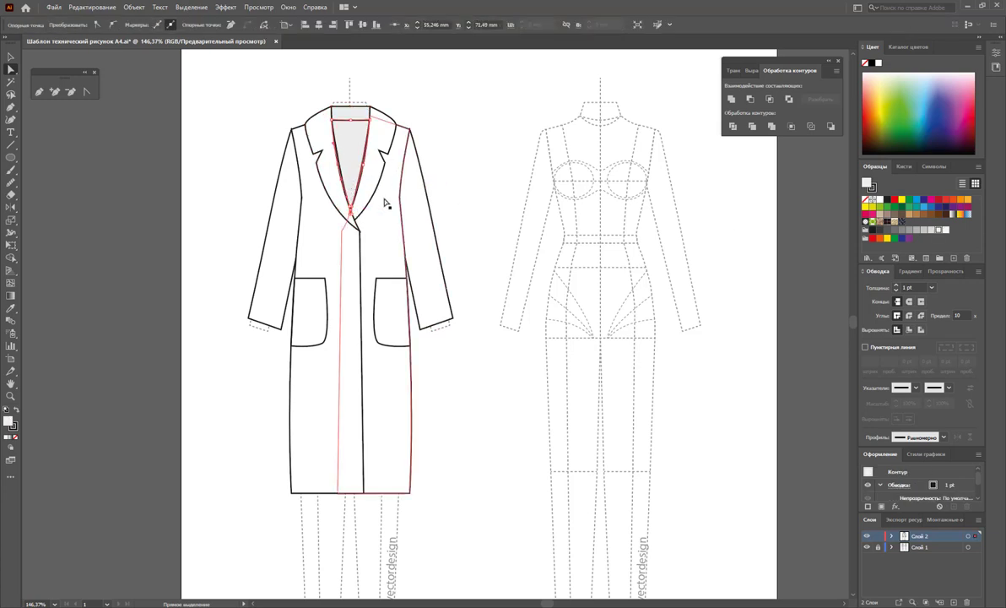
click(364, 172)
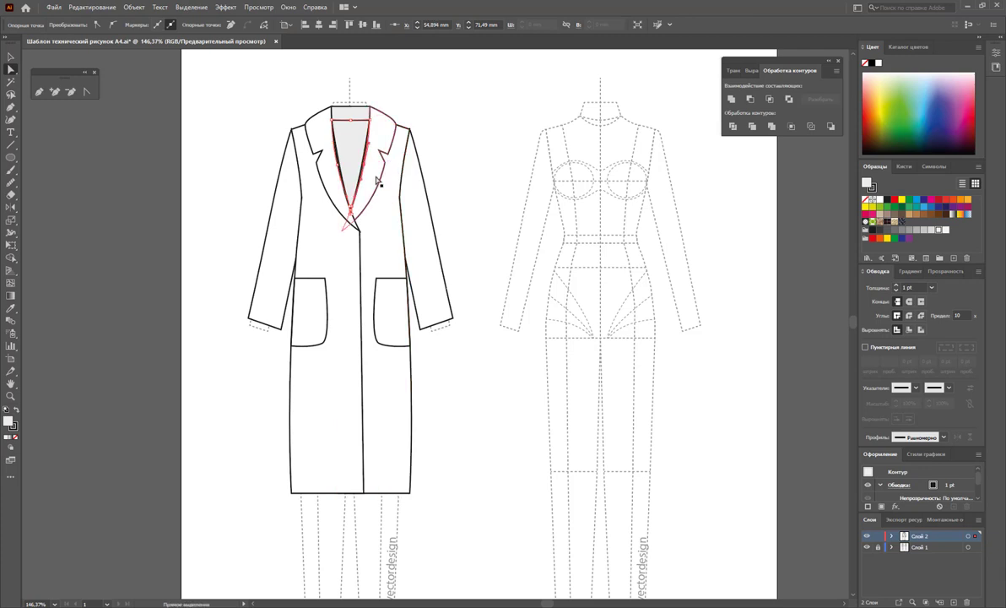
click(365, 170)
click(340, 171)
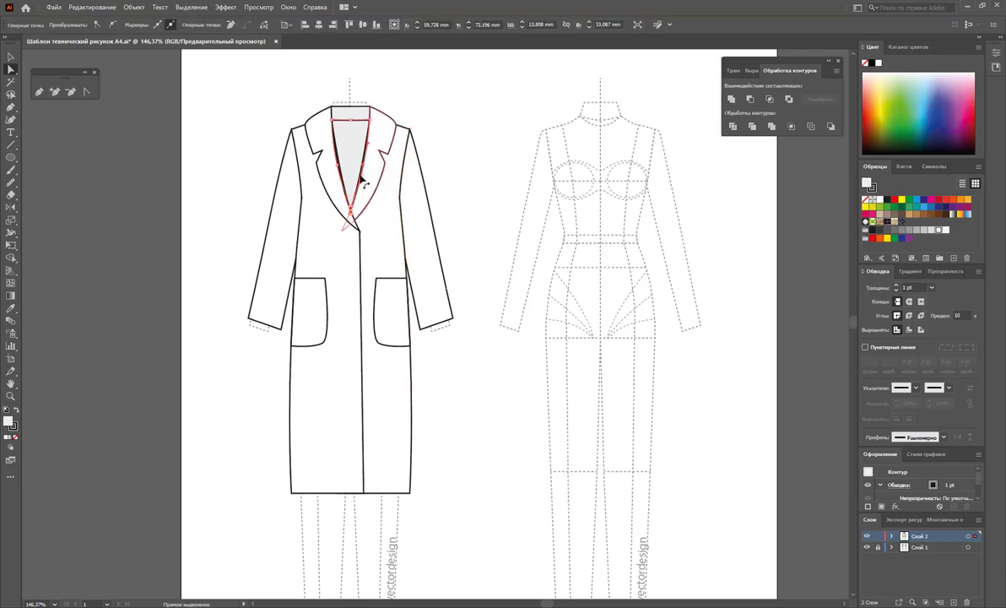
click(353, 158)
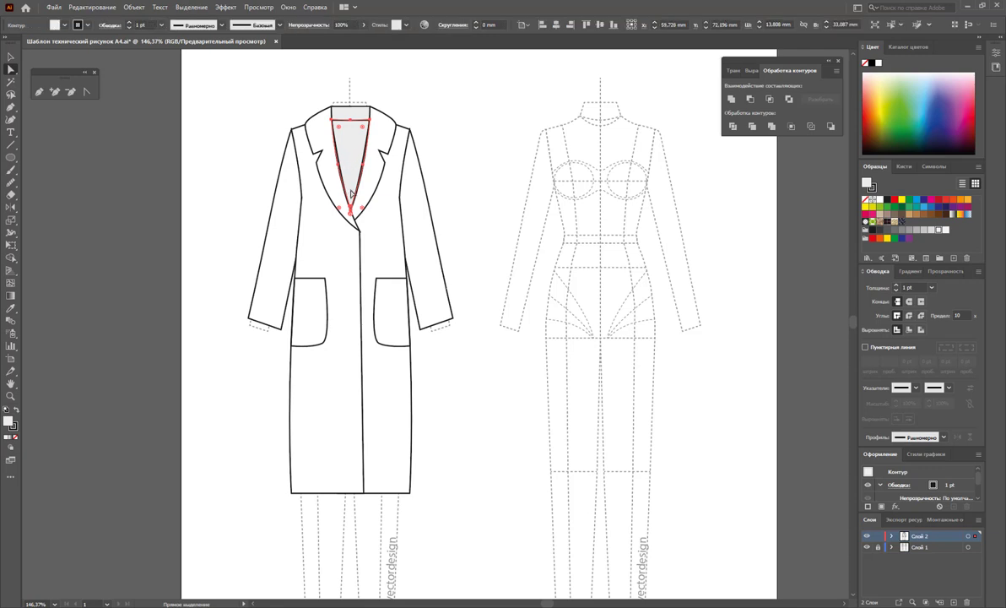
click(351, 127)
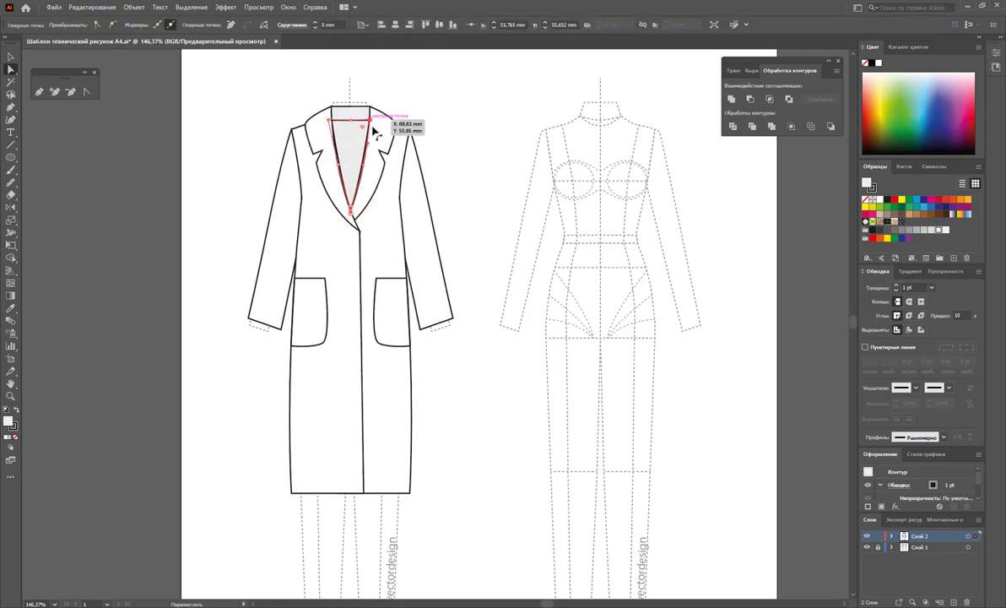
drag(364, 121, 372, 120)
click(364, 169)
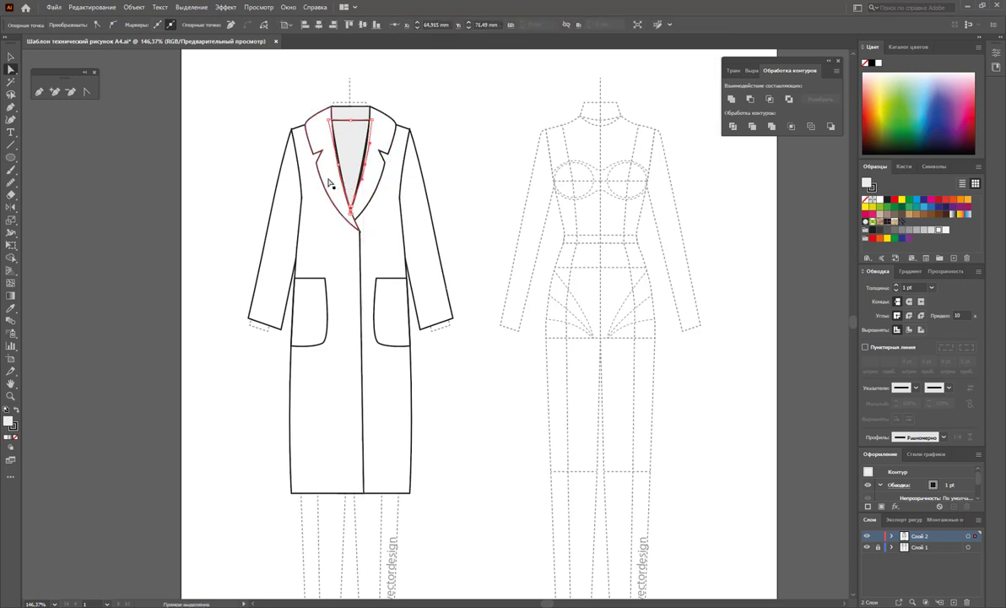
click(342, 175)
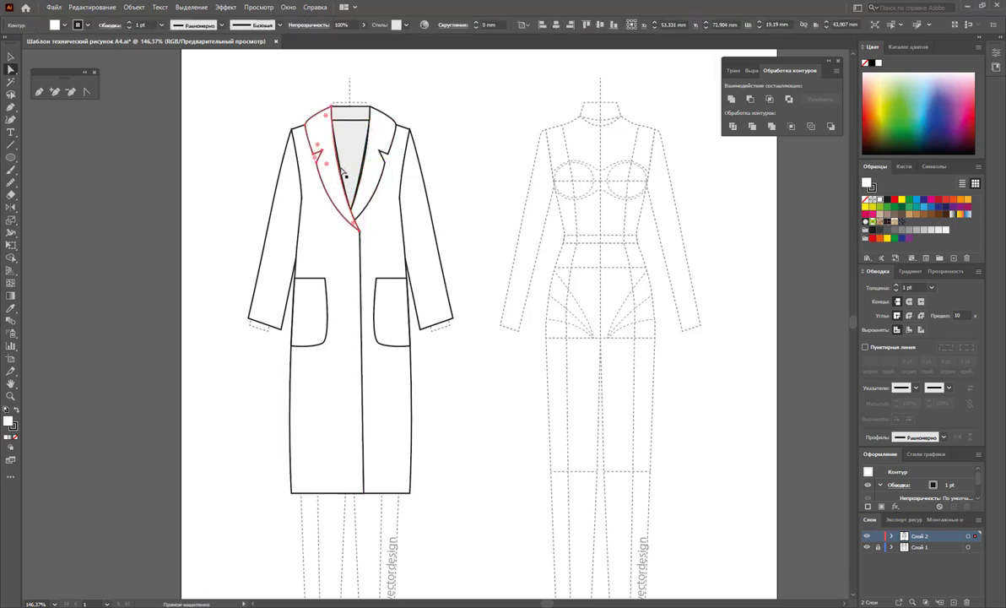
click(10, 395)
Zoom in on the lapels, try moving the neck triangle and bowing the lapel, then undo both.
click(418, 235)
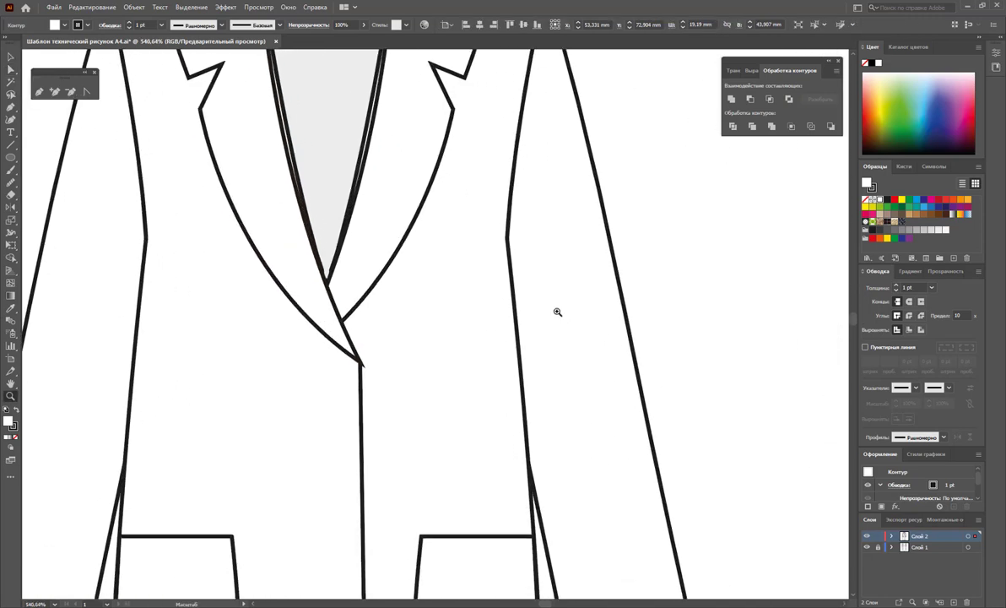
click(557, 312)
scroll(375, 218, up, 2)
click(11, 69)
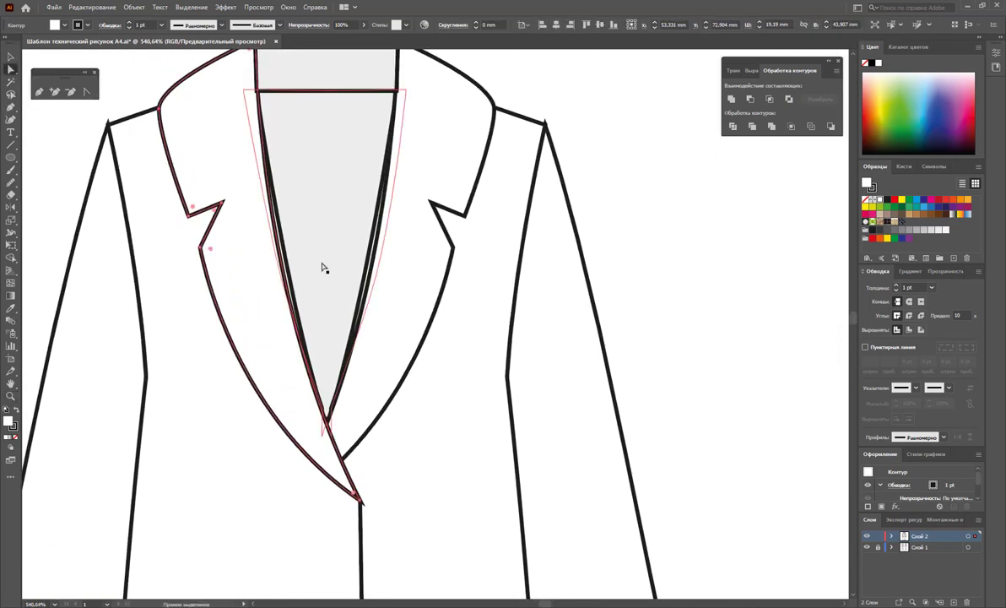
click(287, 252)
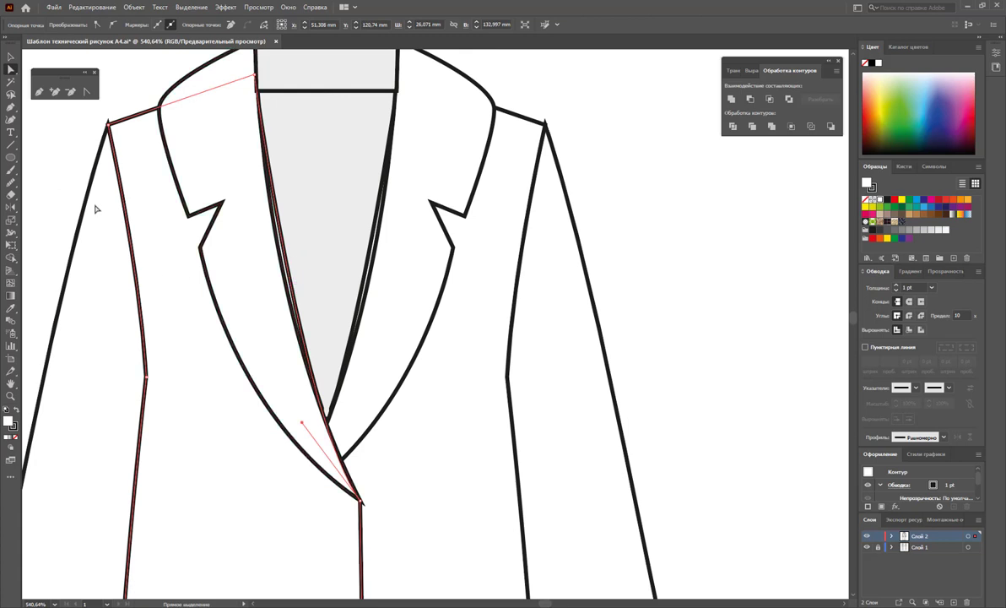
click(304, 251)
mouse_move(336, 268)
mouse_down()
mouse_move(359, 236)
mouse_move(509, 287)
mouse_up()
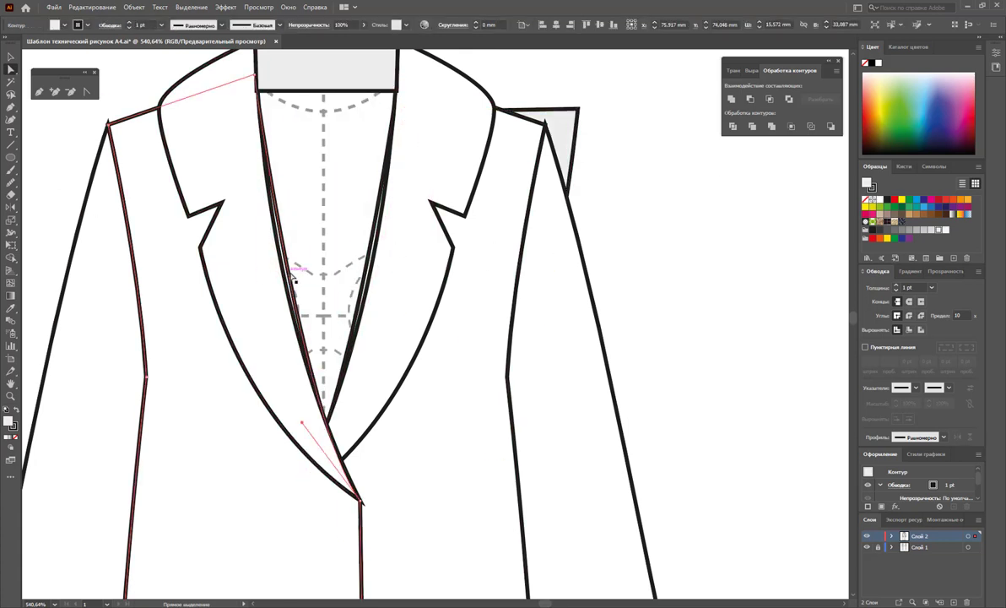
drag(291, 275, 414, 280)
key(ctrl+z)
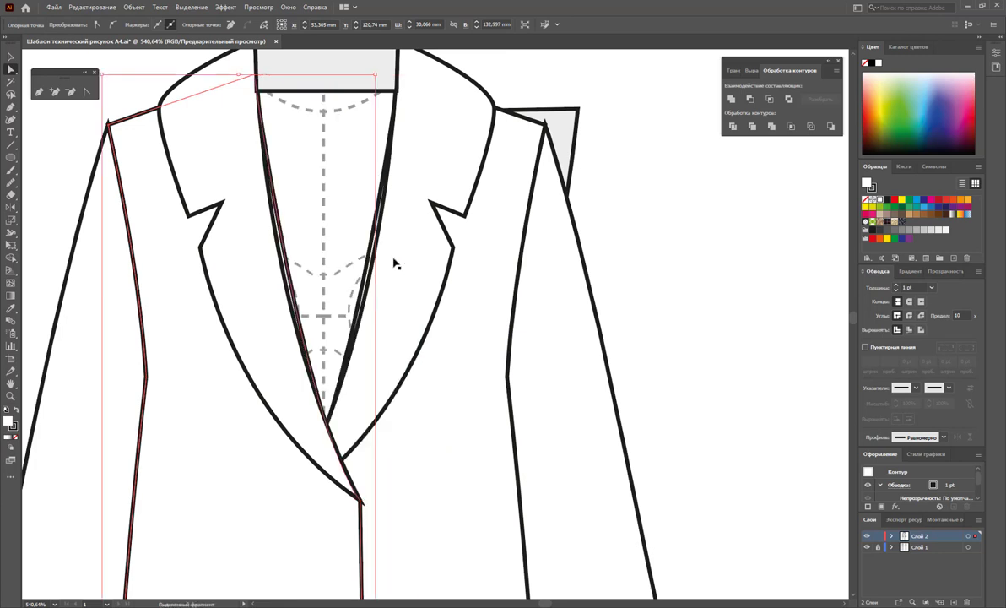
key(ctrl+z)
key(ctrl+z)
click(629, 115)
Reshape the right and left lapel curves near their tips using the anchor handles.
click(461, 269)
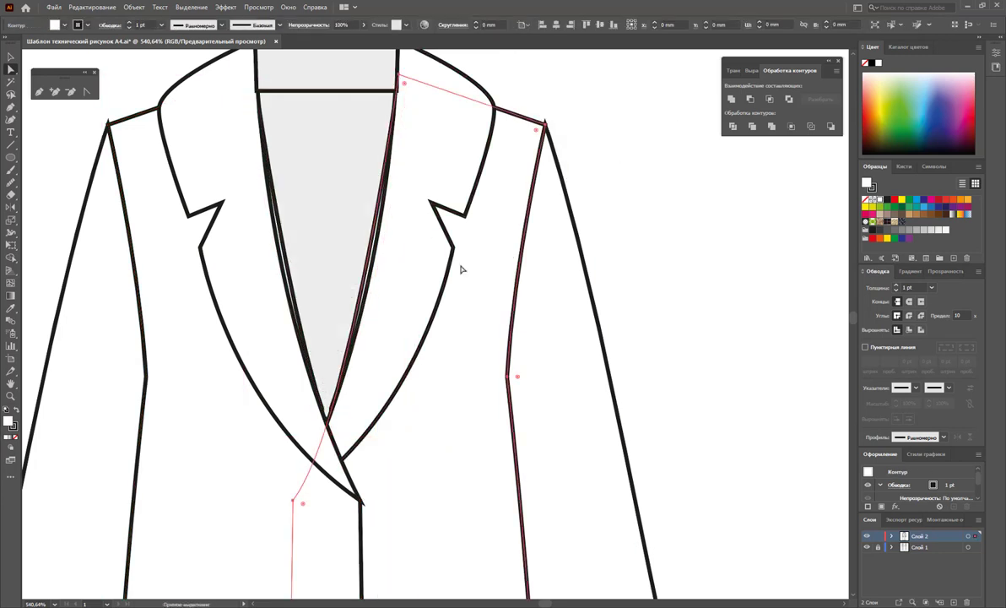
click(10, 71)
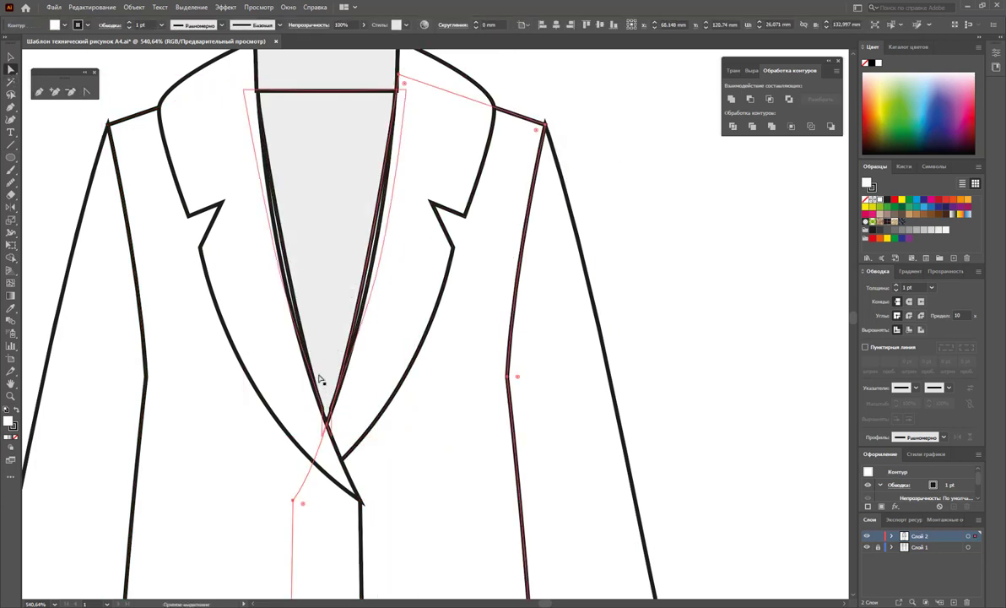
click(293, 500)
click(350, 423)
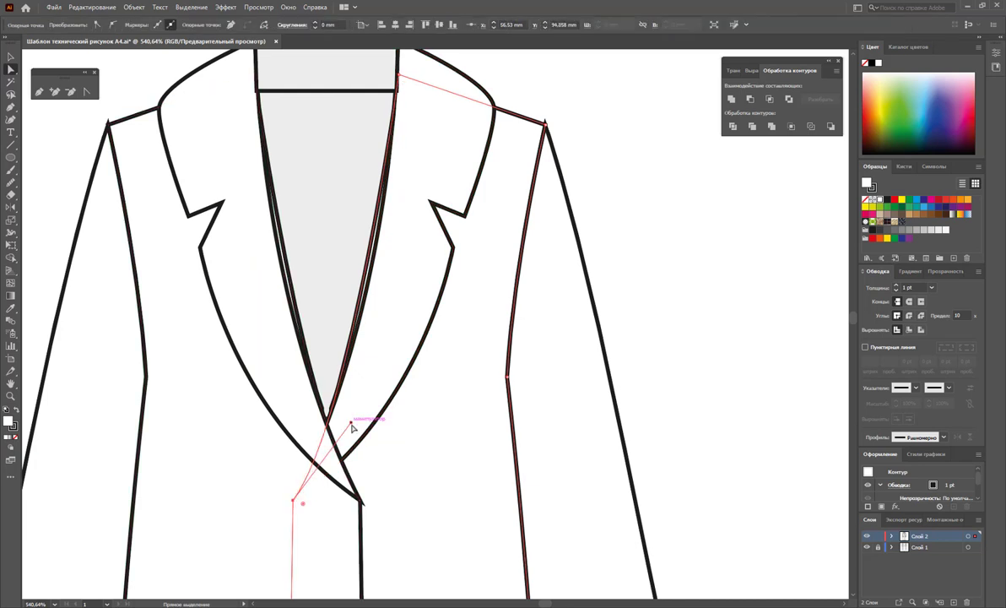
drag(350, 422, 393, 322)
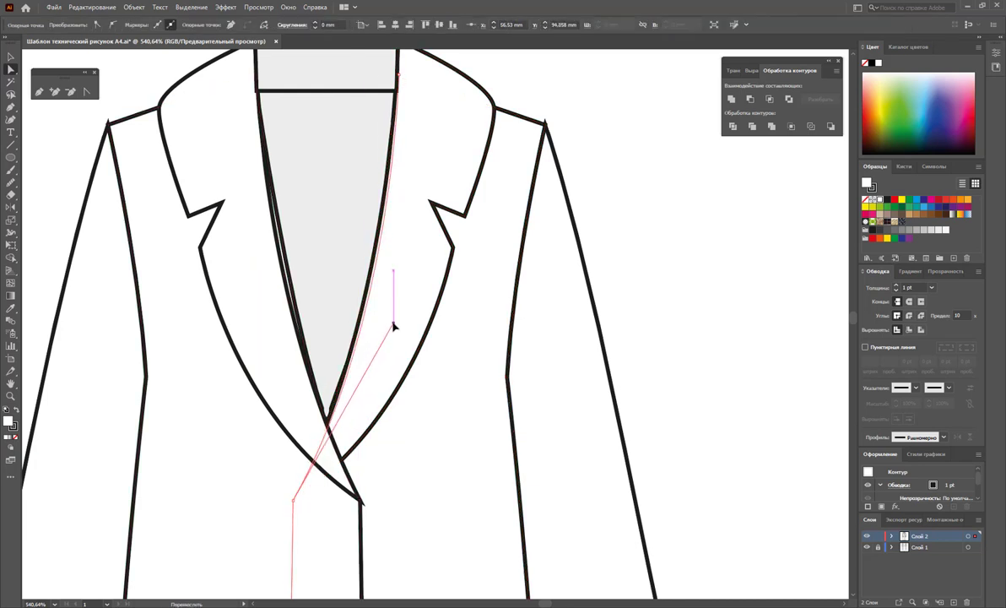
click(303, 318)
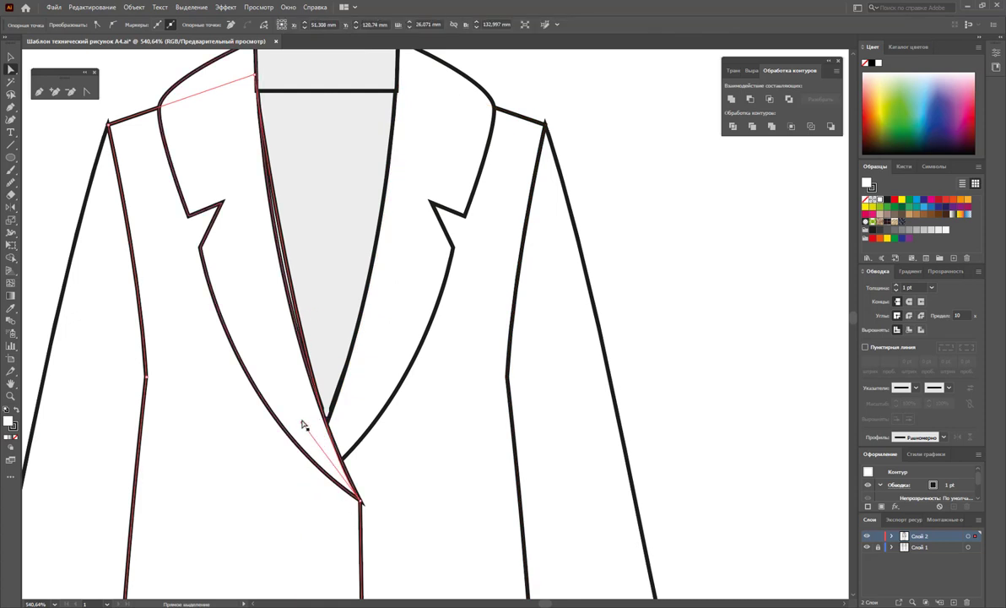
drag(304, 424, 268, 388)
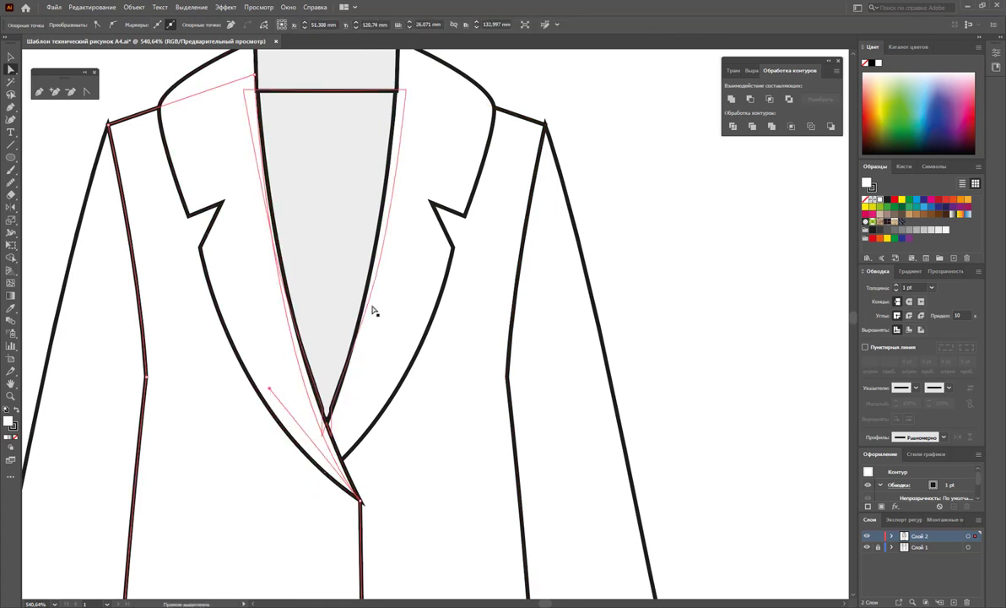
scroll(374, 310, up, 3)
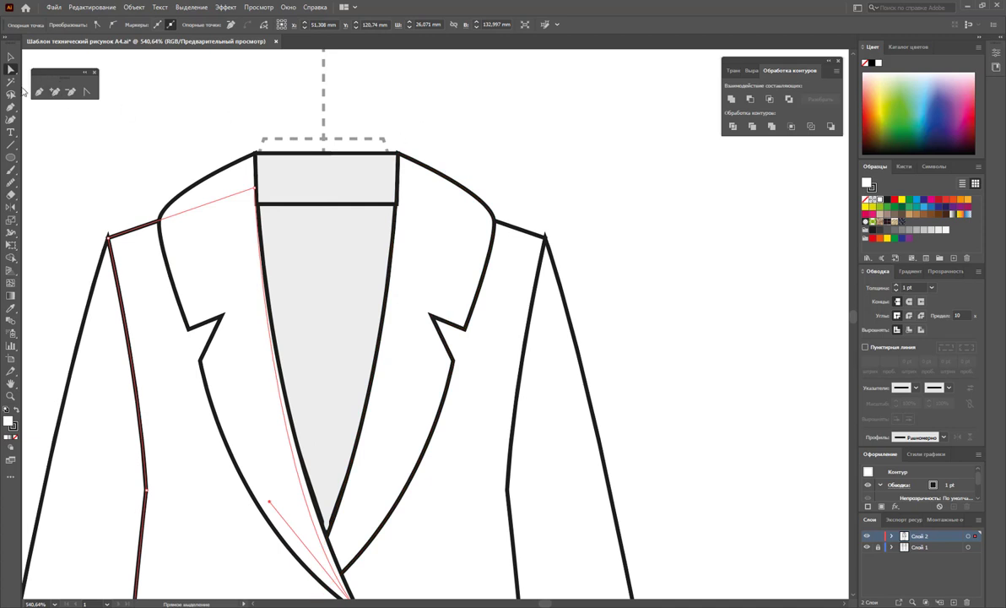
click(10, 95)
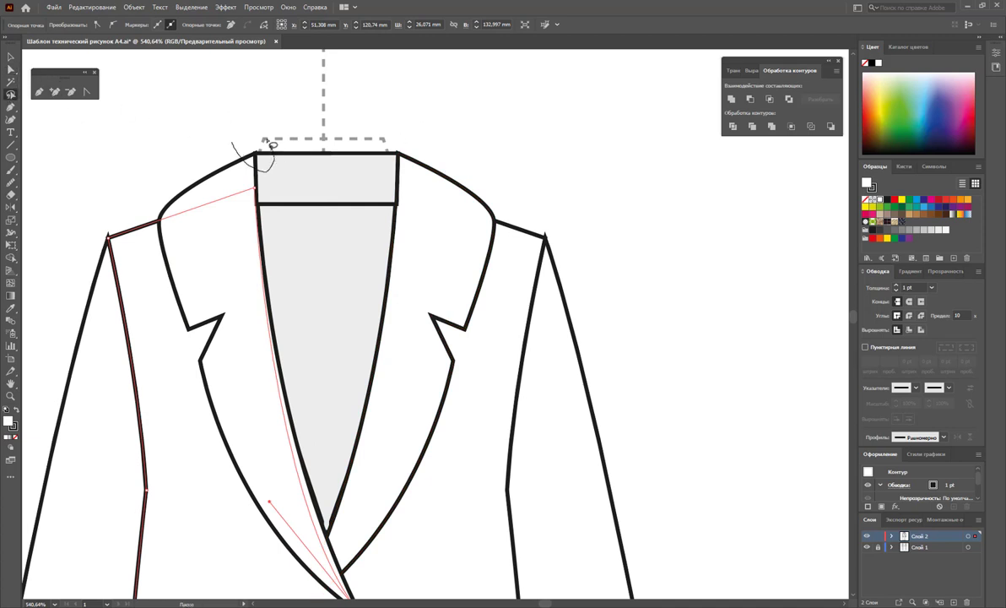
Lasso-select the collar band's top anchor points on both sides.
drag(247, 135, 265, 128)
click(271, 121)
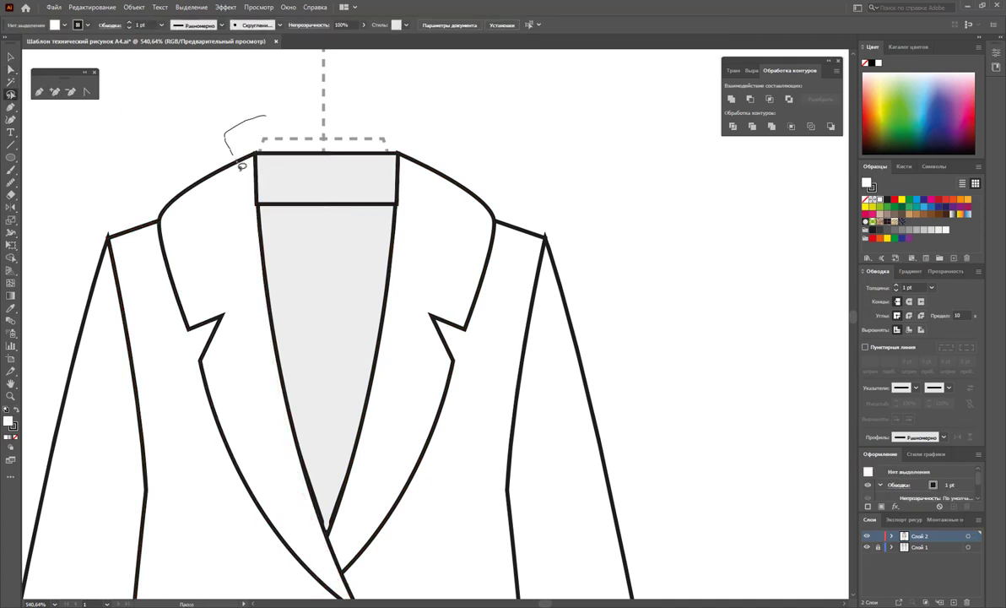
drag(319, 132, 271, 124)
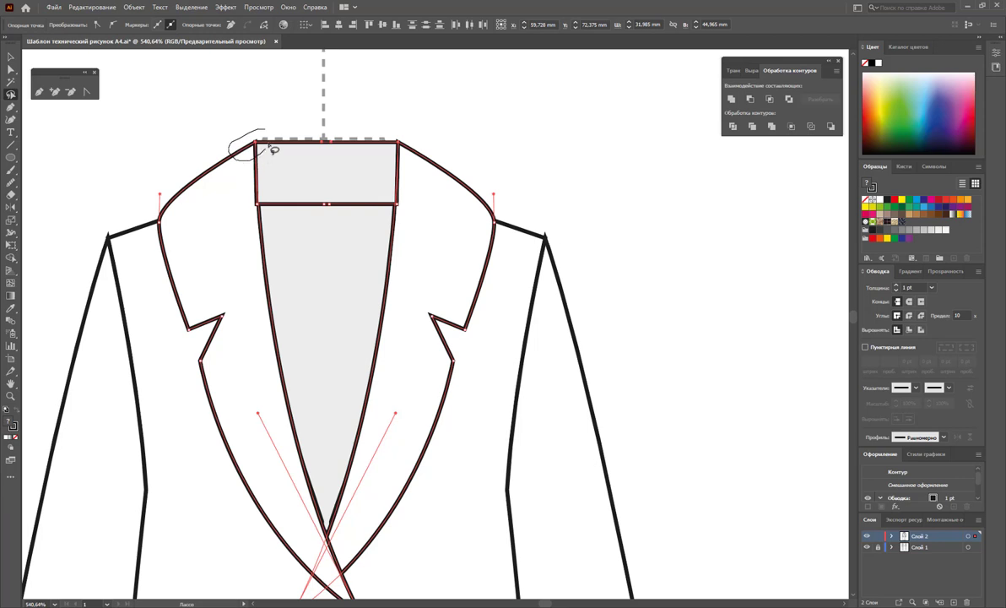
drag(273, 150, 265, 135)
drag(390, 151, 415, 139)
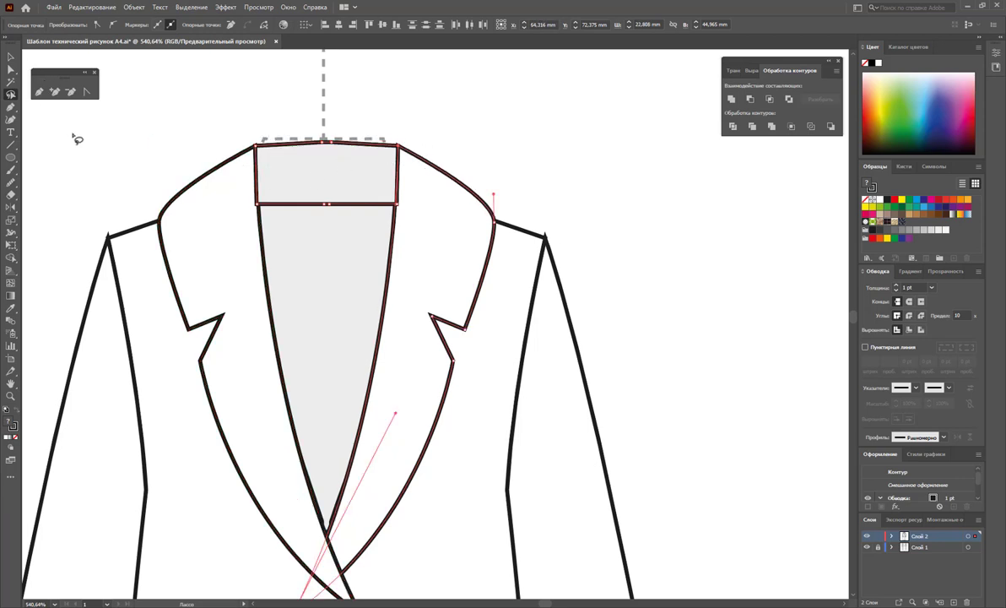
Send the grey neckline triangle behind the lapels.
click(10, 57)
click(348, 112)
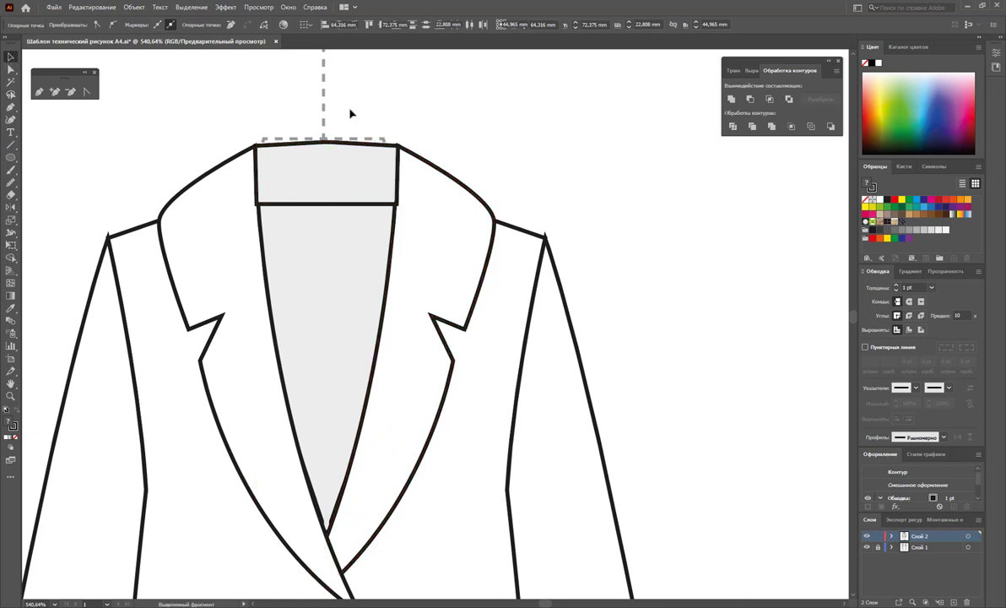
right_click(317, 231)
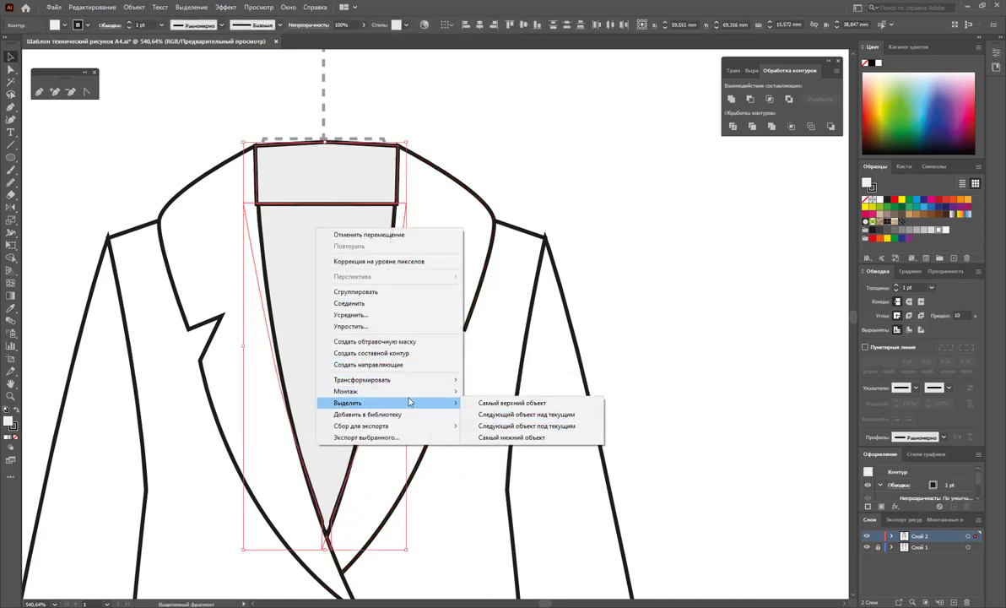
mouse_move(346, 391)
click(486, 425)
click(685, 312)
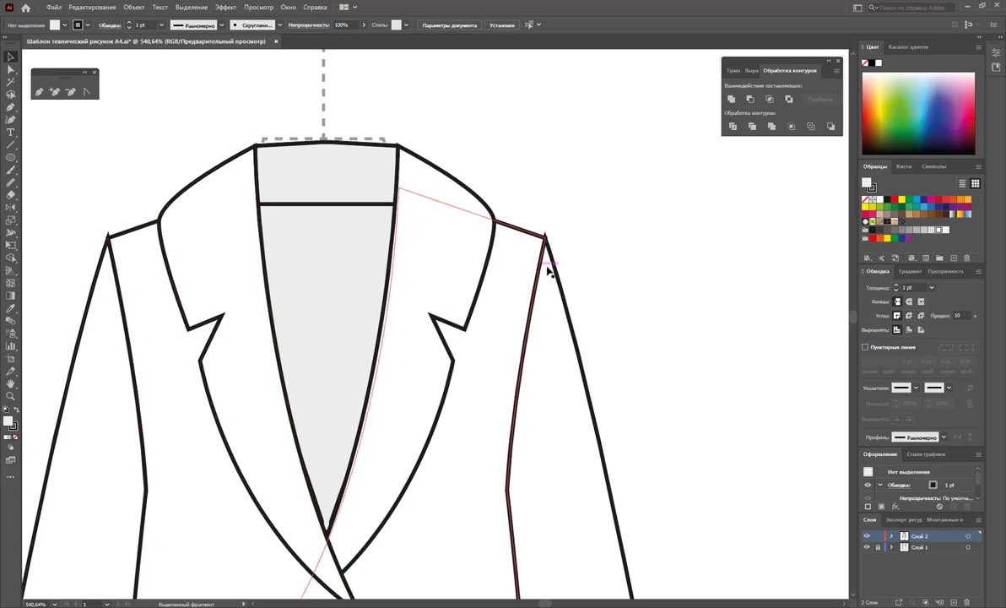
Zoom out and draw two short seam lines at the left and right lapel notches.
key(z)
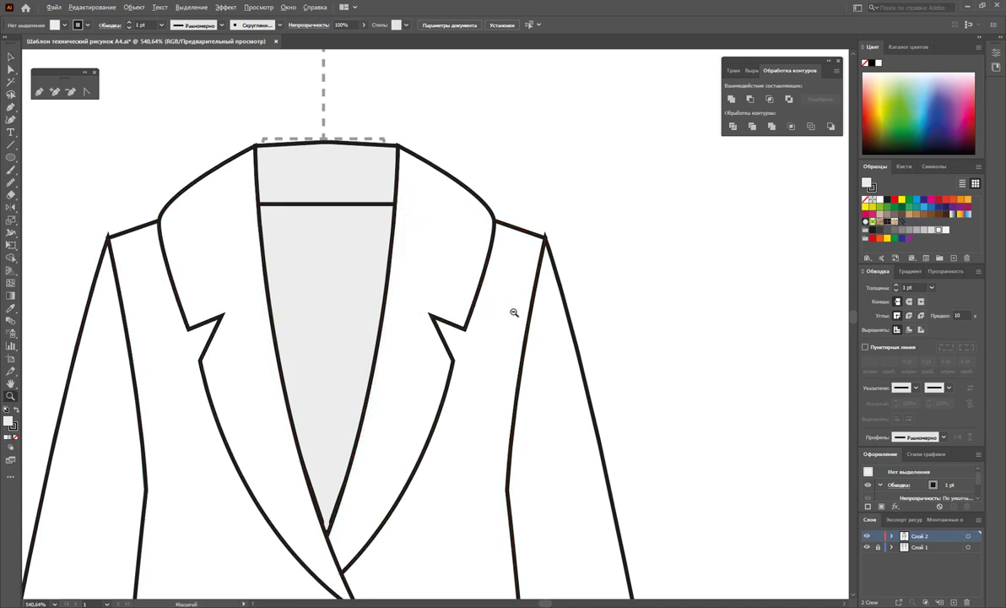
alt+click(355, 370)
alt+click(484, 390)
scroll(464, 287, down, 3)
scroll(161, 238, down, 1)
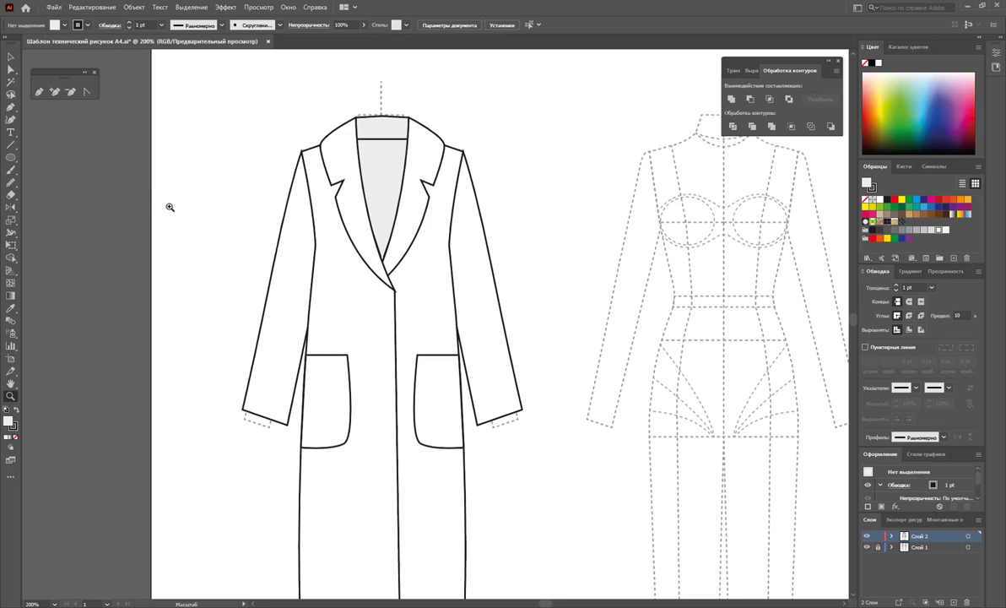
scroll(161, 238, down, 1)
click(11, 56)
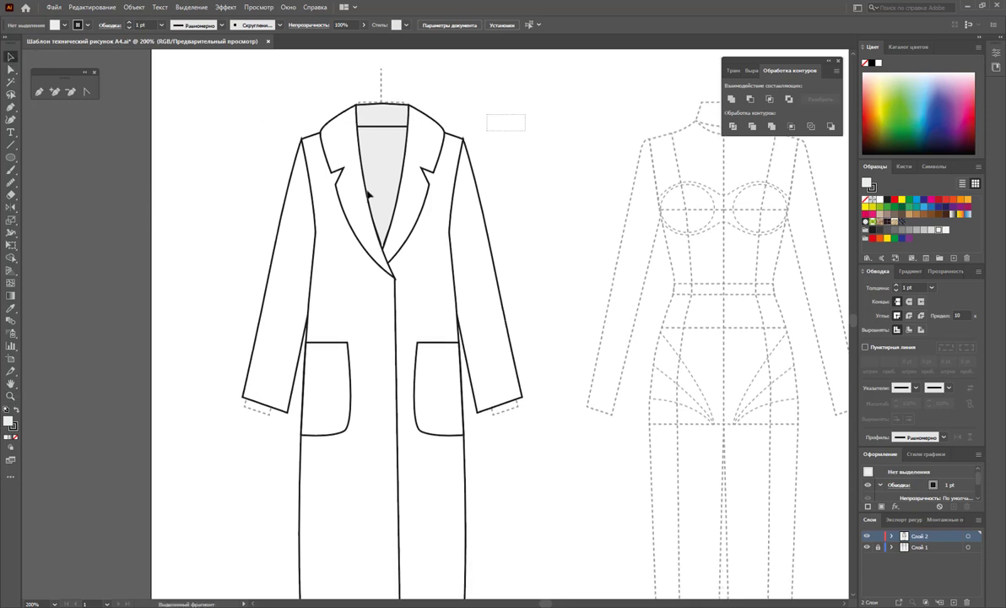
drag(490, 110, 245, 540)
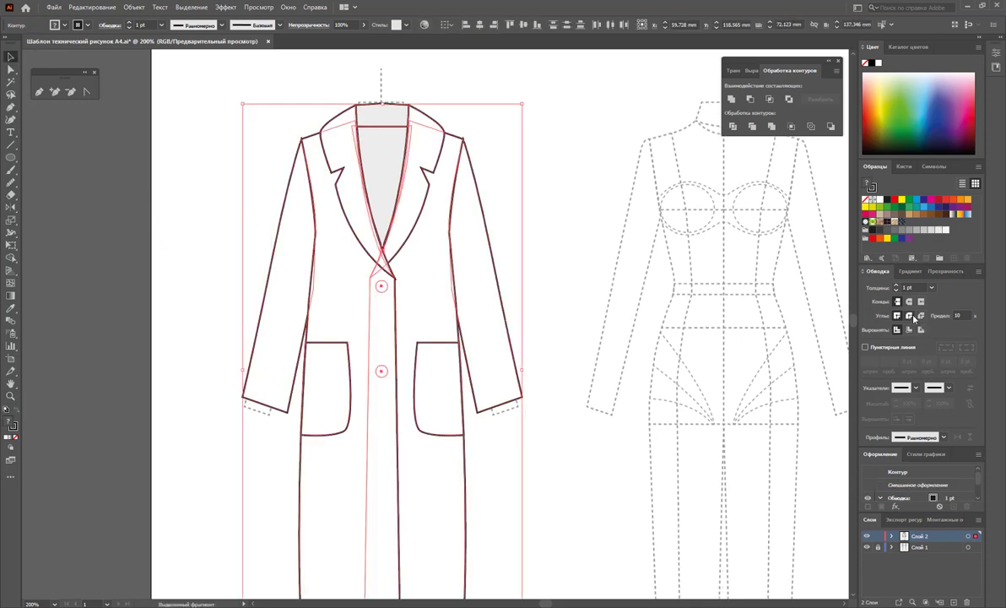
click(566, 225)
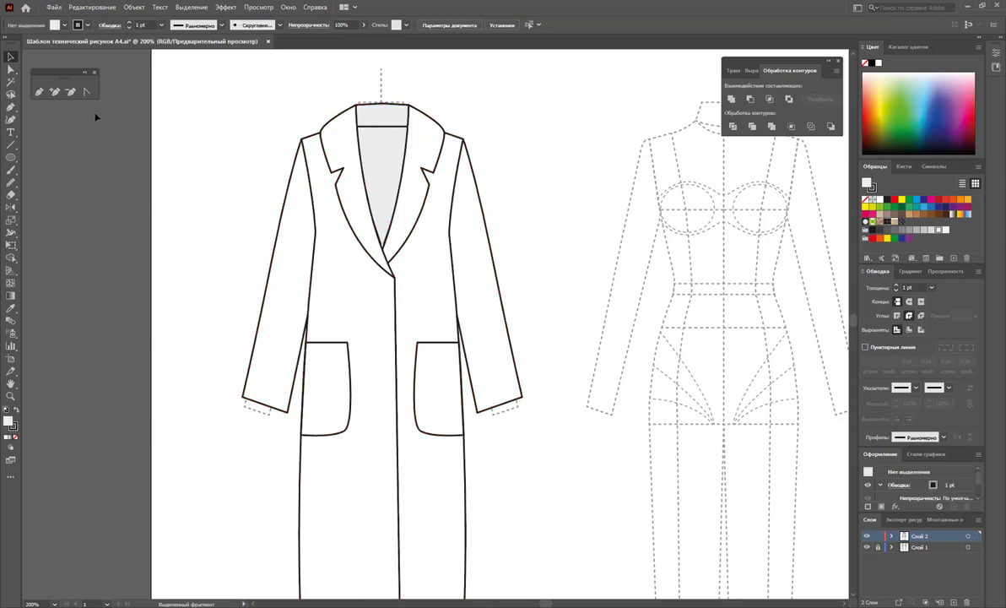
click(11, 143)
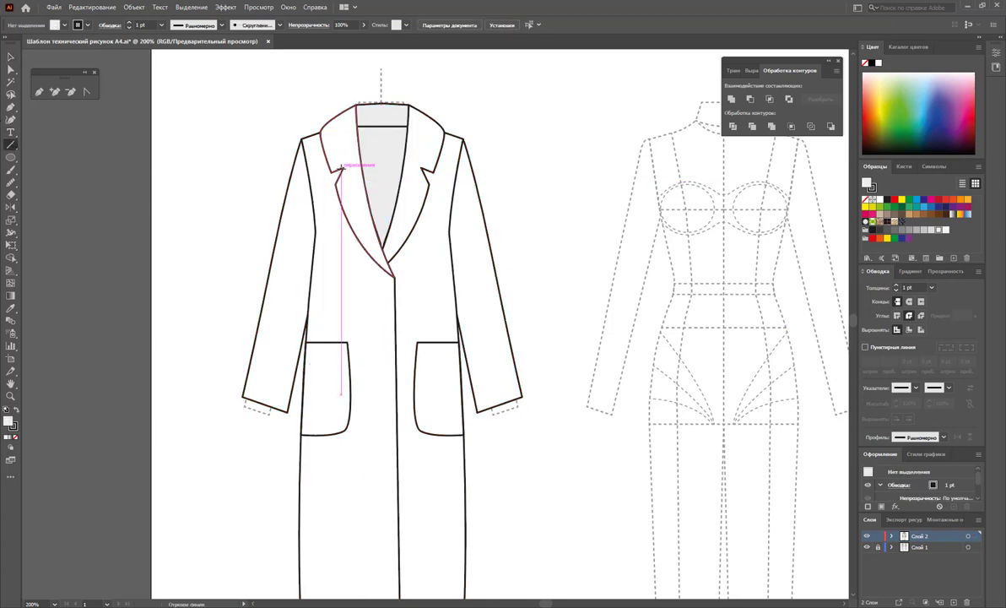
drag(342, 166, 361, 159)
drag(422, 166, 402, 159)
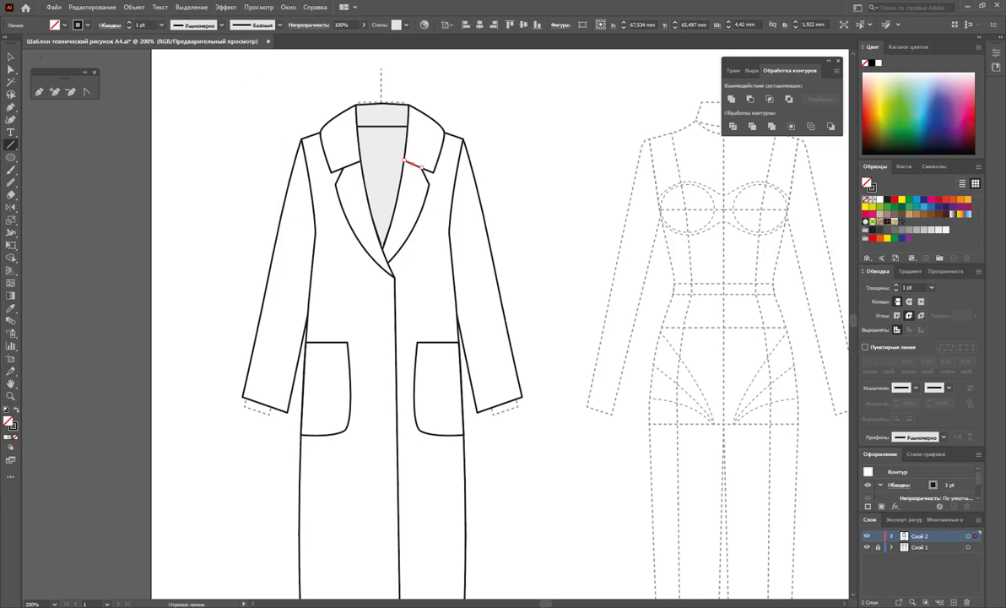
click(11, 57)
click(523, 161)
Bring the vertical button strip in front of the coat body so both buttons show.
scroll(523, 161, down, 2)
scroll(546, 156, down, 1)
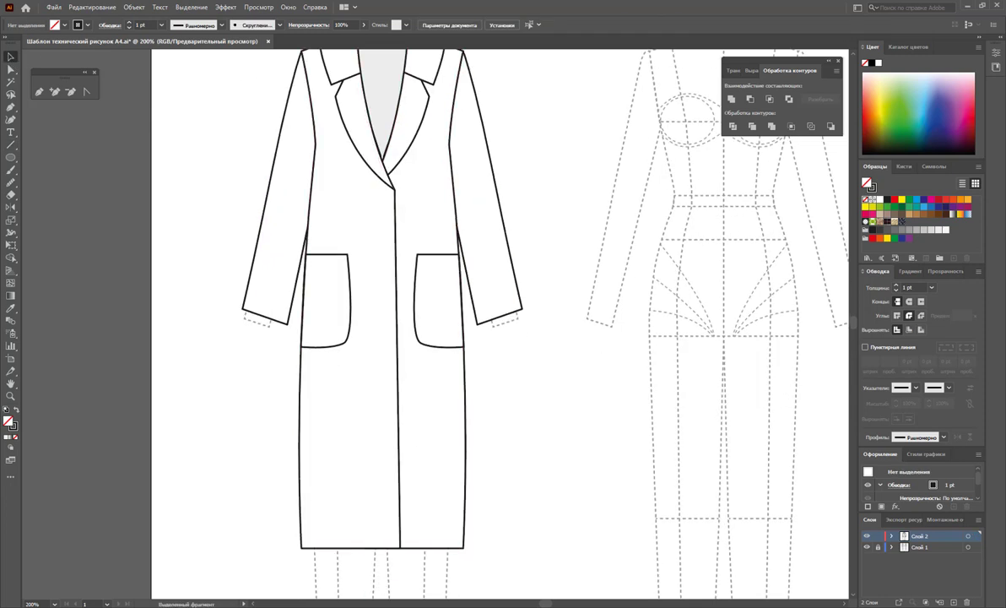
click(369, 211)
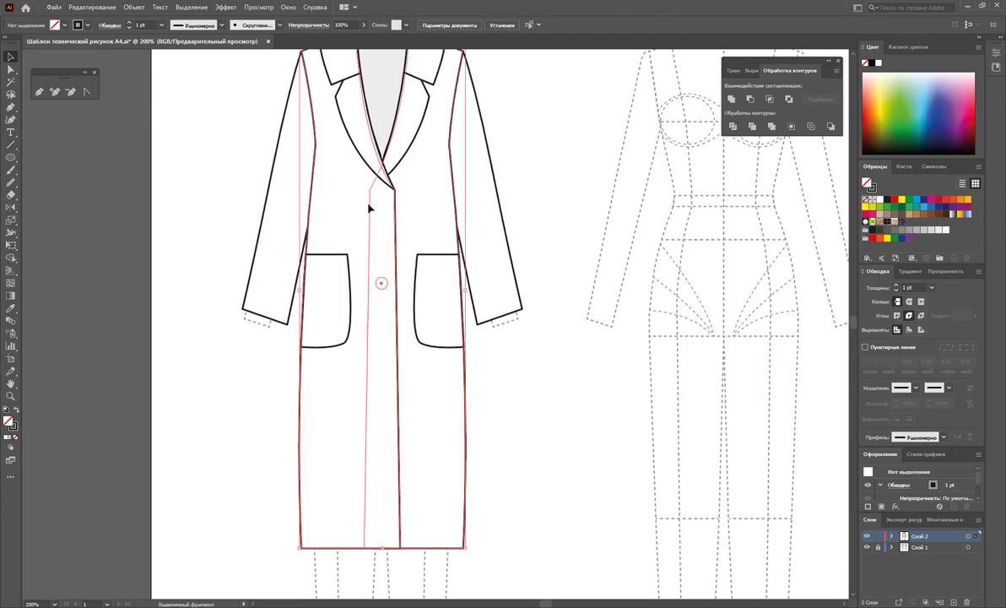
click(400, 568)
drag(375, 191, 375, 184)
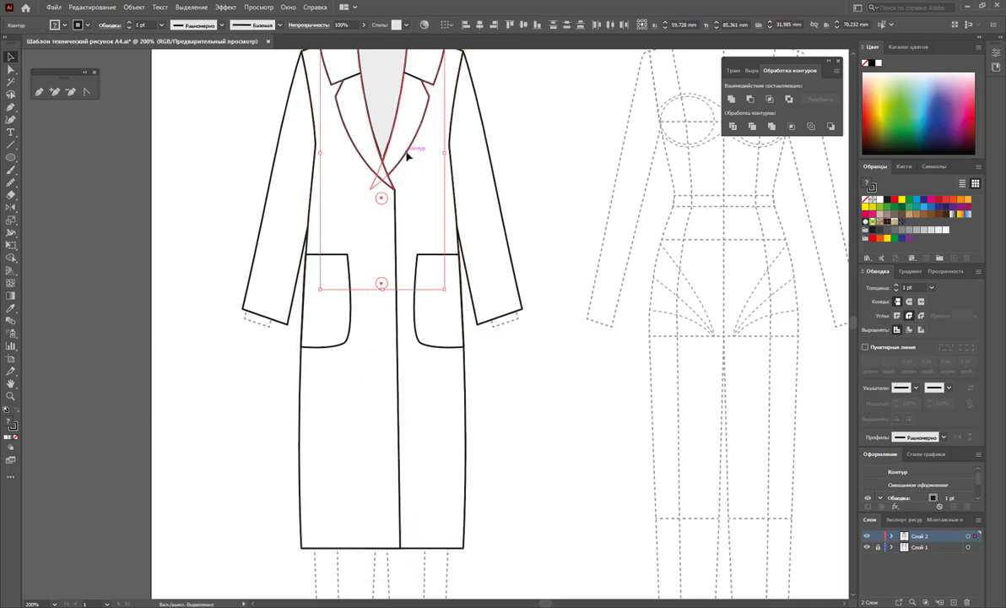
click(358, 180)
click(386, 213)
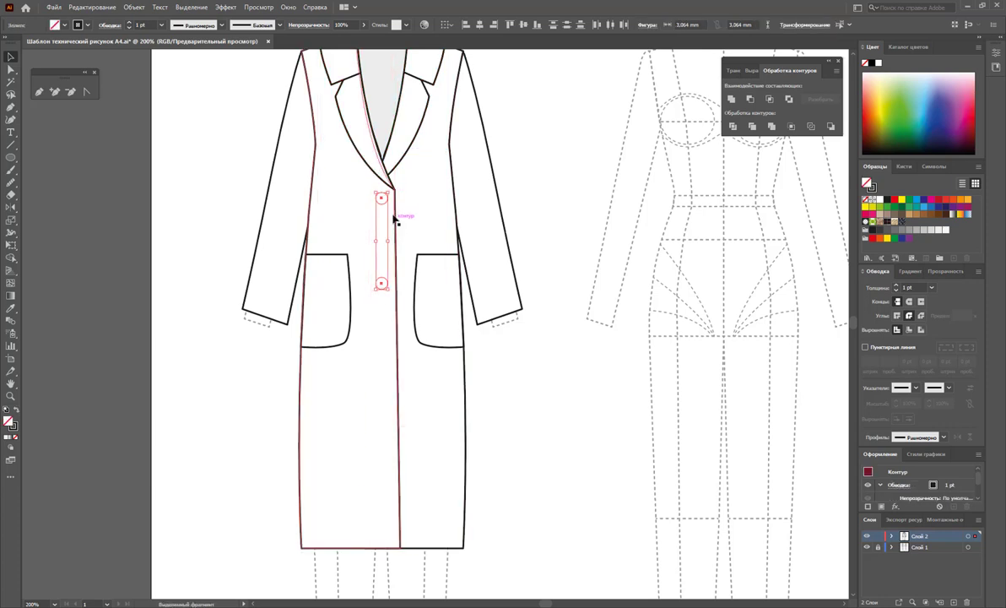
right_click(388, 212)
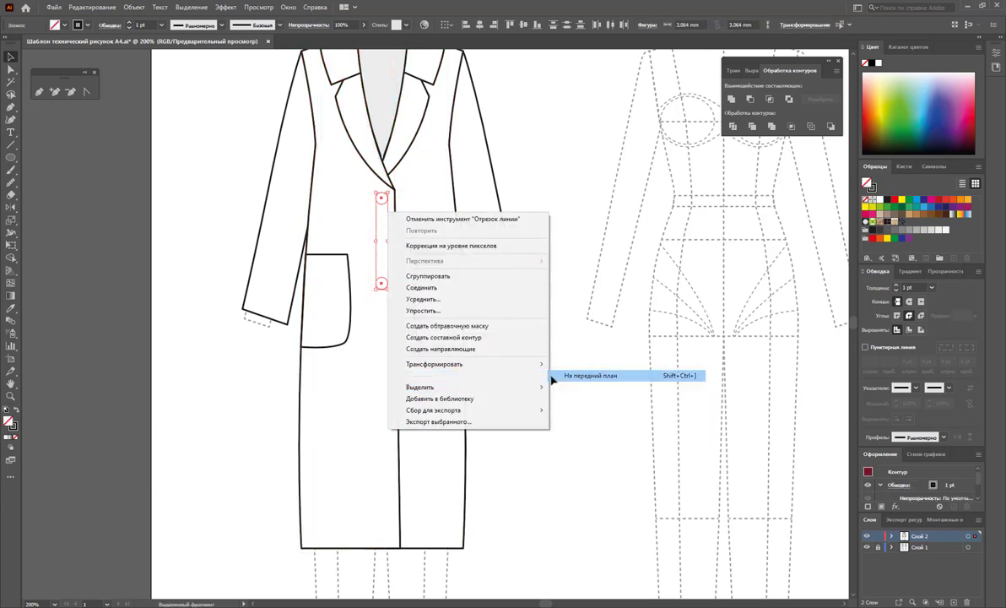
click(591, 375)
click(550, 389)
scroll(549, 389, up, 3)
Nudge the front panel's right edge slightly right and undo an accidental left-panel change.
scroll(549, 389, up, 1)
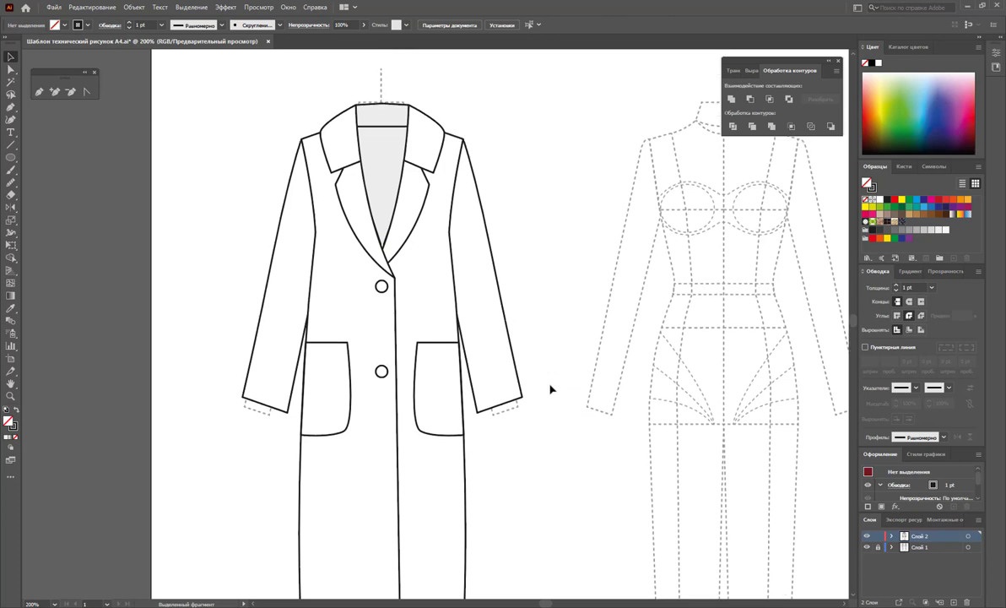
scroll(550, 389, down, 3)
click(12, 71)
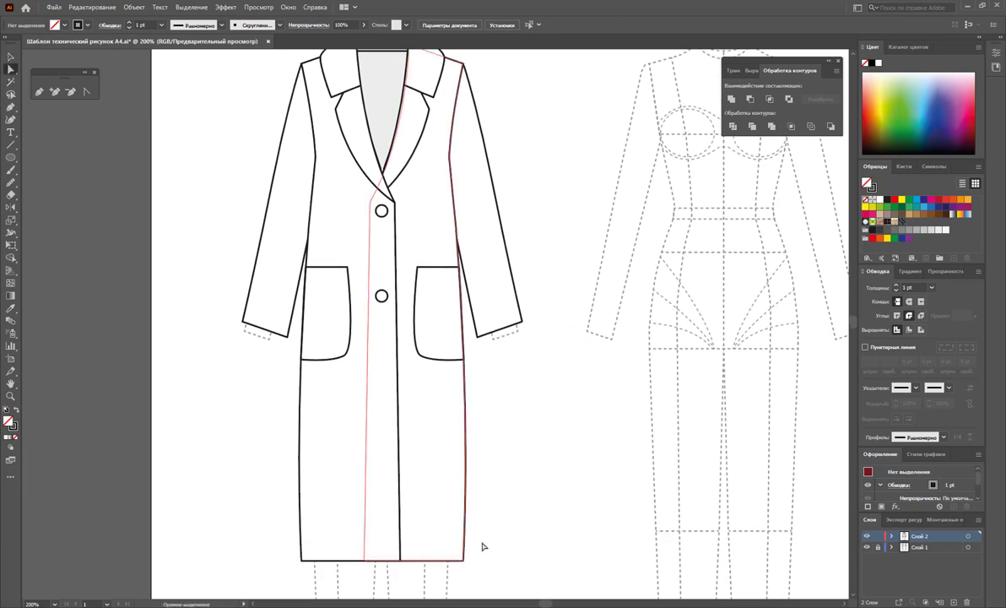
click(455, 548)
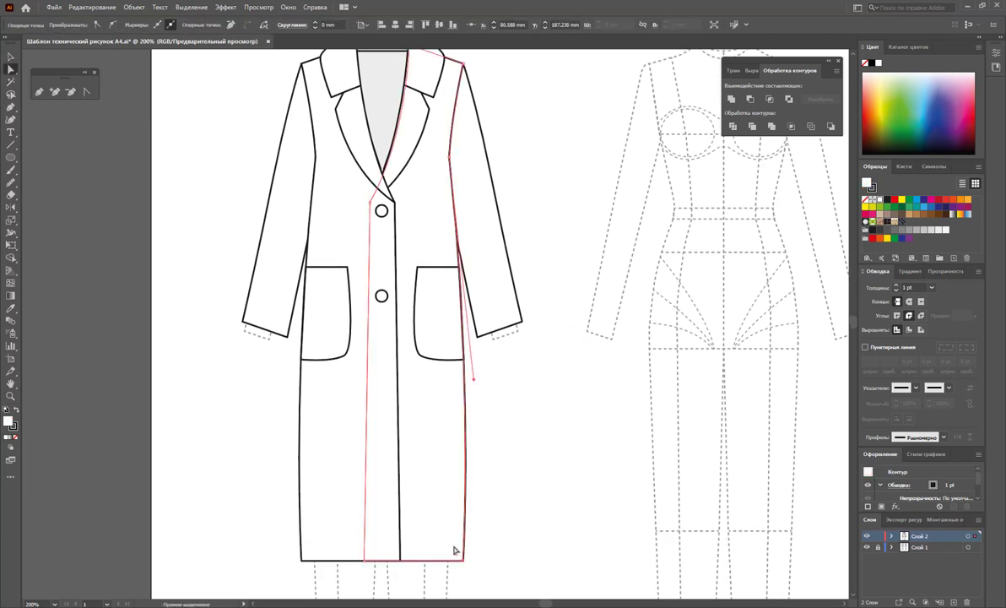
key(Right)
key(Right)
key(Right)
key(Right)
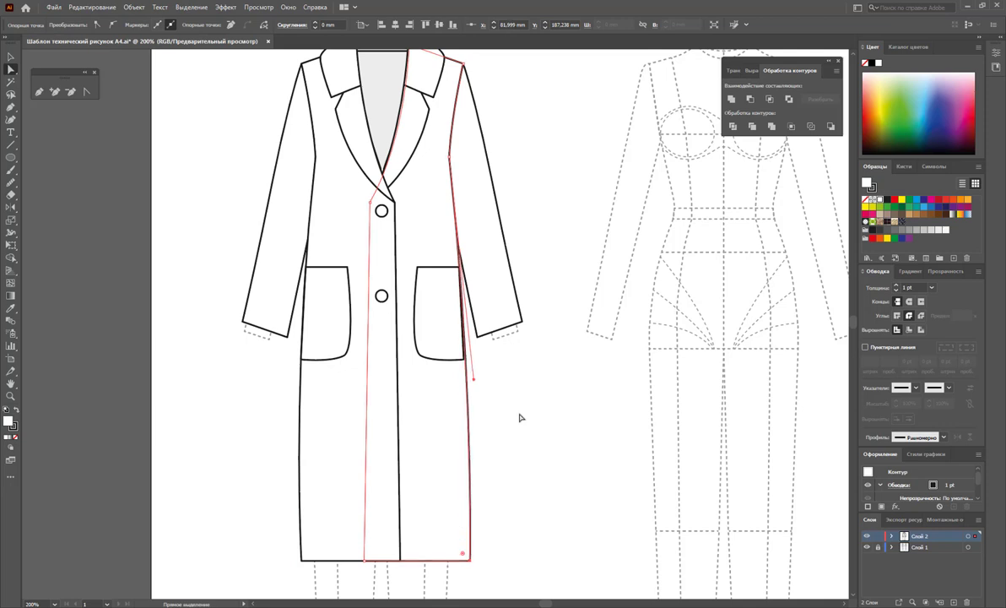
click(465, 360)
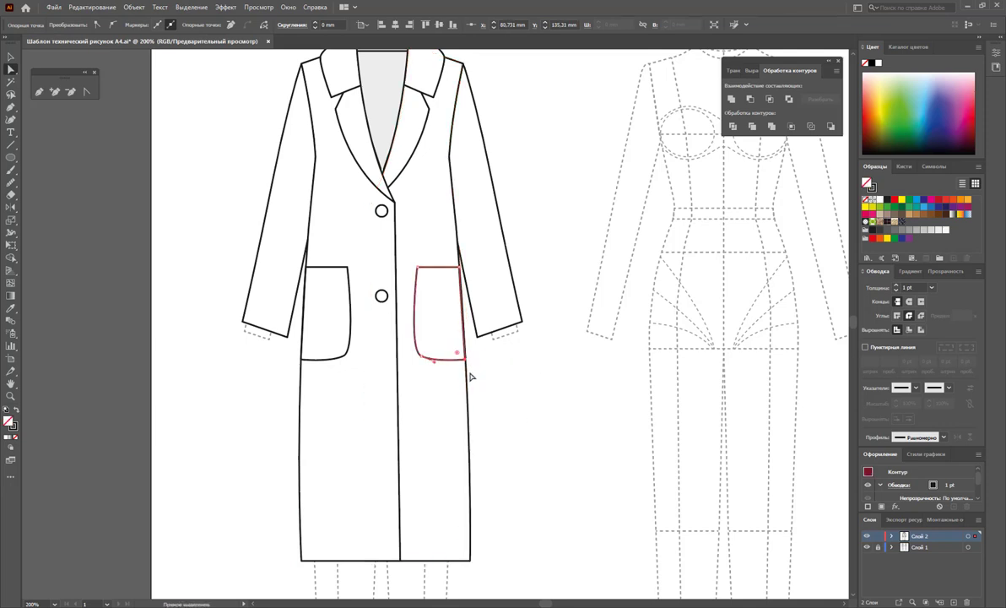
click(285, 548)
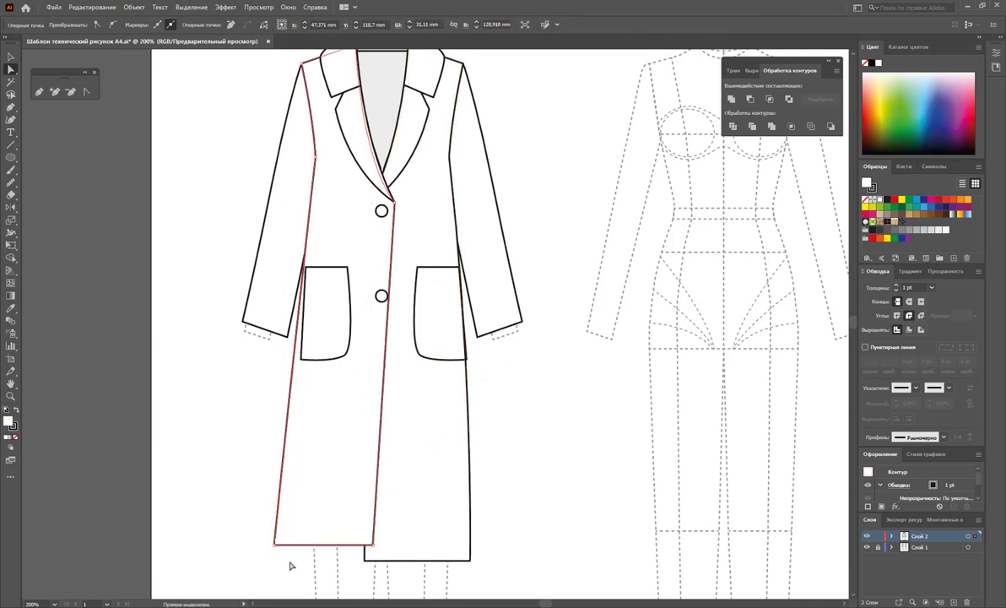
key(ctrl+z)
key(ctrl+z)
key(ctrl+z)
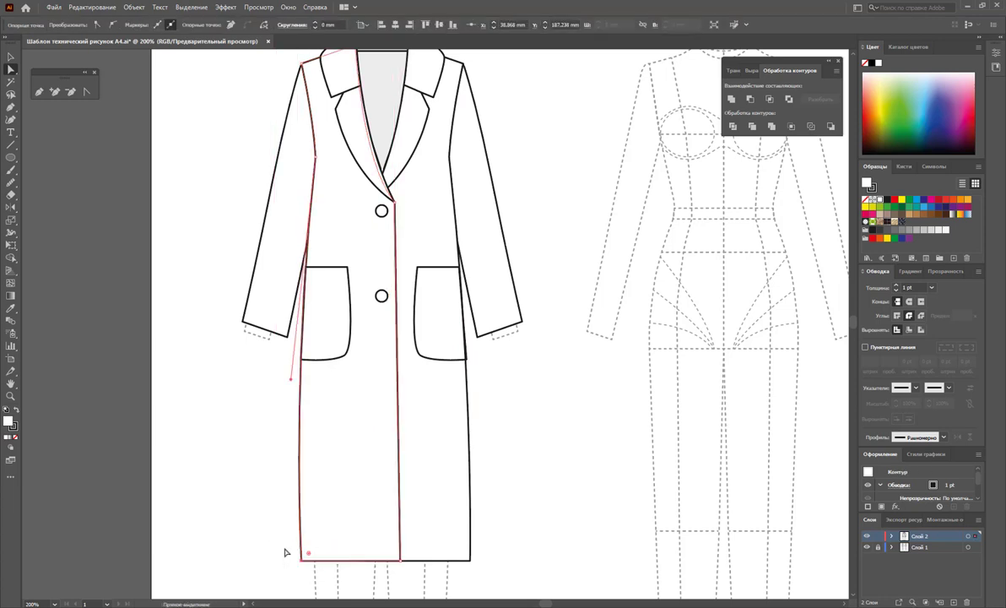
key(ctrl+z)
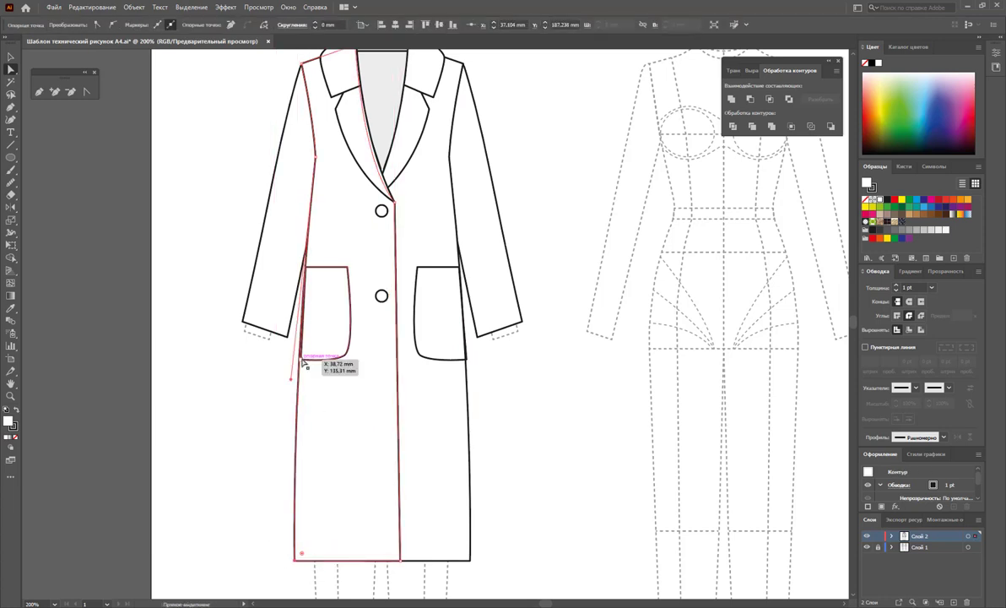
Move the left pocket's bottom-left corner slightly outward to even the hem.
click(304, 361)
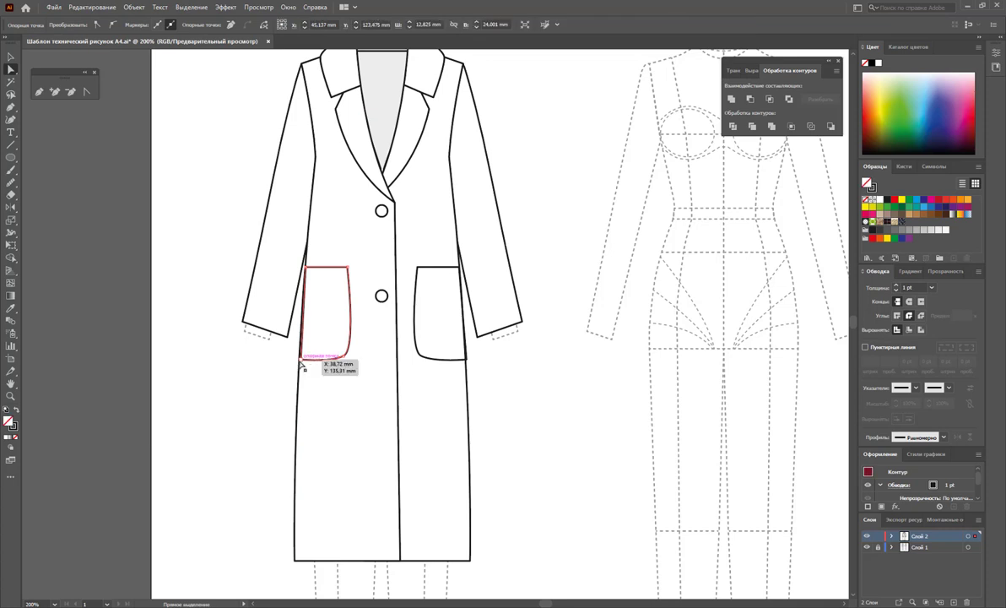
drag(302, 363, 297, 360)
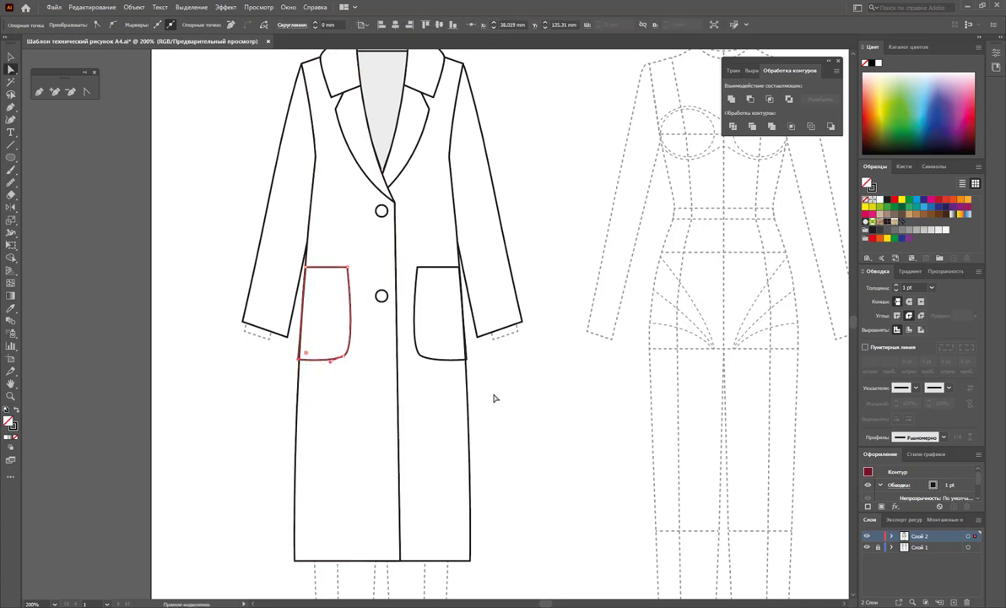
click(523, 408)
scroll(550, 414, down, 1)
scroll(549, 414, up, 3)
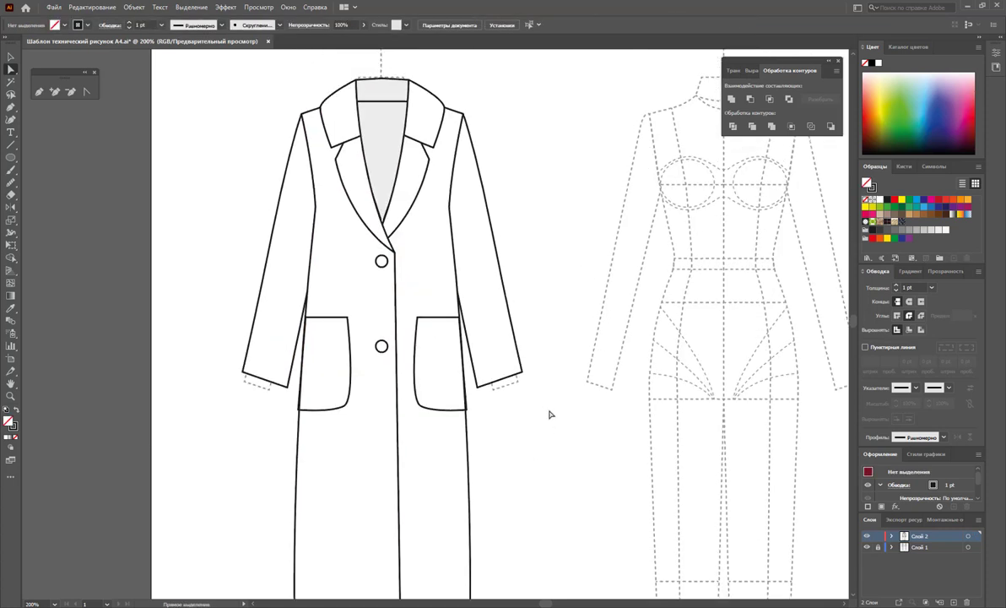
scroll(549, 414, down, 2)
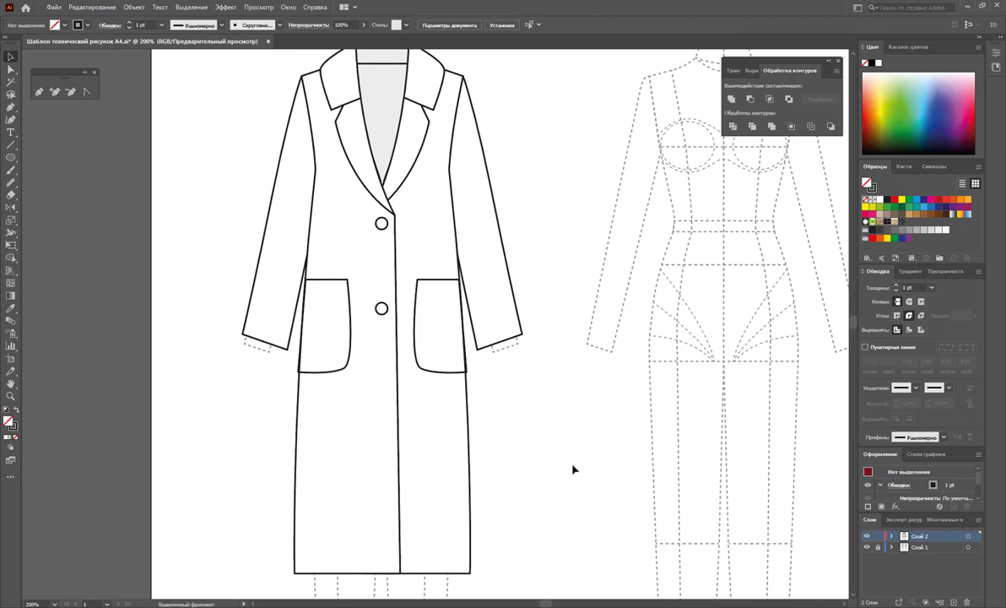
Zoom out and Alt-drag a copy of the whole front coat onto the right-hand figure.
key(z)
alt+click(579, 341)
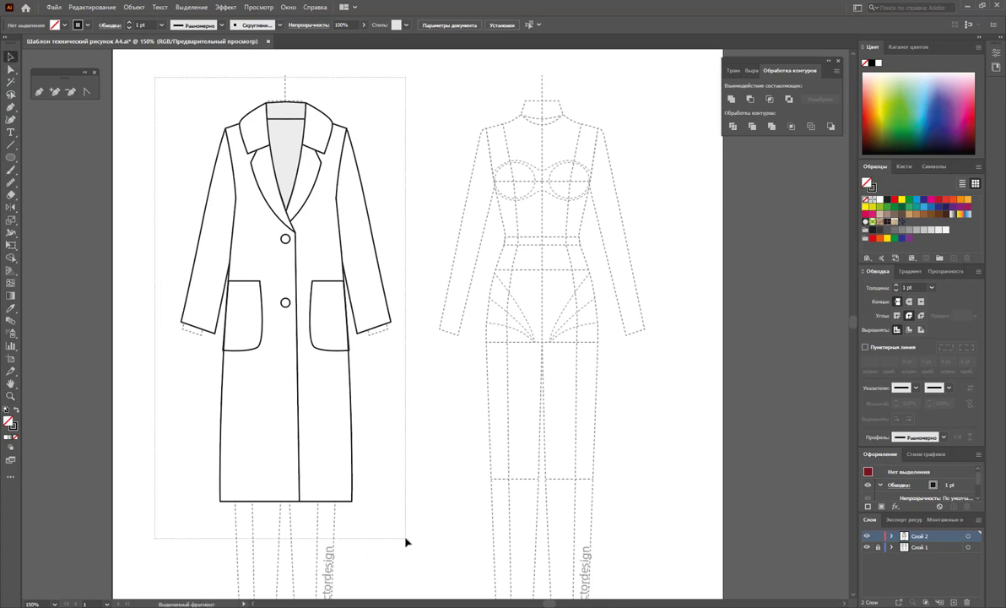
drag(164, 95, 406, 539)
drag(283, 362, 556, 393)
click(692, 404)
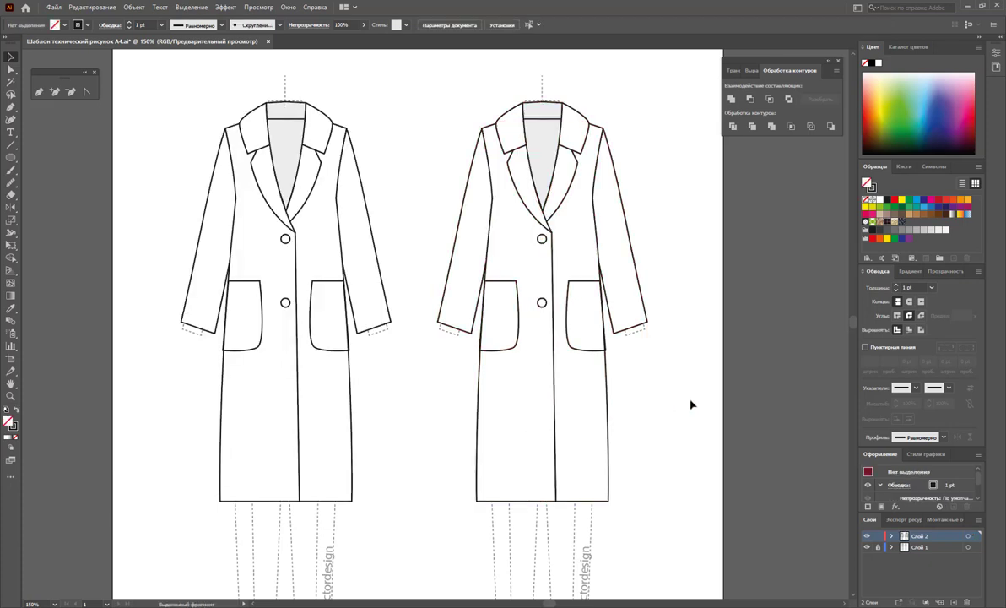
Delete the copy's two pockets, both lapel pieces and both buttons.
click(578, 348)
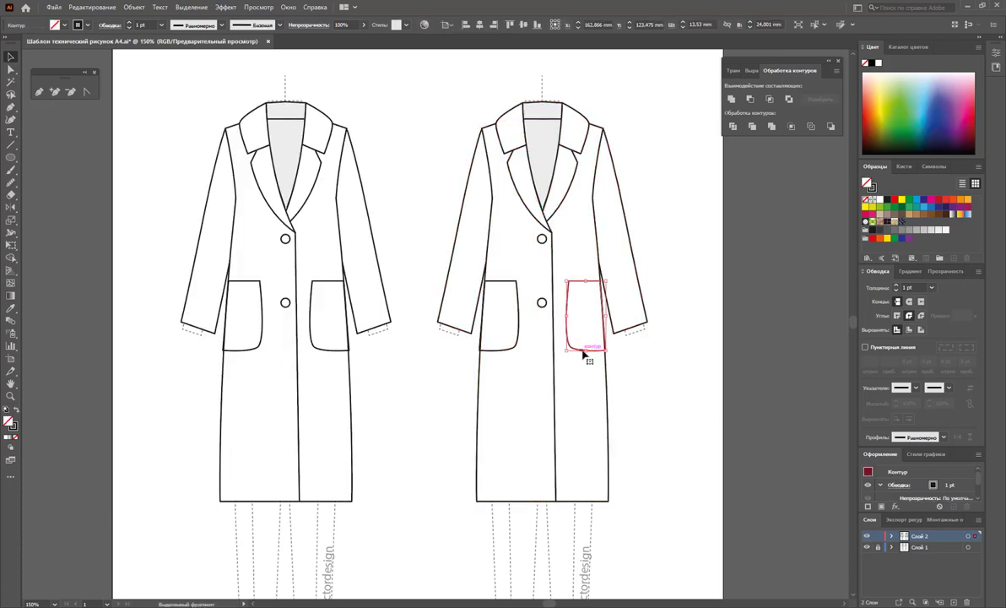
key(Delete)
click(527, 353)
key(Delete)
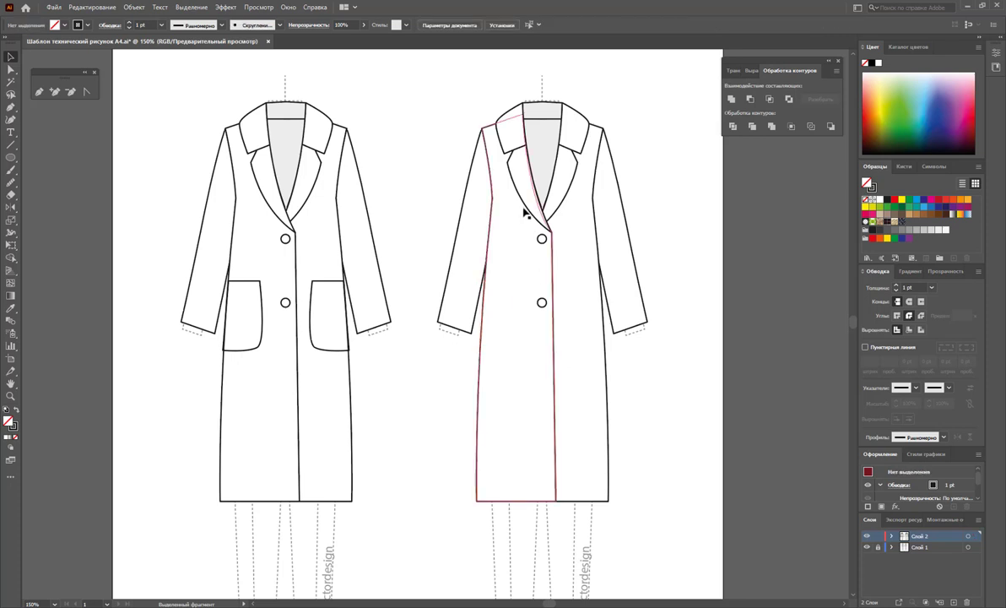
click(527, 211)
key(Delete)
click(553, 211)
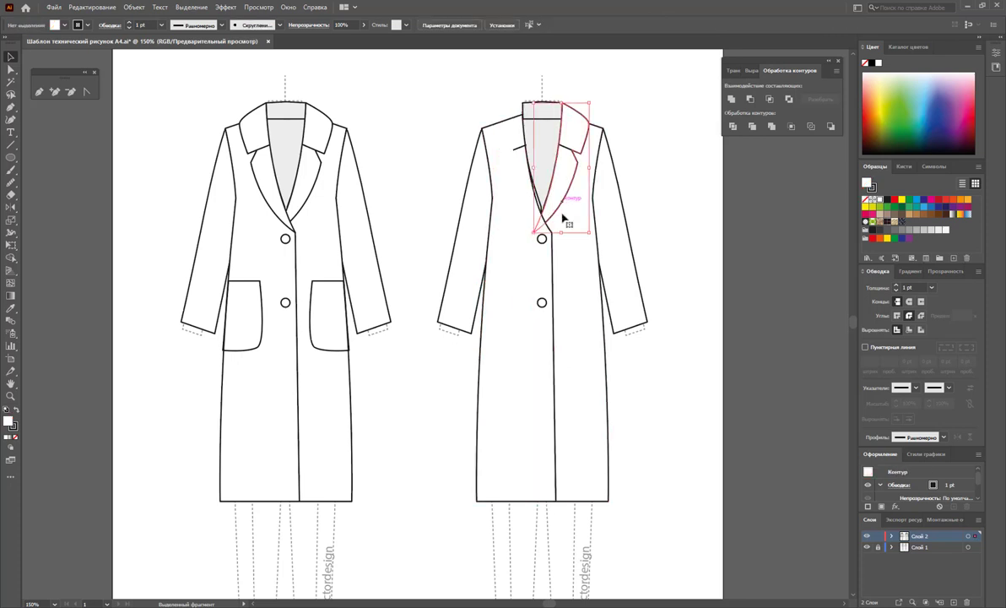
key(Delete)
click(541, 240)
key(Delete)
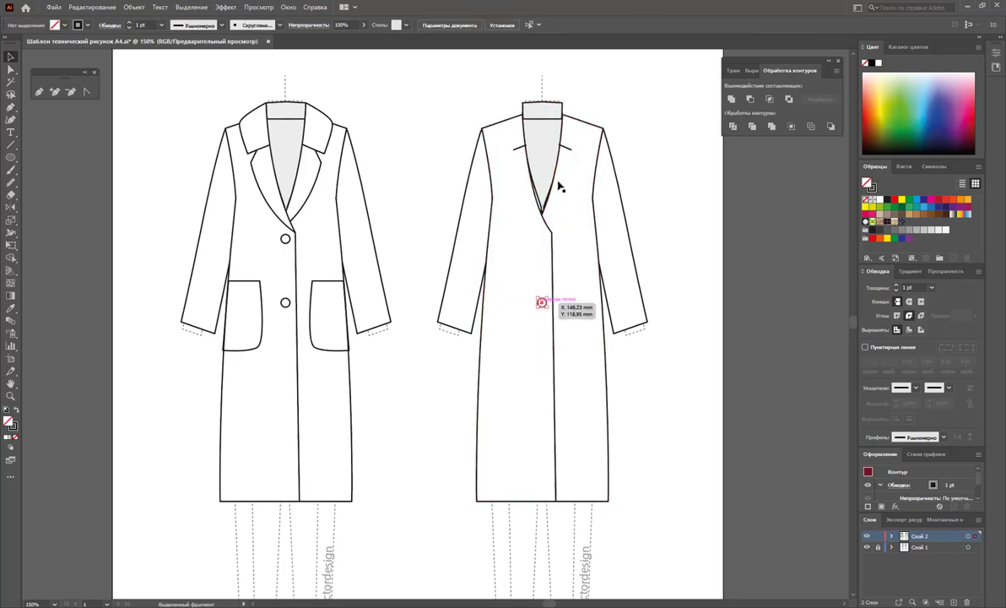
key(Delete)
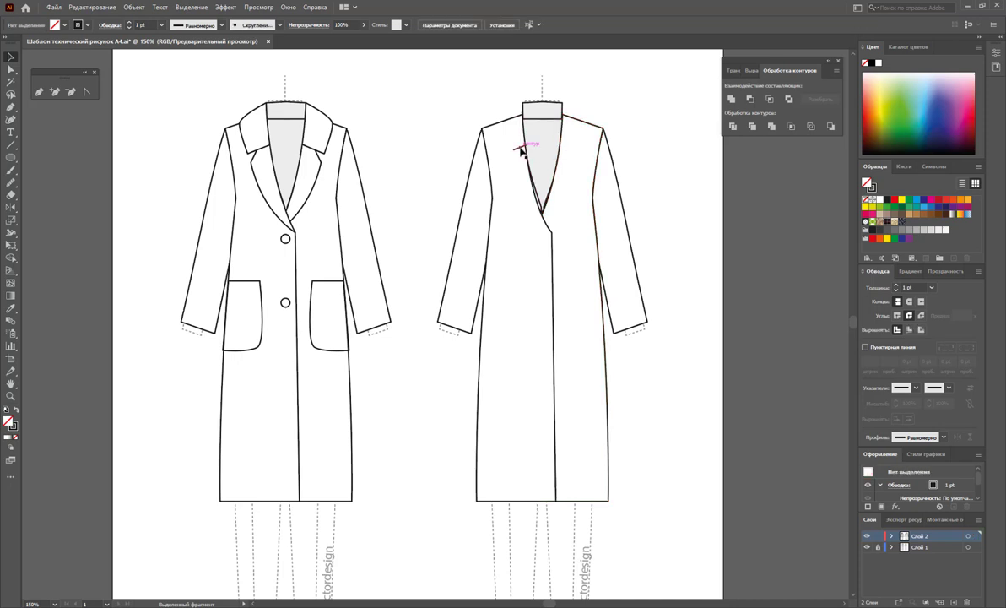
Merge the front panels and lapel into one body shape with Pathfinder Unite.
click(542, 213)
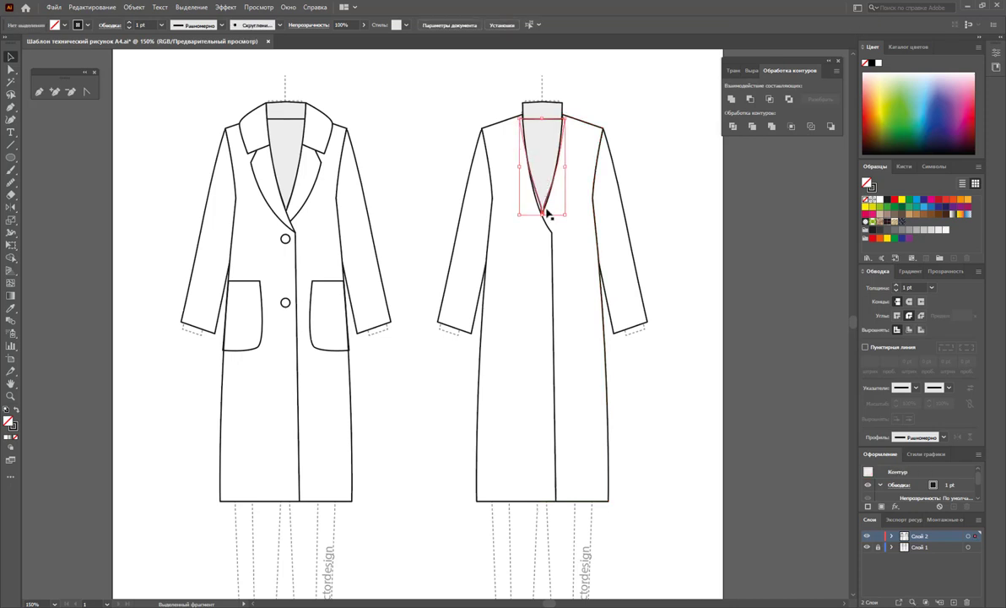
click(580, 108)
click(588, 163)
shift+click(507, 164)
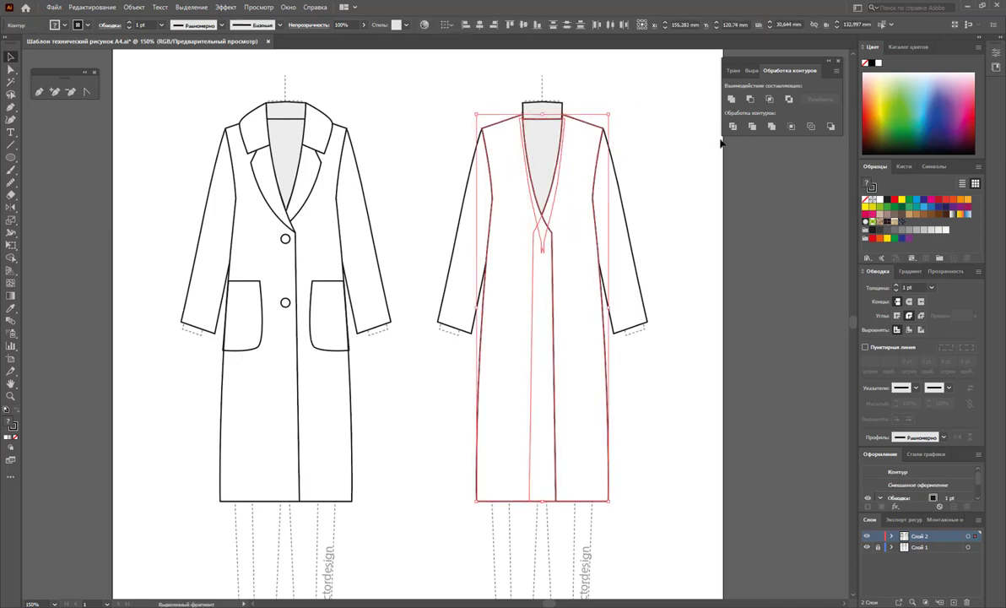
click(732, 100)
click(661, 169)
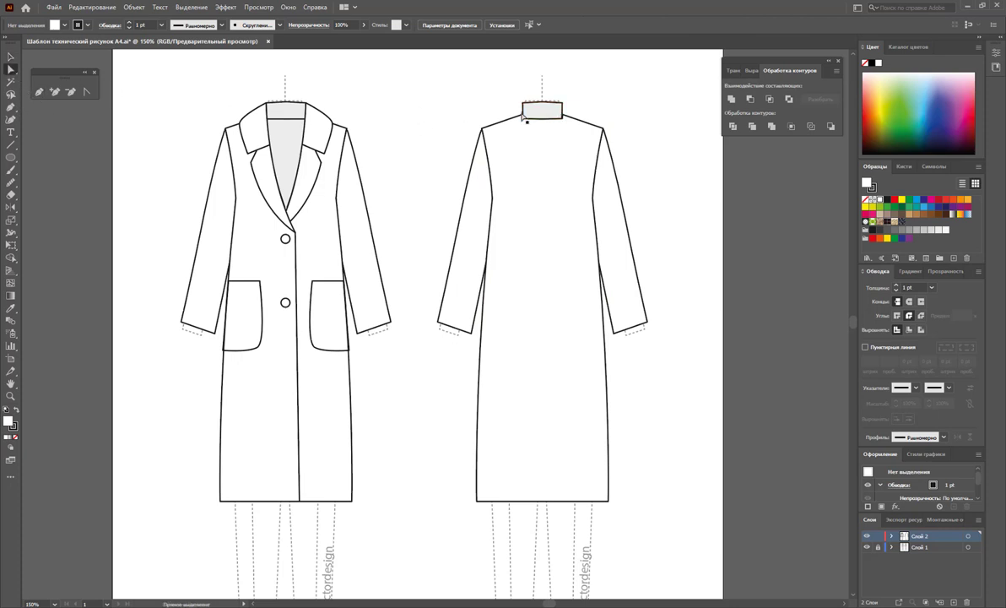
Drag the collar's lower-left anchor outward so the collar flares.
click(523, 116)
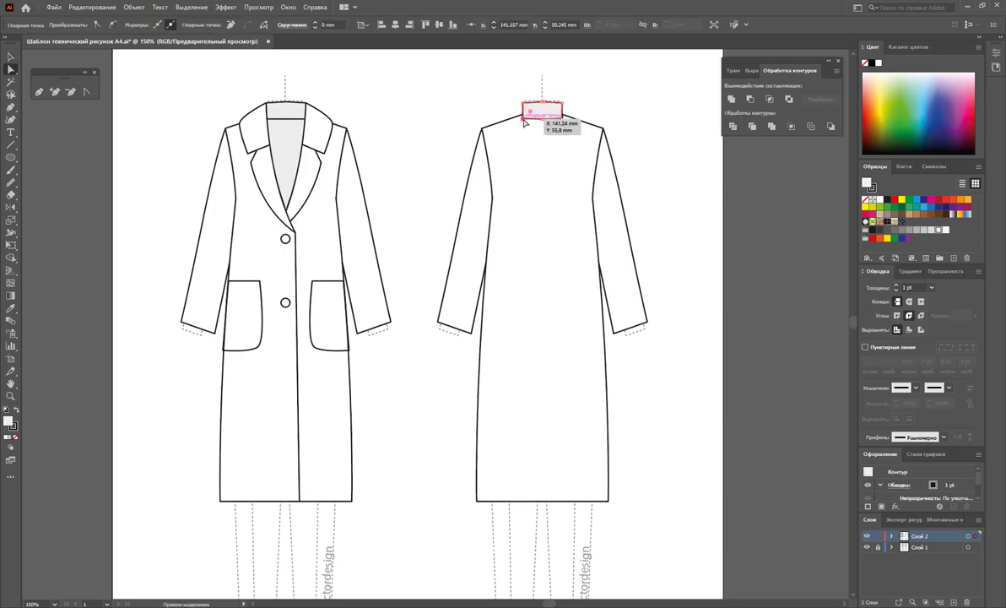
mouse_move(524, 118)
mouse_down()
mouse_move(513, 118)
mouse_move(571, 117)
mouse_up()
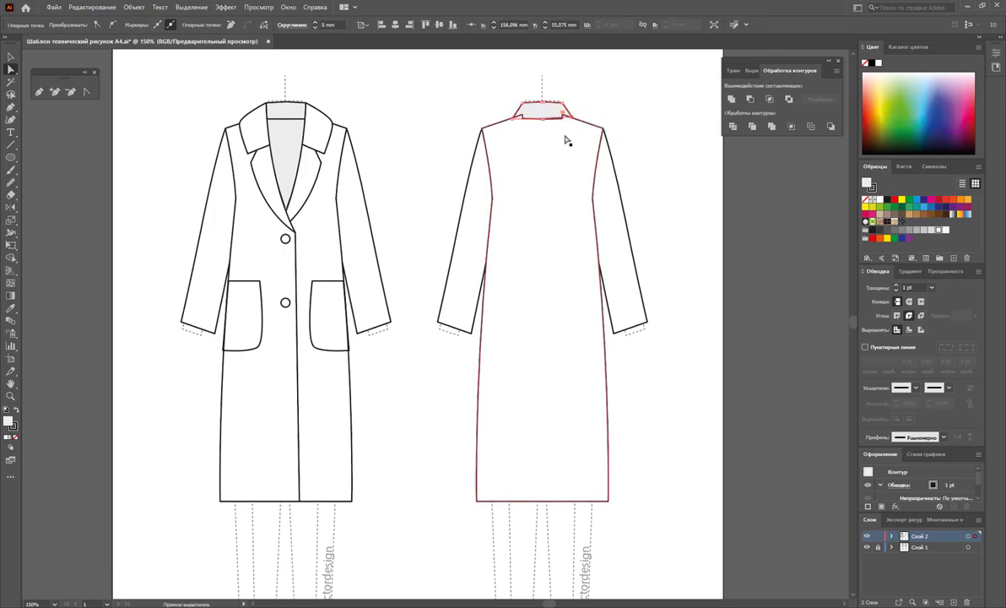
click(540, 111)
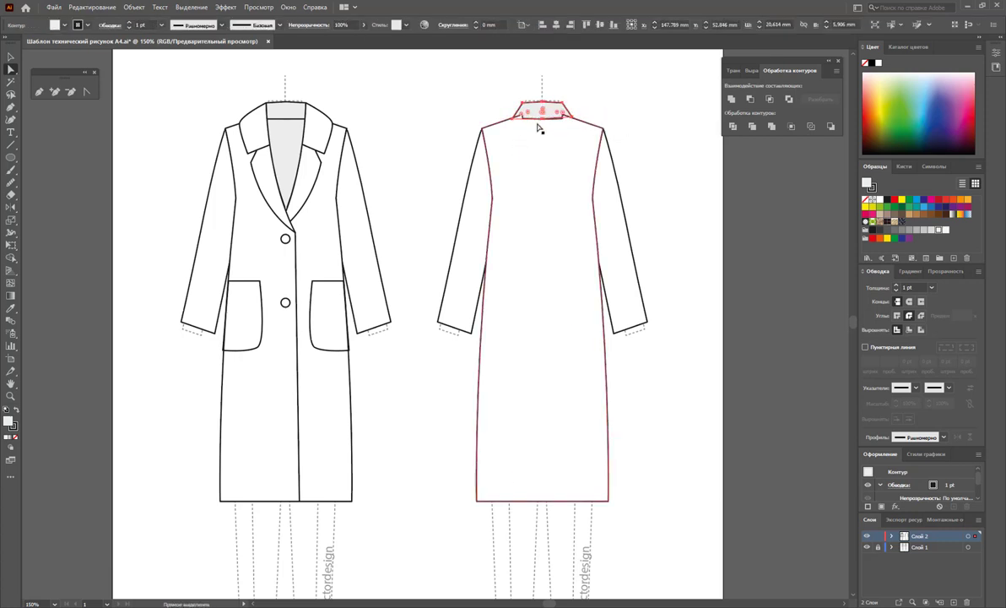
click(11, 396)
Delete the left, middle and right notch anchors to straighten the body's neckline.
click(578, 161)
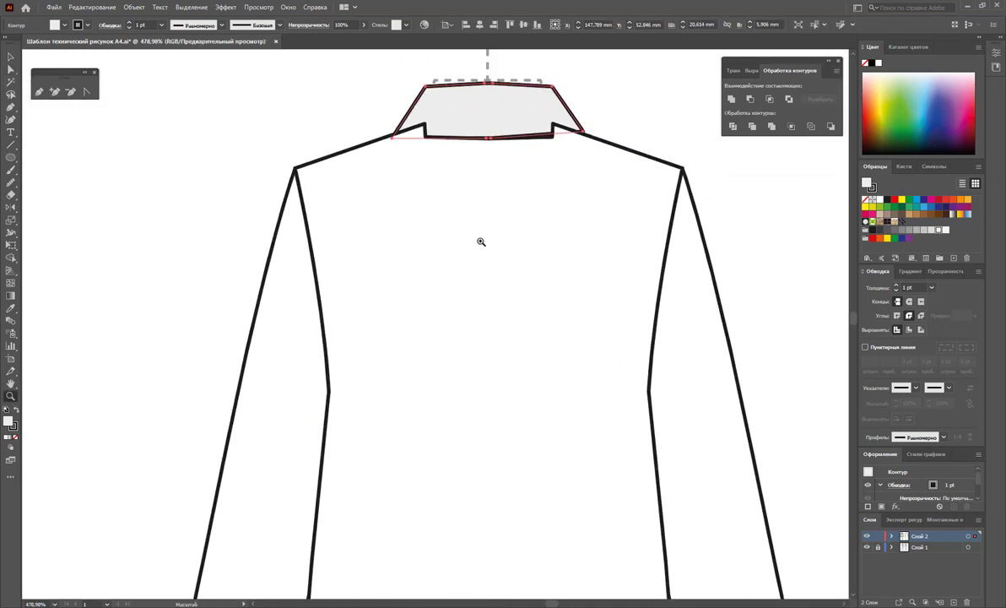
click(514, 254)
scroll(548, 325, up, 2)
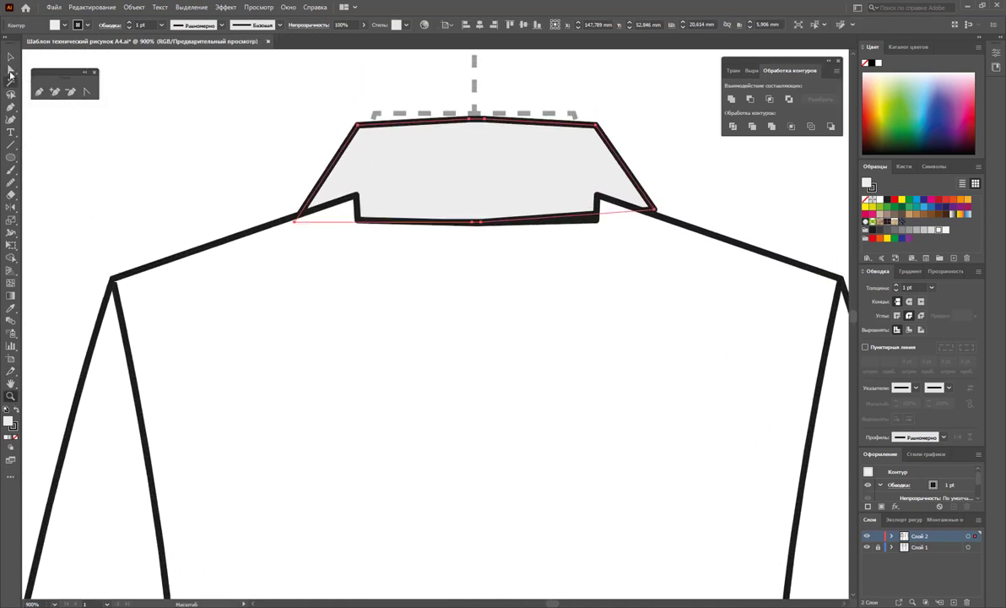
click(11, 71)
click(353, 197)
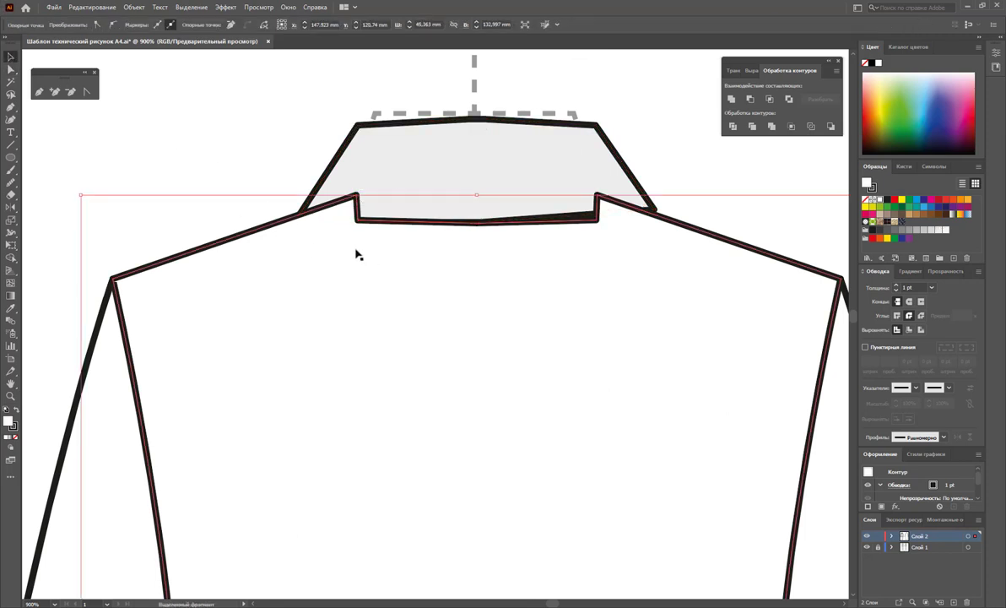
click(71, 93)
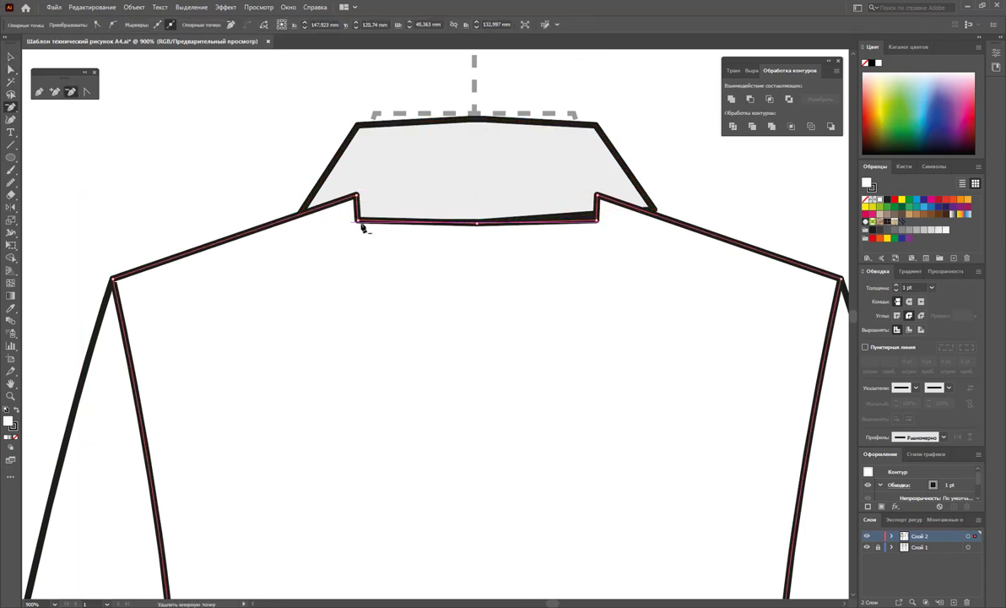
click(356, 220)
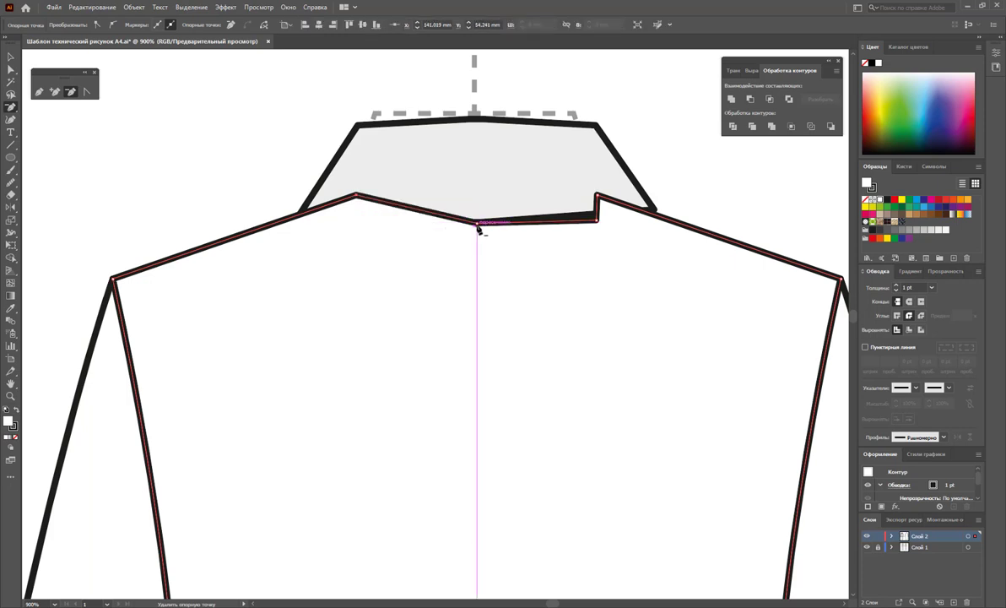
click(476, 224)
click(597, 221)
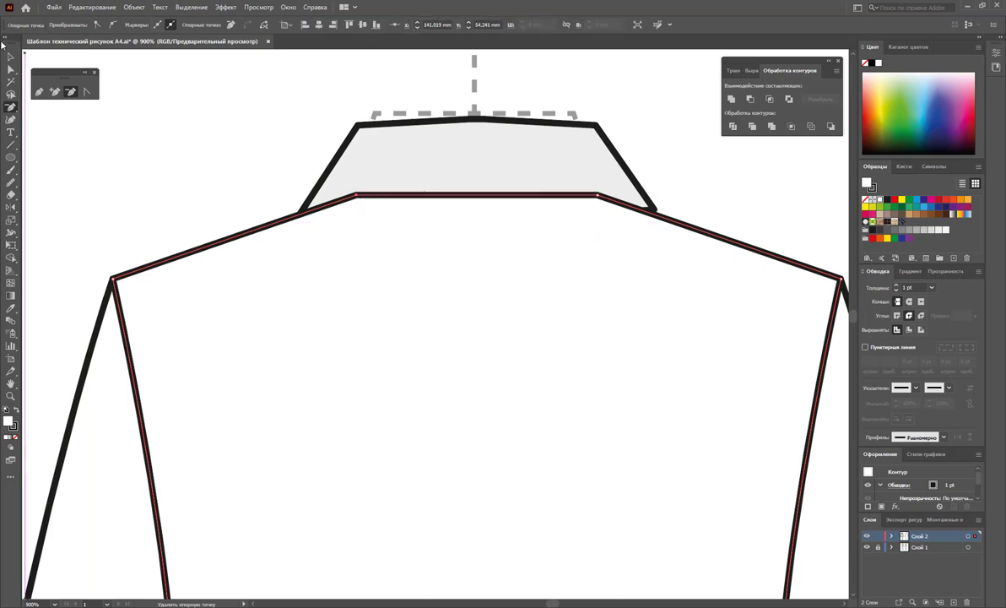
Bring the collar in front of the body and move its corners onto the shoulder line.
click(14, 59)
click(456, 154)
right_click(454, 152)
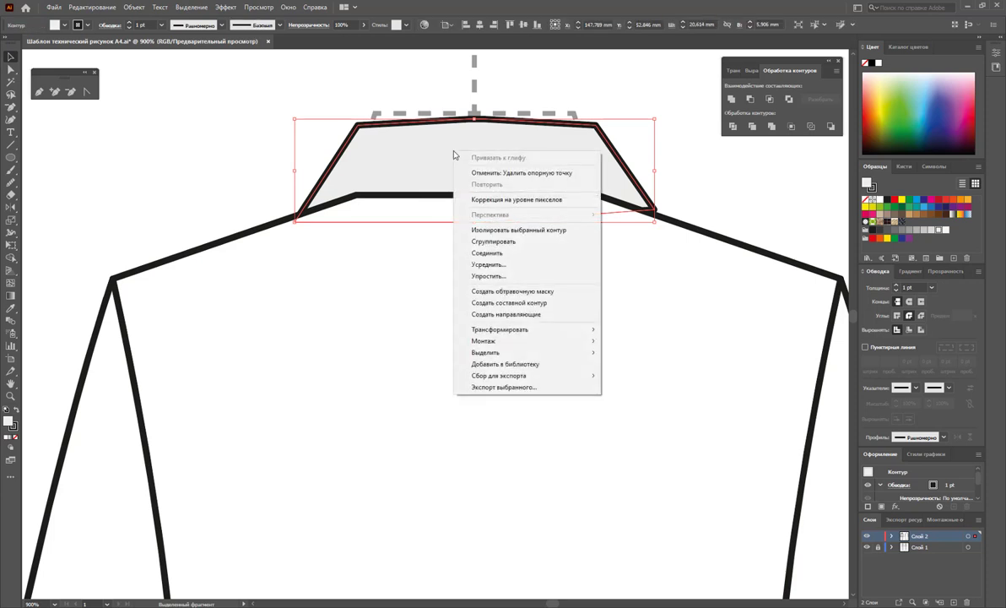
mouse_move(523, 340)
click(641, 341)
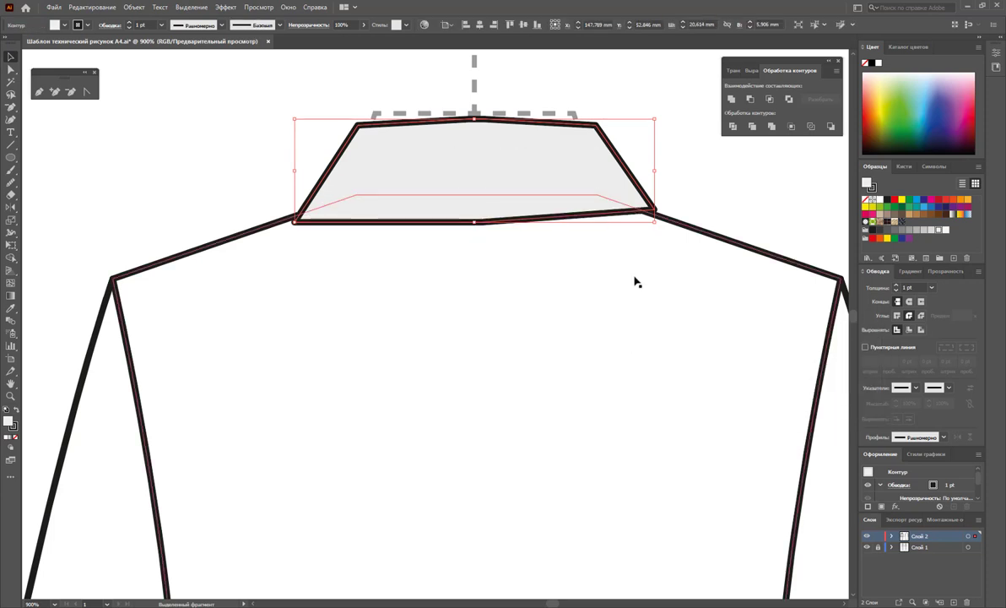
click(11, 69)
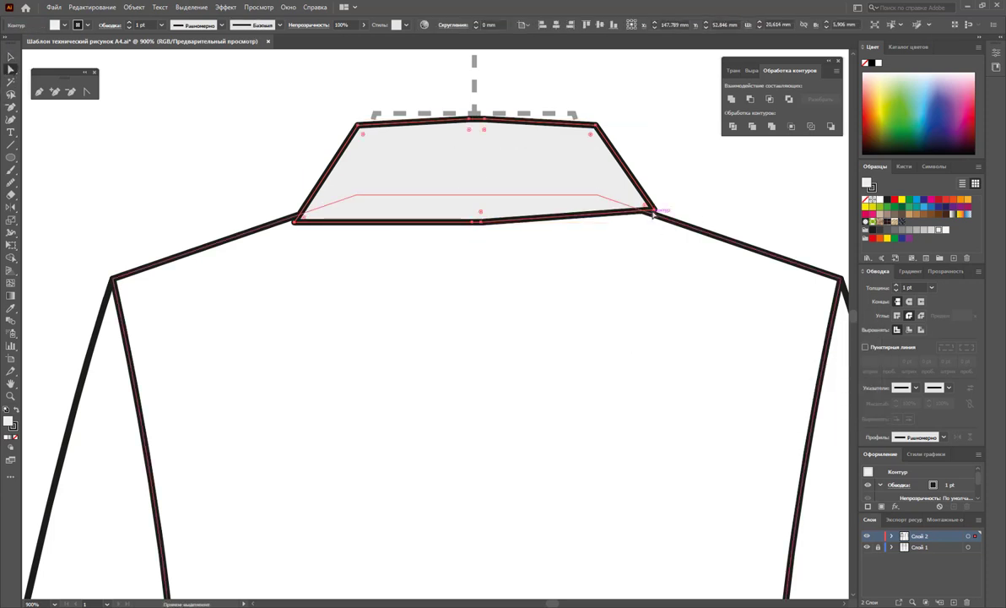
drag(655, 211, 664, 216)
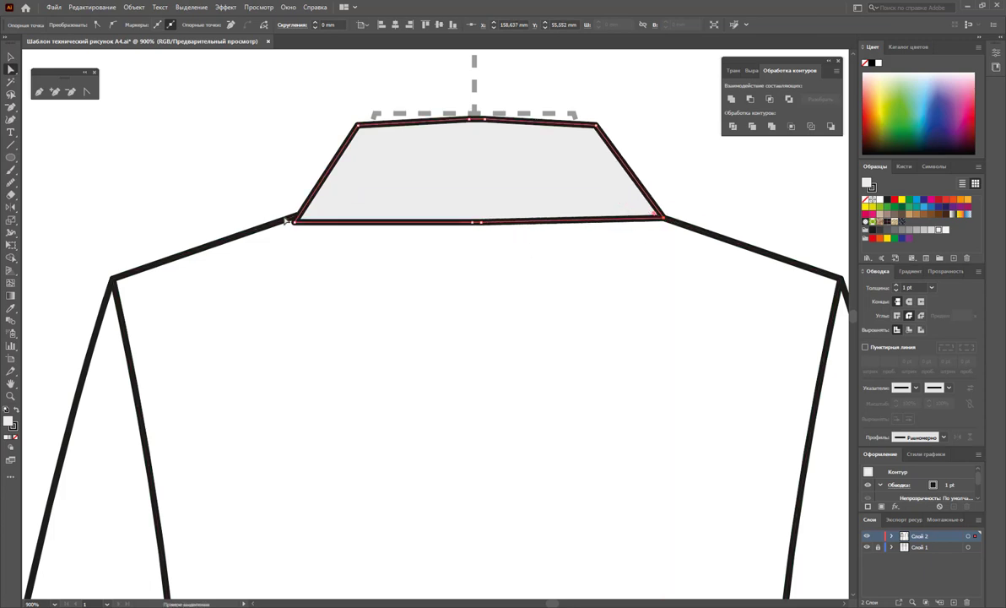
click(294, 222)
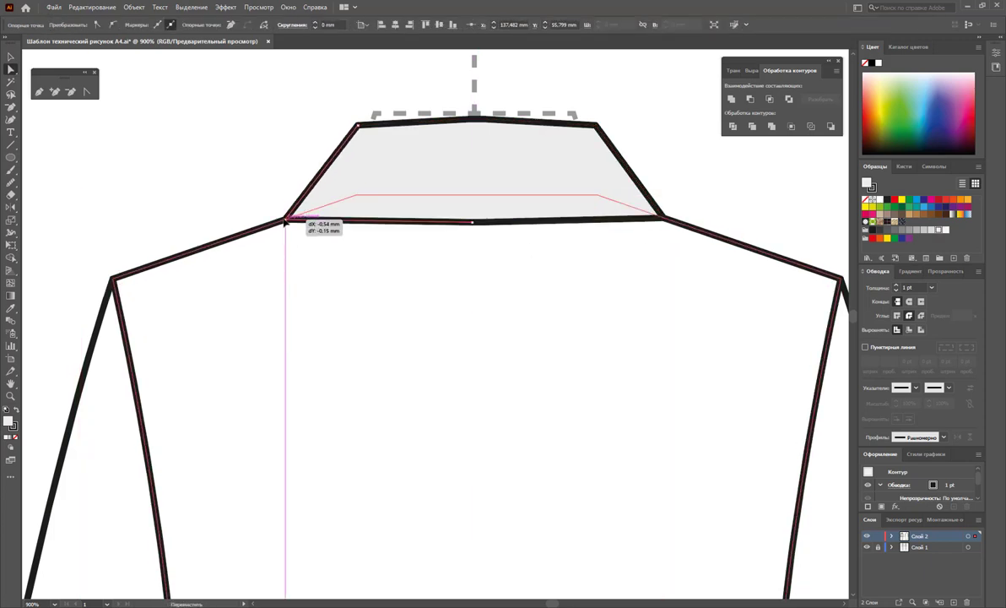
drag(296, 226, 286, 223)
Smooth the collar's top and bottom edges and lower its edge near the corners.
click(7, 180)
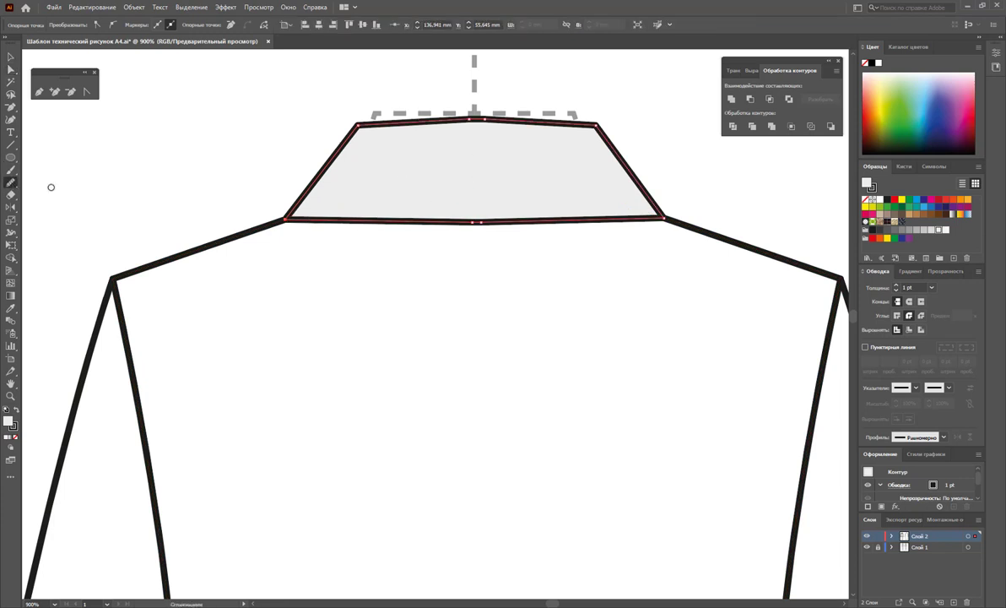
drag(314, 216, 662, 218)
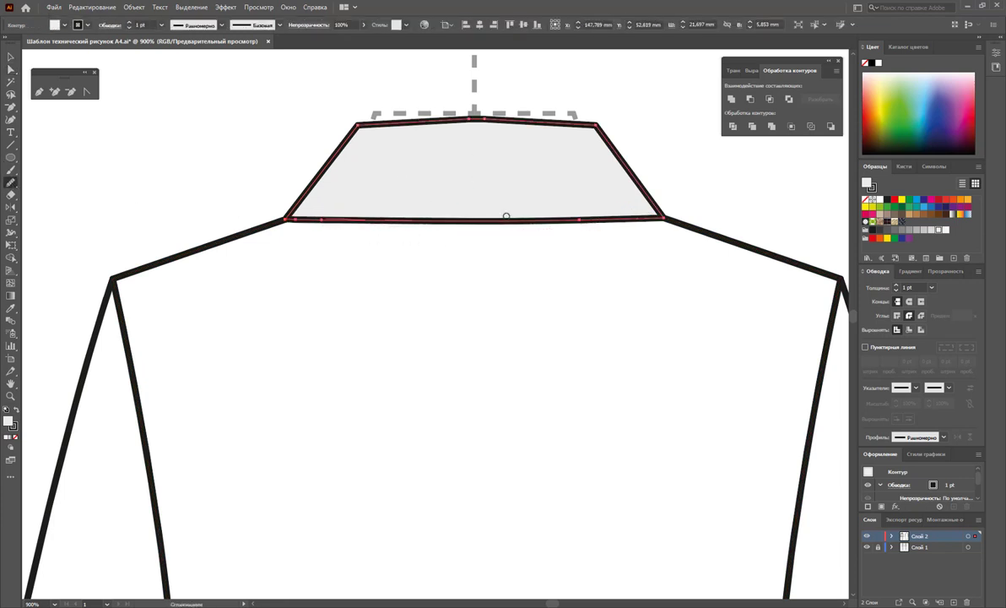
drag(387, 122, 578, 126)
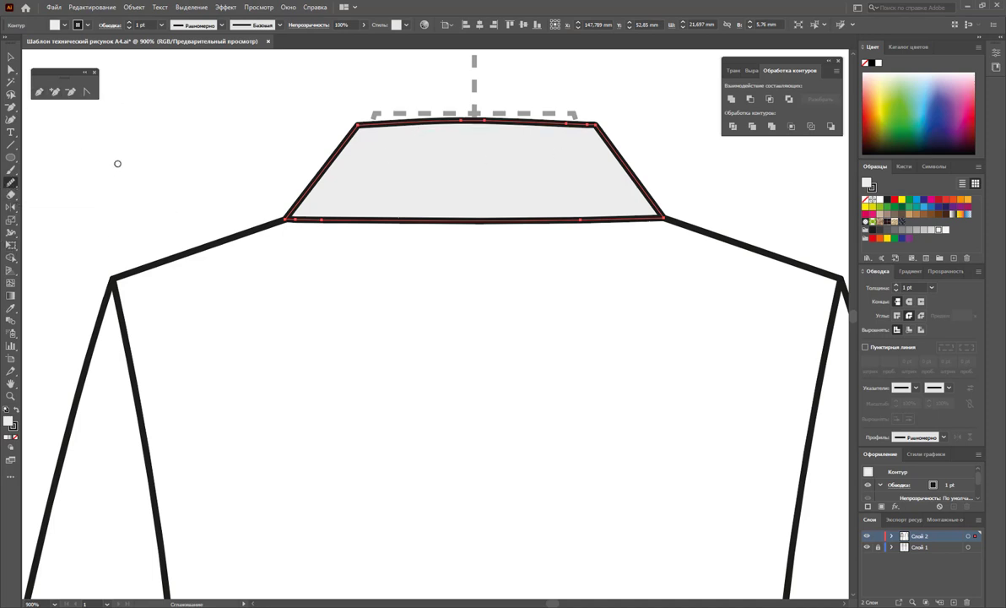
click(10, 69)
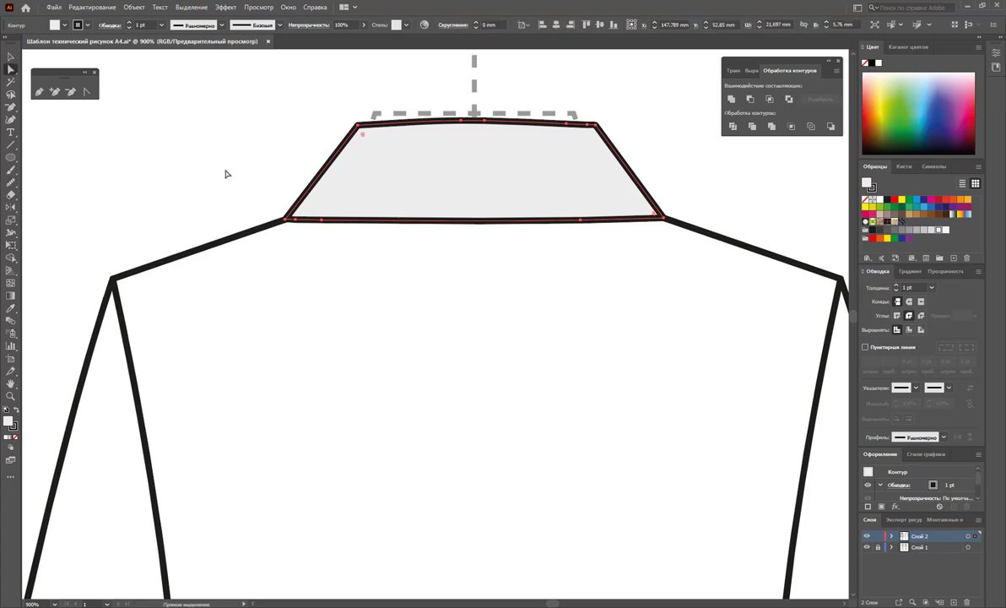
click(322, 221)
drag(323, 223, 326, 229)
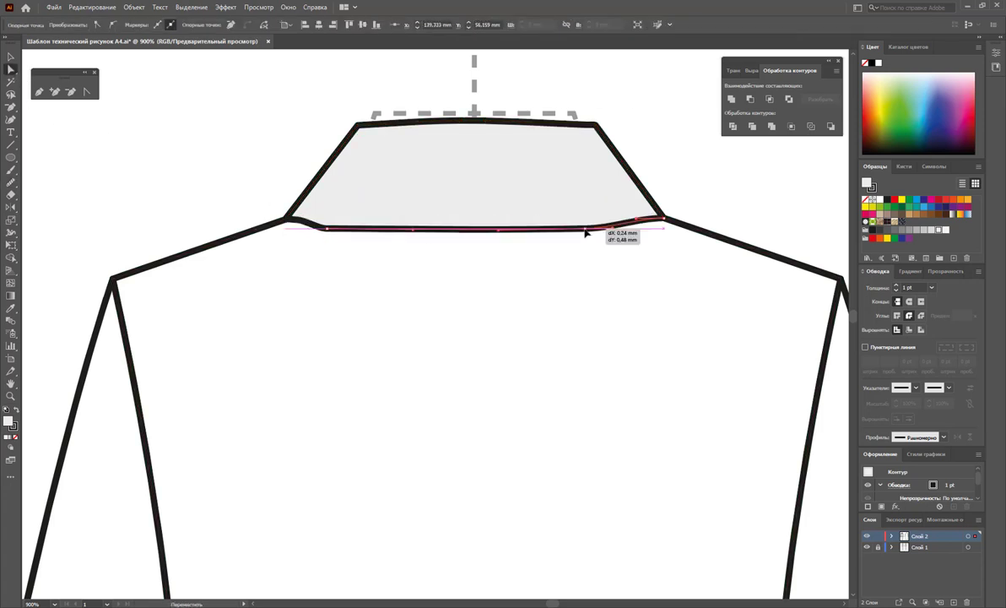
drag(584, 230, 588, 227)
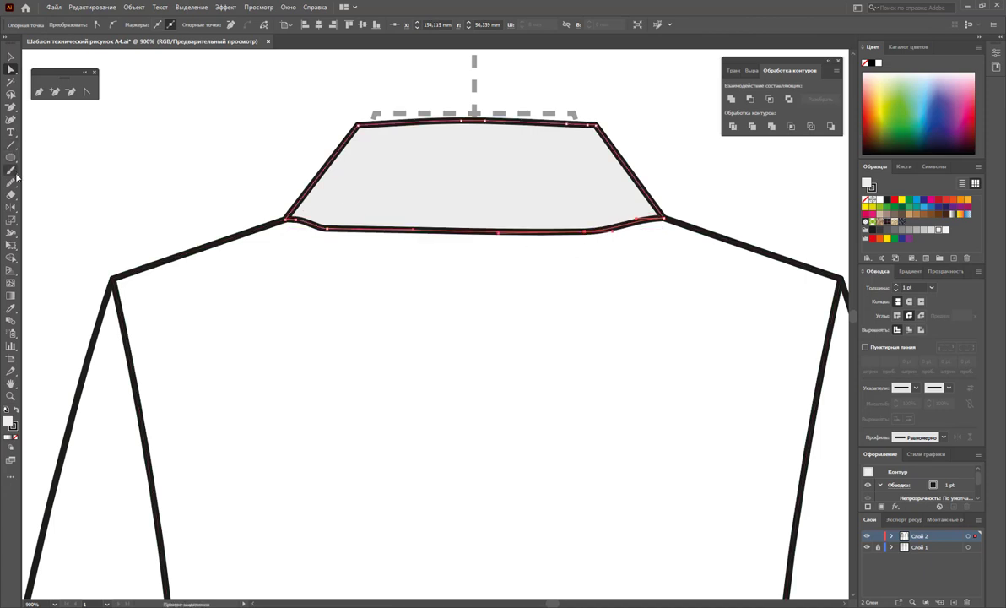
drag(335, 235, 337, 243)
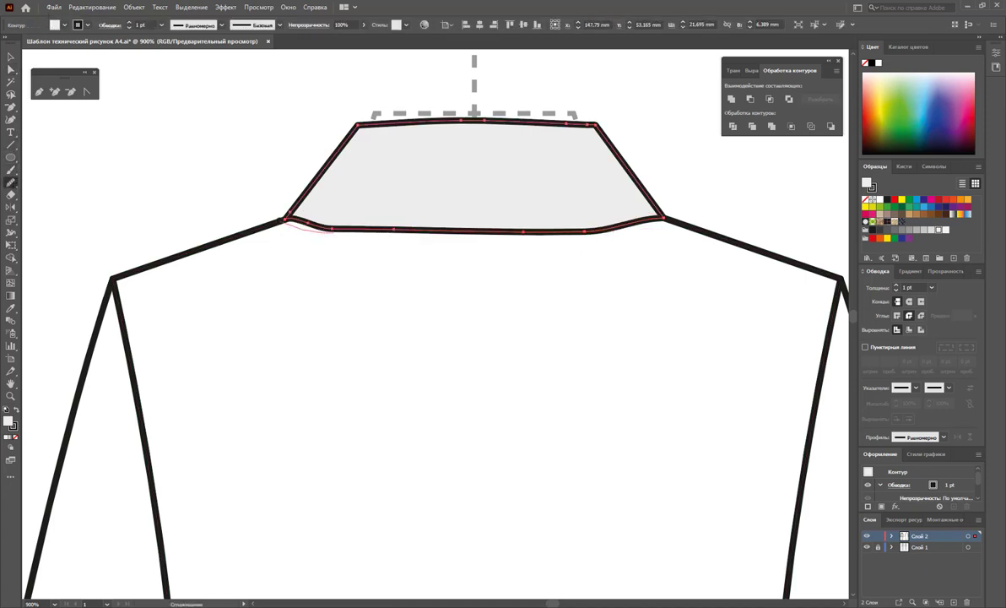
Remove surplus lower-edge anchors and pull the middle anchor down into a smooth curve.
click(71, 91)
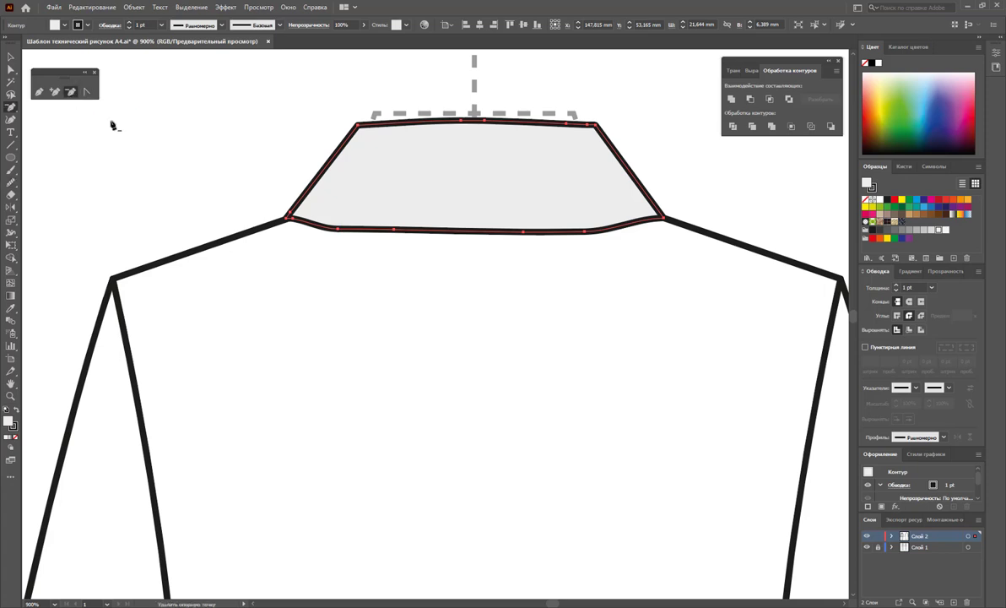
mouse_move(299, 218)
mouse_down()
mouse_move(344, 237)
mouse_move(588, 238)
mouse_up()
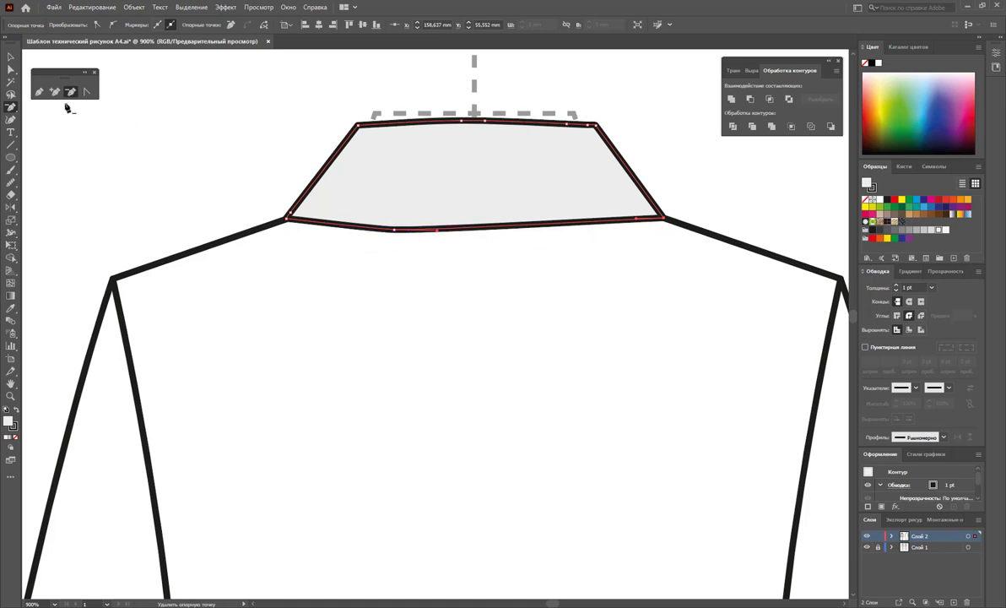
click(12, 71)
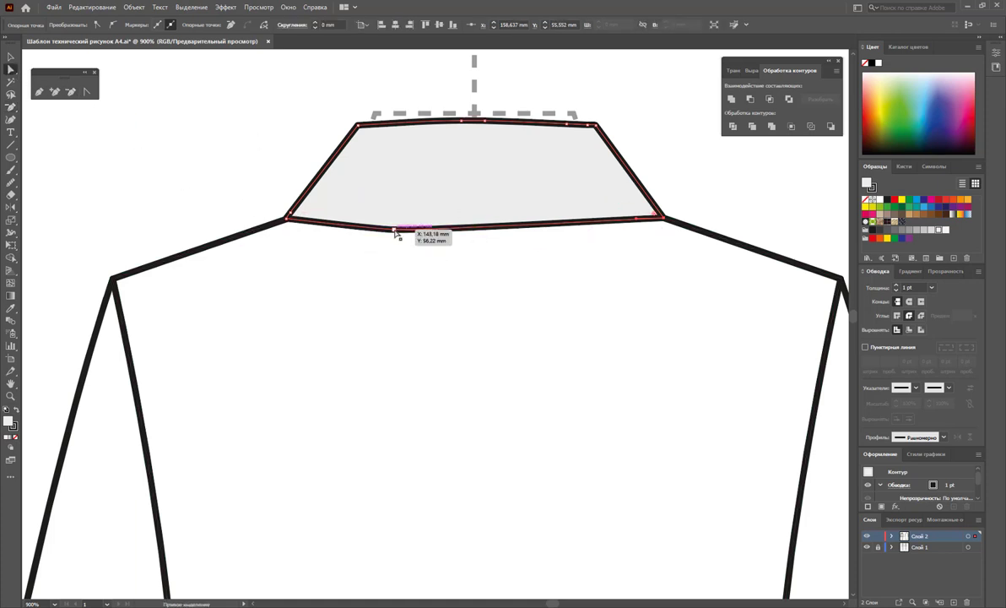
drag(396, 234, 481, 248)
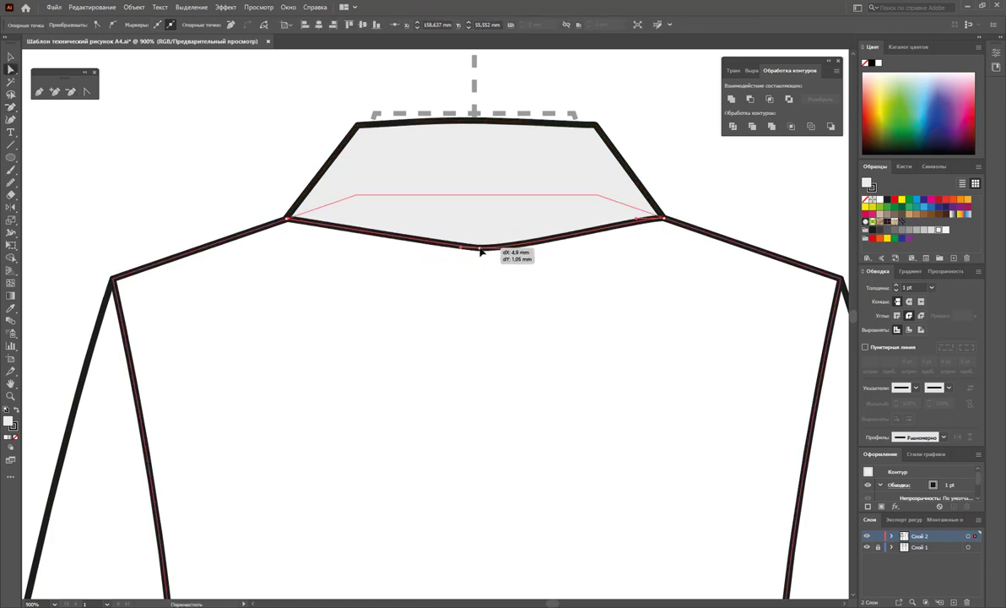
click(88, 89)
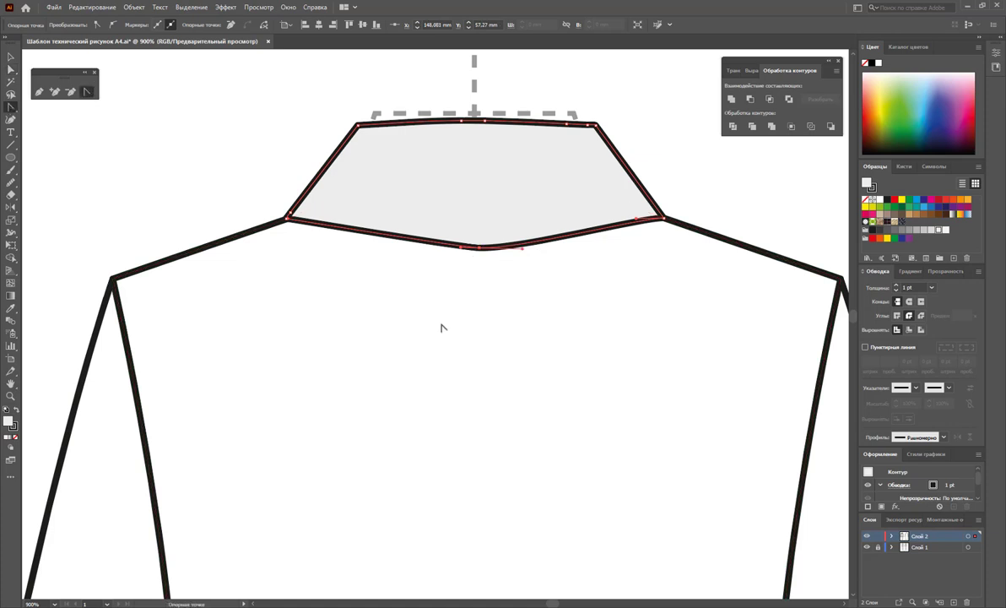
click(480, 248)
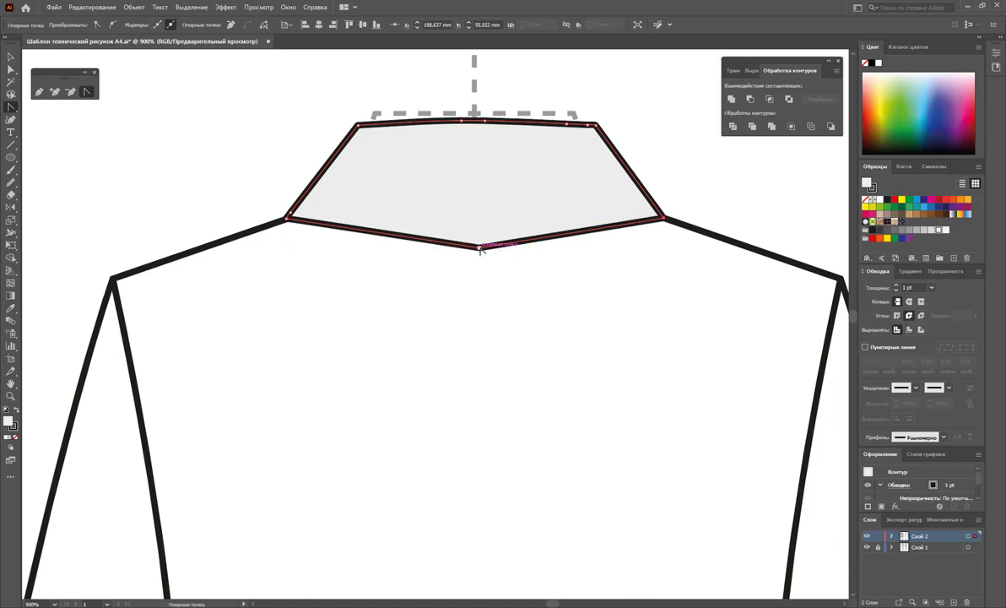
drag(479, 249, 629, 250)
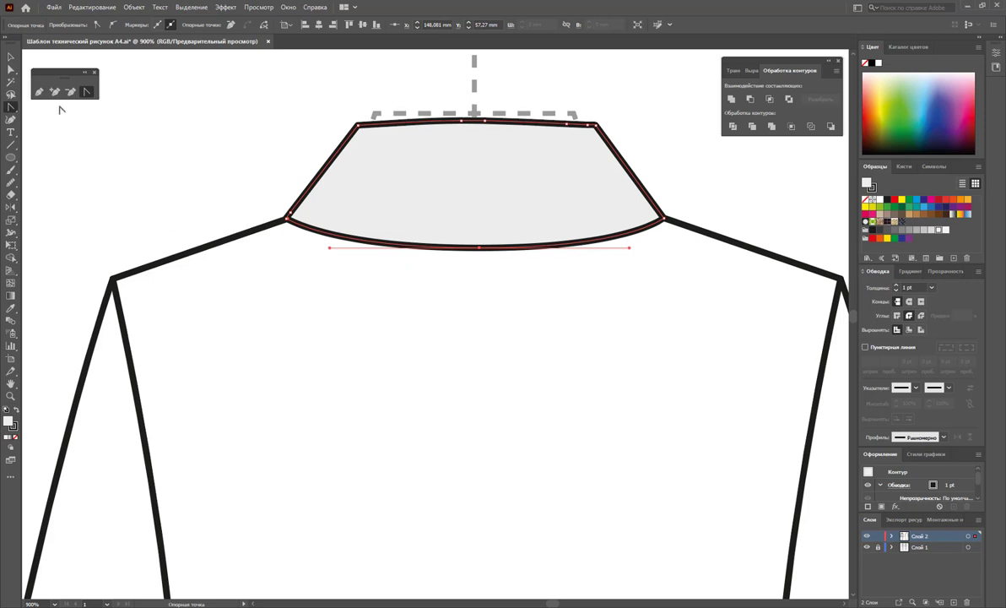
key(ctrl+shift+a)
Zoom out to both coats and fill the back coat's collar with the white swatch.
key(z)
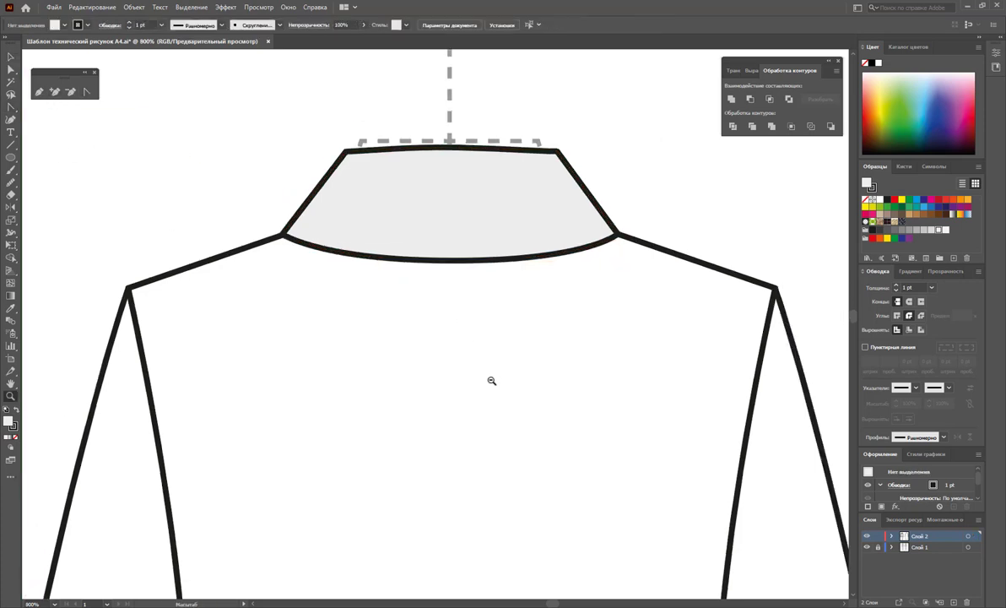
drag(489, 381, 432, 367)
alt+click(449, 387)
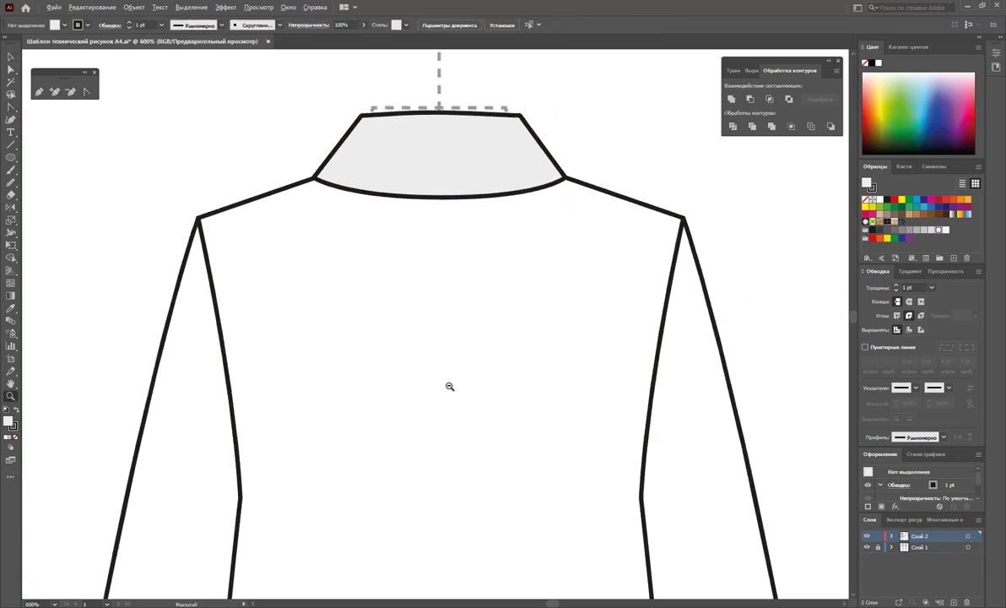
alt+click(449, 387)
alt+click(429, 372)
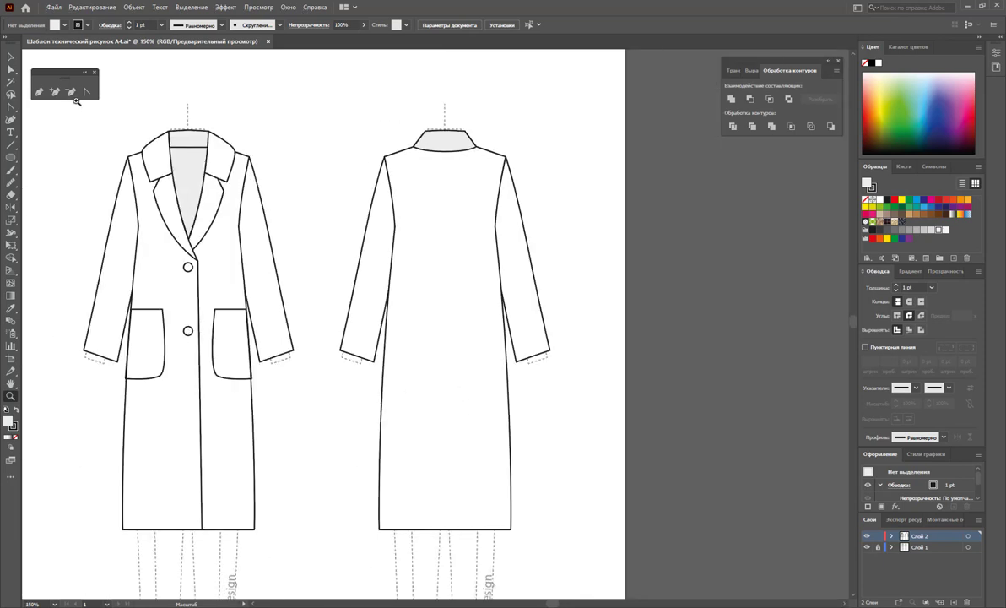
click(10, 57)
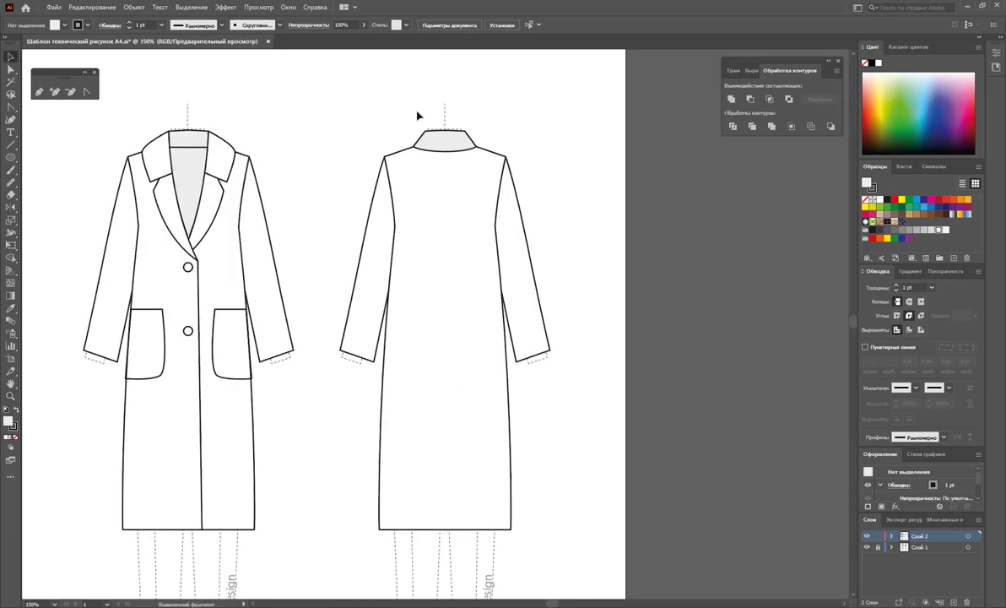
click(465, 145)
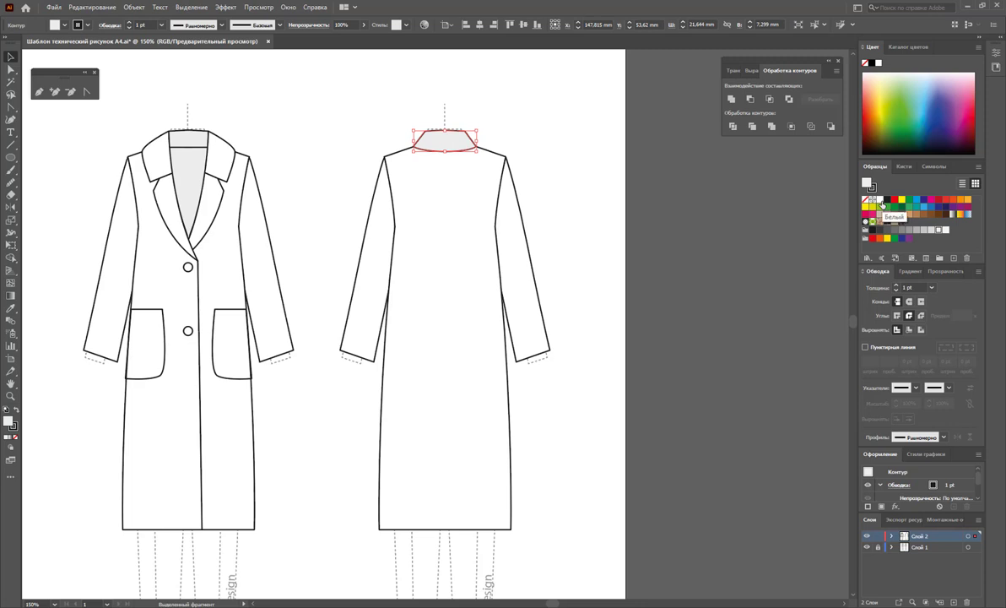
click(881, 205)
click(598, 210)
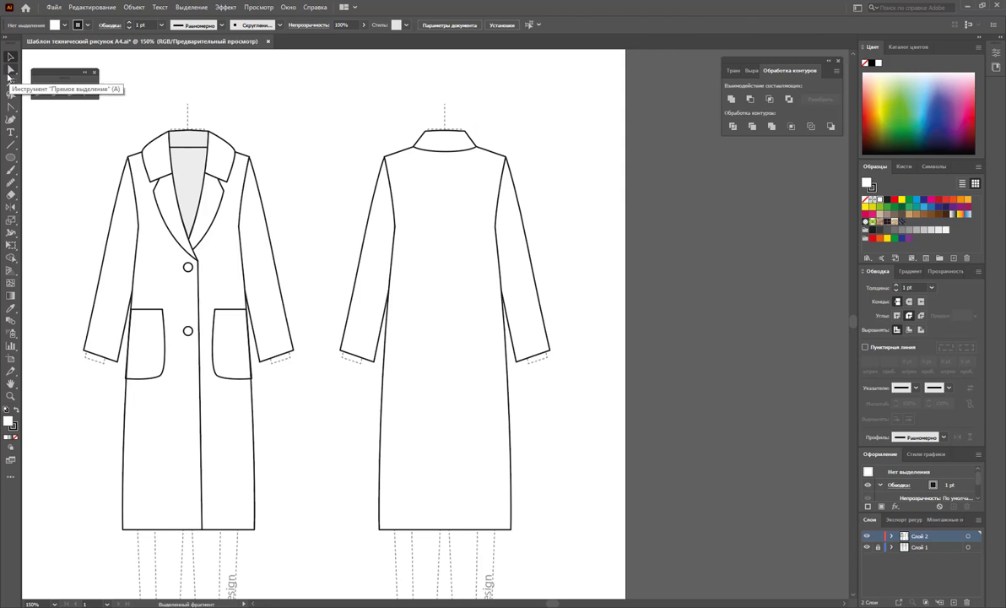
click(9, 74)
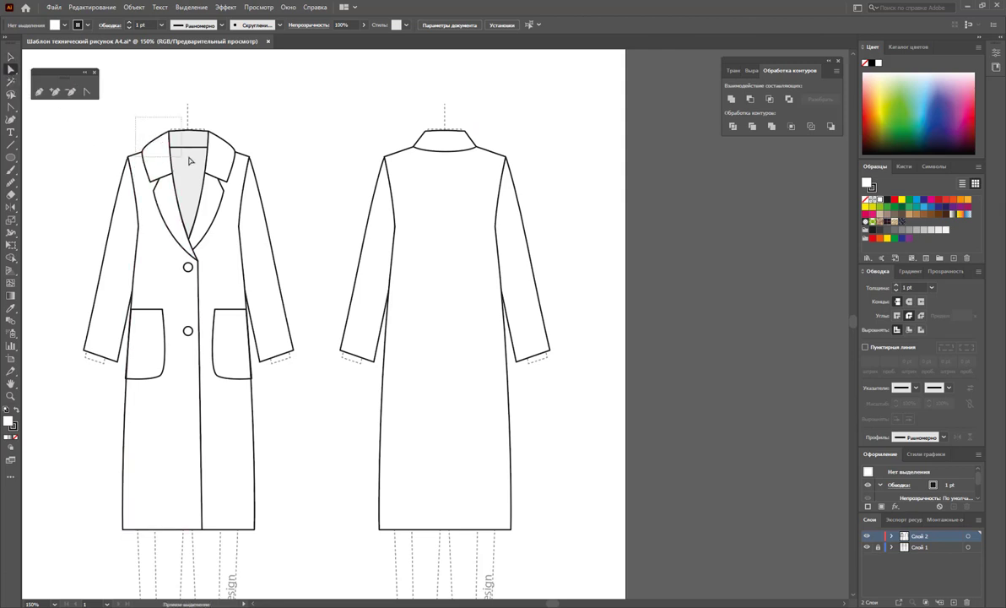
Nudge the front and back collar anchors slightly upward.
drag(190, 160, 307, 152)
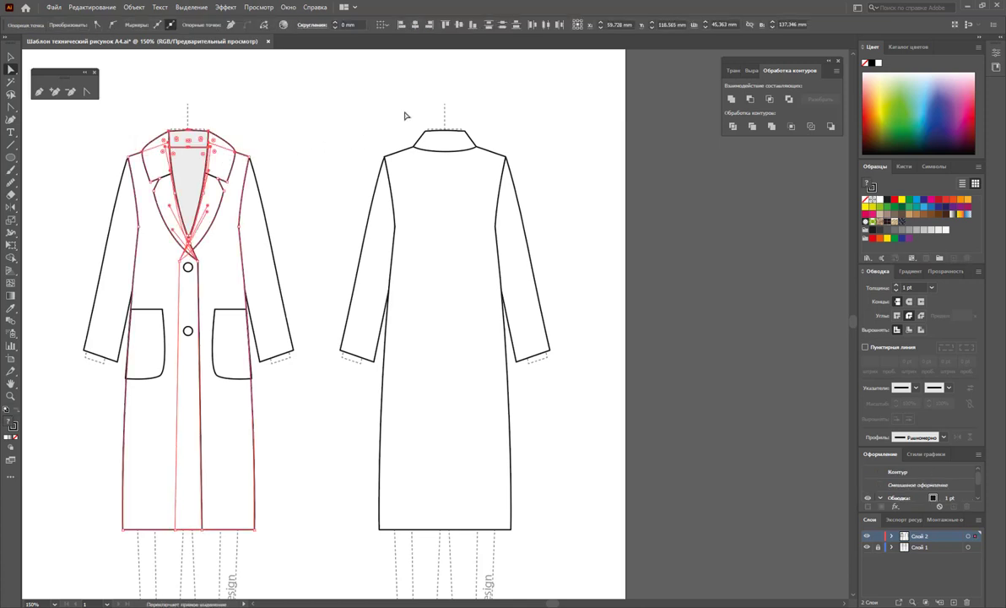
drag(405, 113, 483, 159)
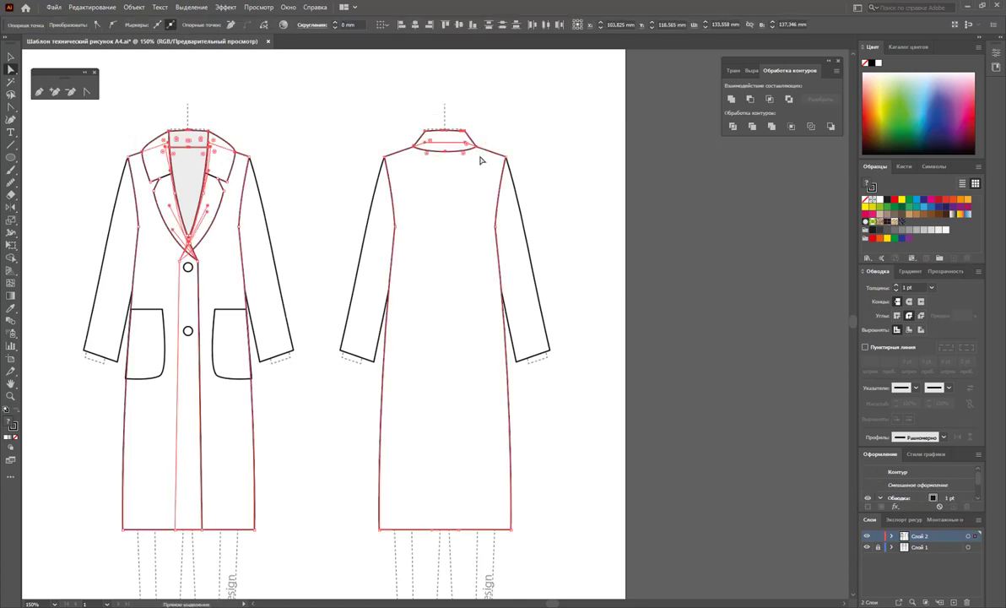
key(Up)
key(Up)
key(Up)
key(Up)
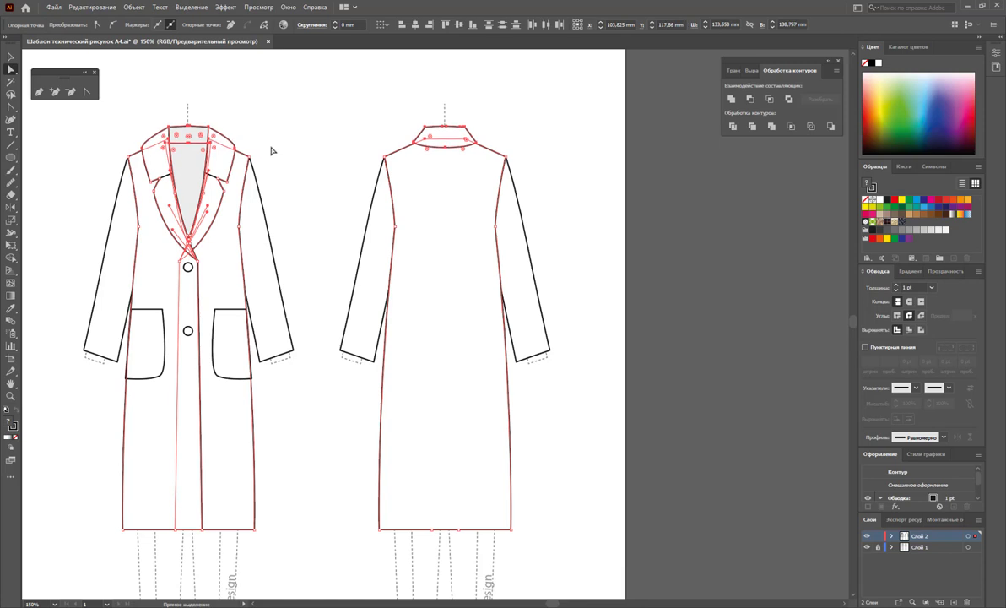
click(267, 150)
Select anchors along the left and right sides of both coats, using the Lasso.
drag(245, 167, 243, 168)
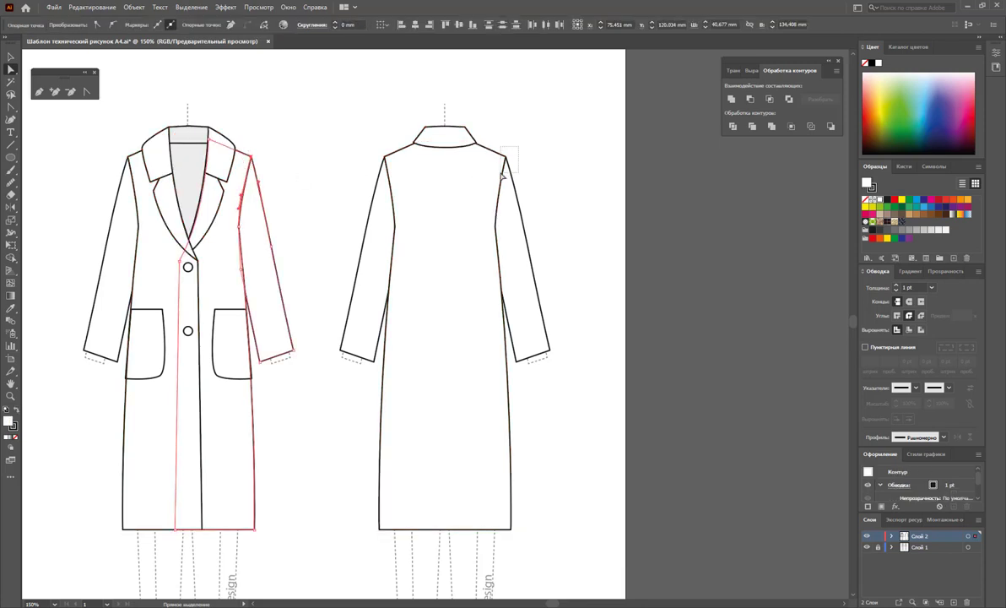
drag(501, 174, 360, 177)
click(387, 167)
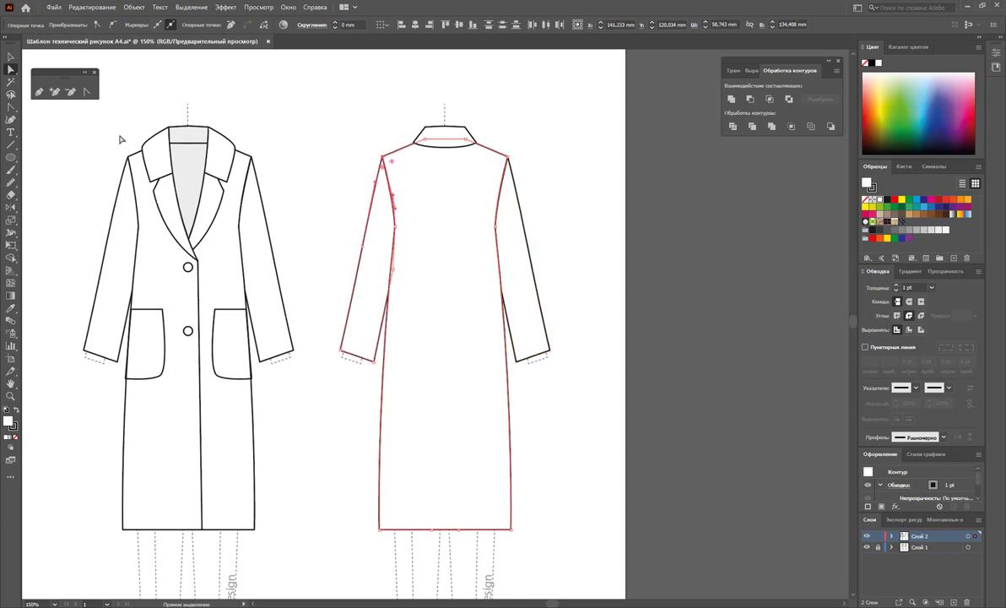
drag(131, 169, 127, 164)
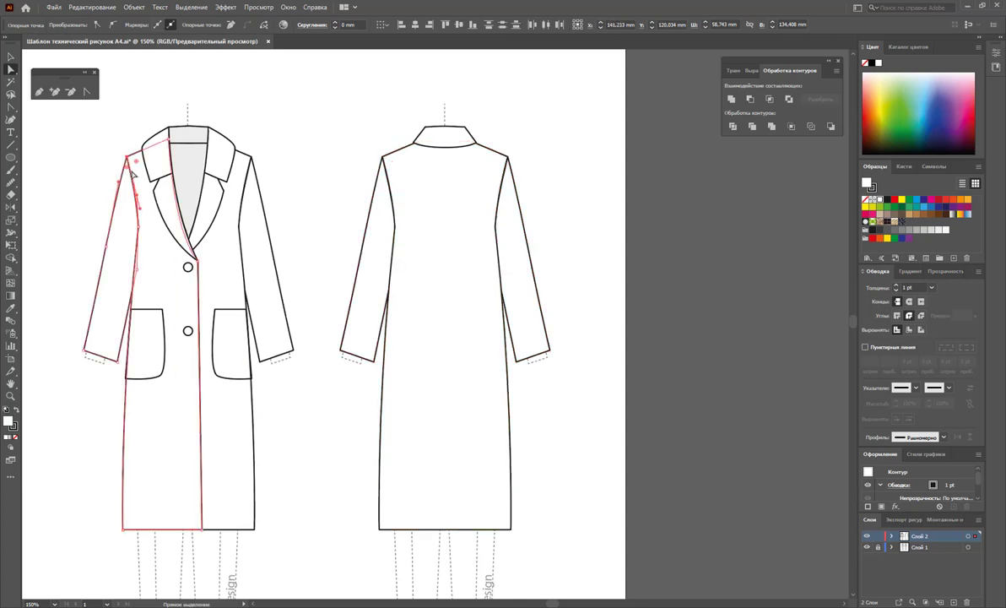
click(310, 170)
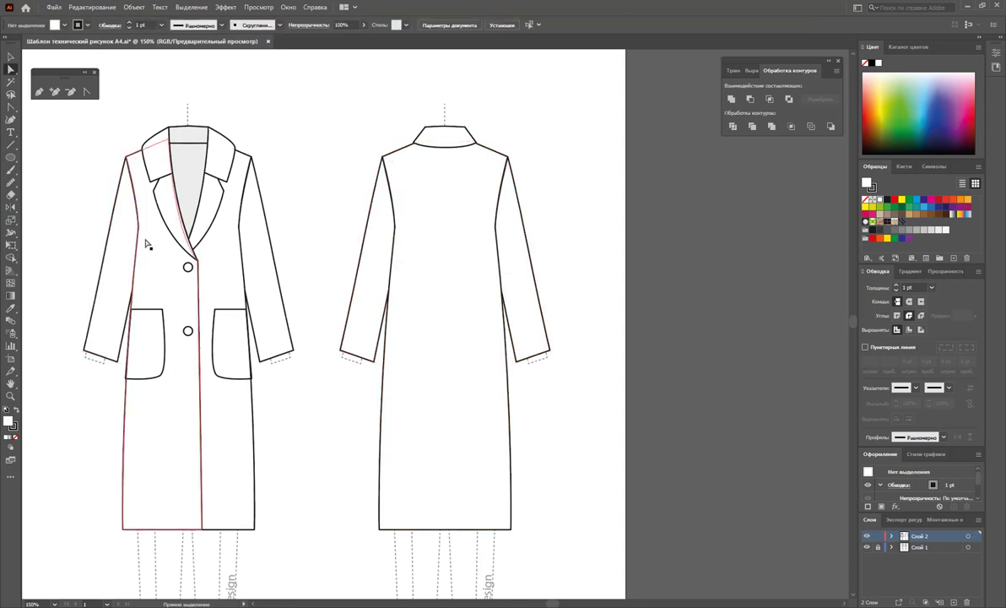
click(11, 94)
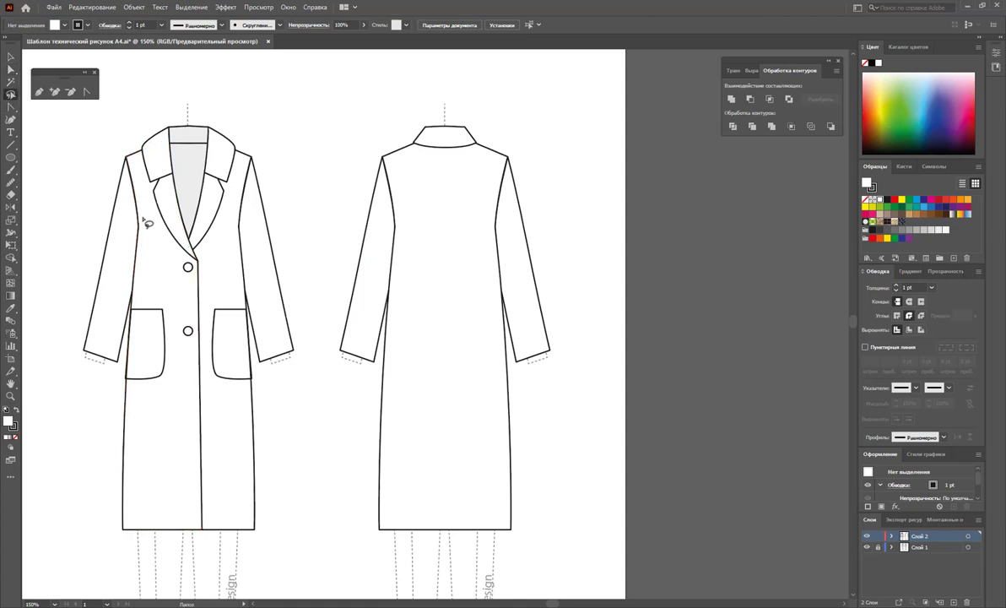
drag(141, 248, 141, 220)
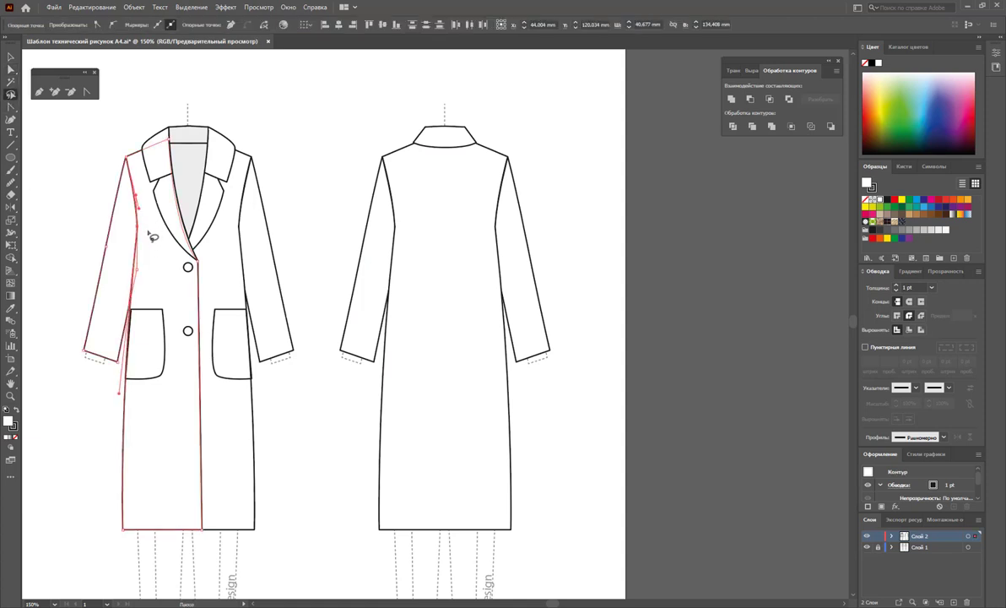
drag(246, 238, 253, 229)
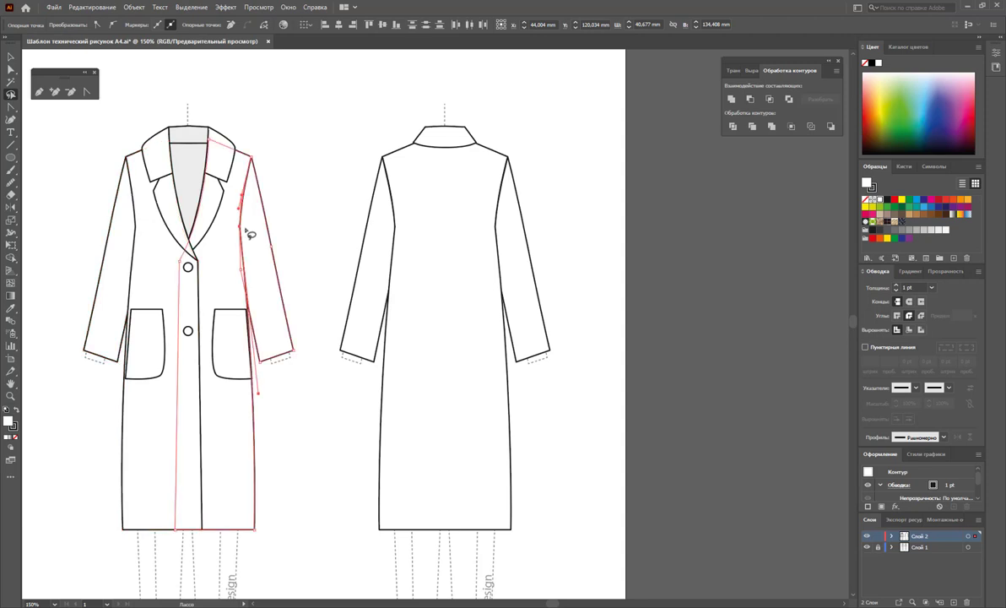
drag(410, 243, 412, 243)
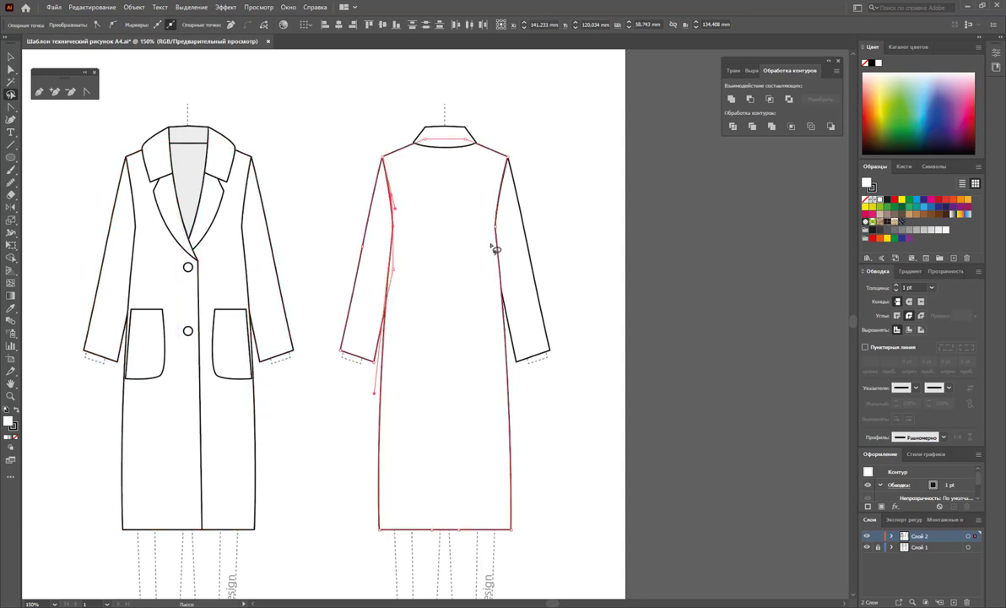
drag(505, 242, 500, 221)
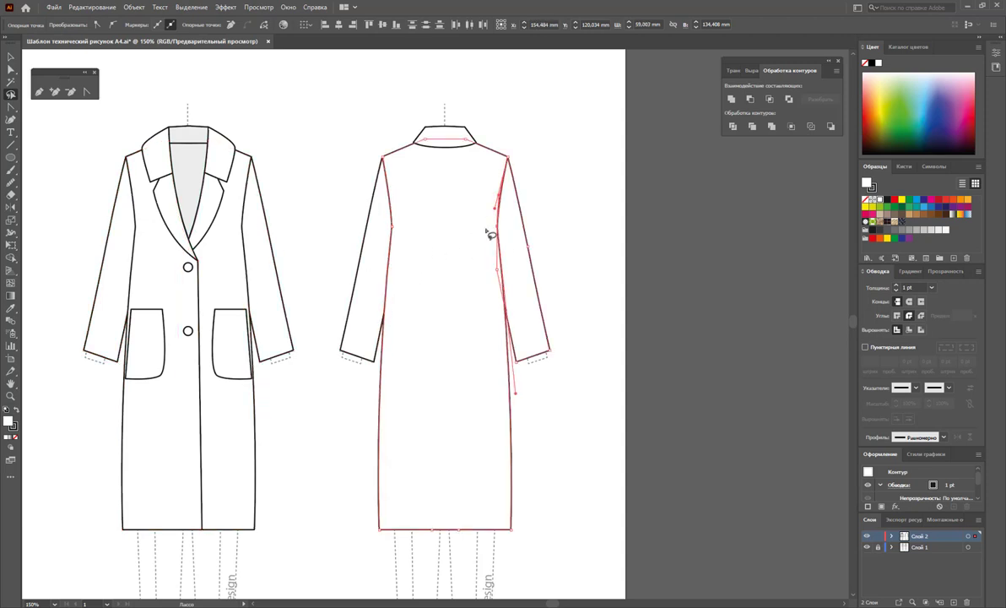
Reshape the front coat's right pocket corners to mirror the left pocket.
click(10, 57)
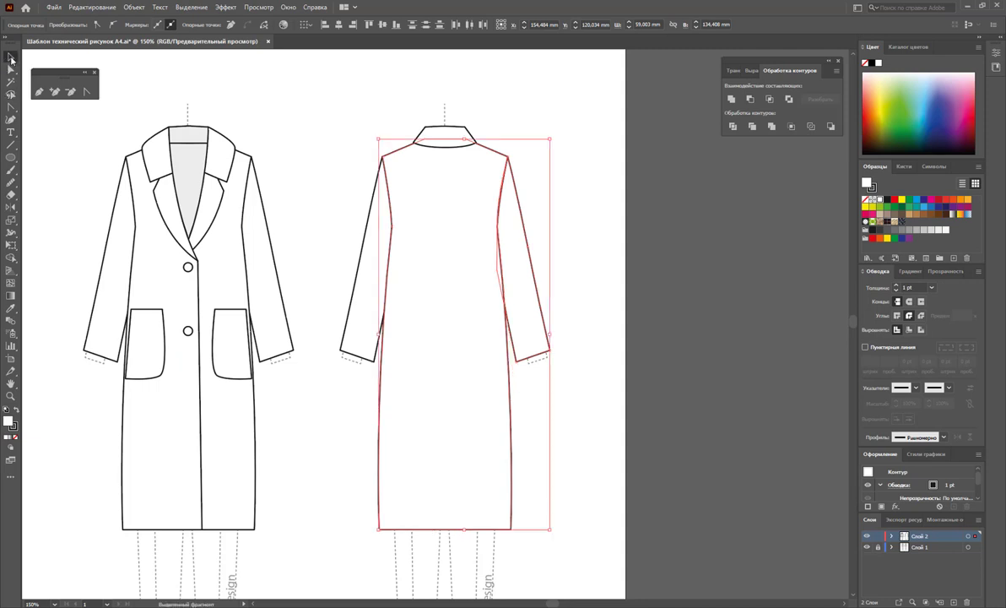
click(155, 314)
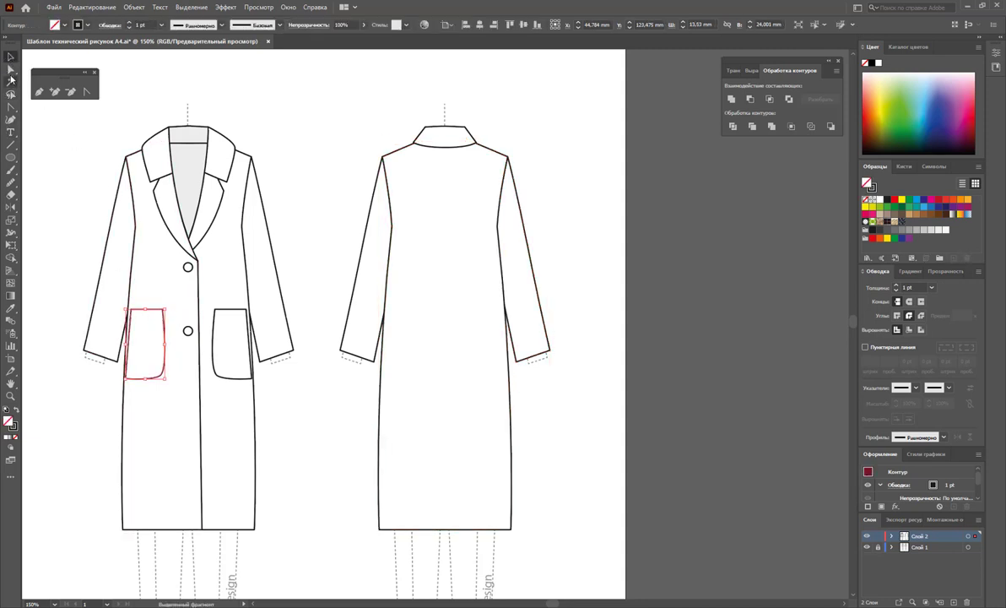
click(10, 69)
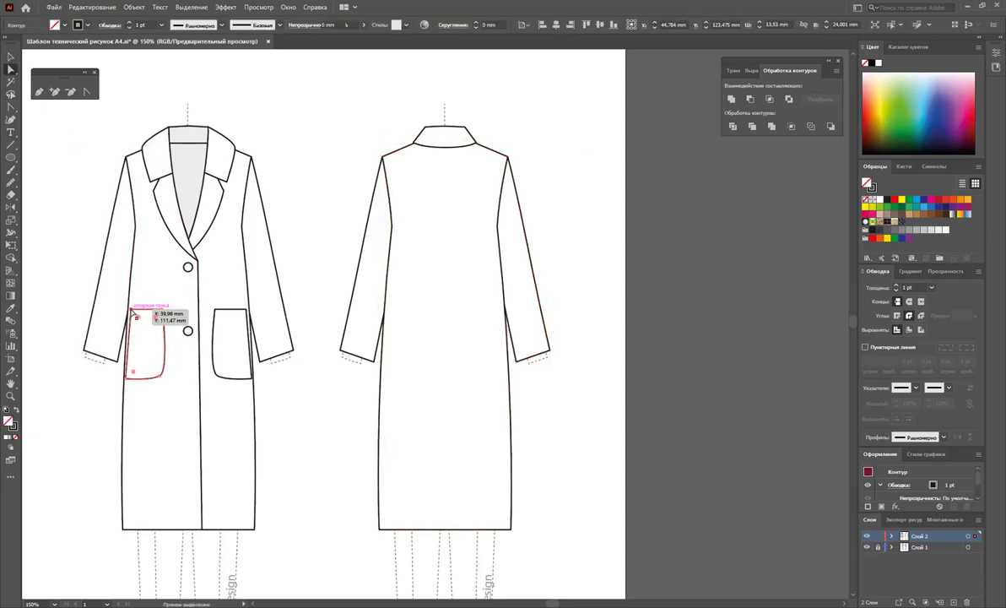
click(133, 315)
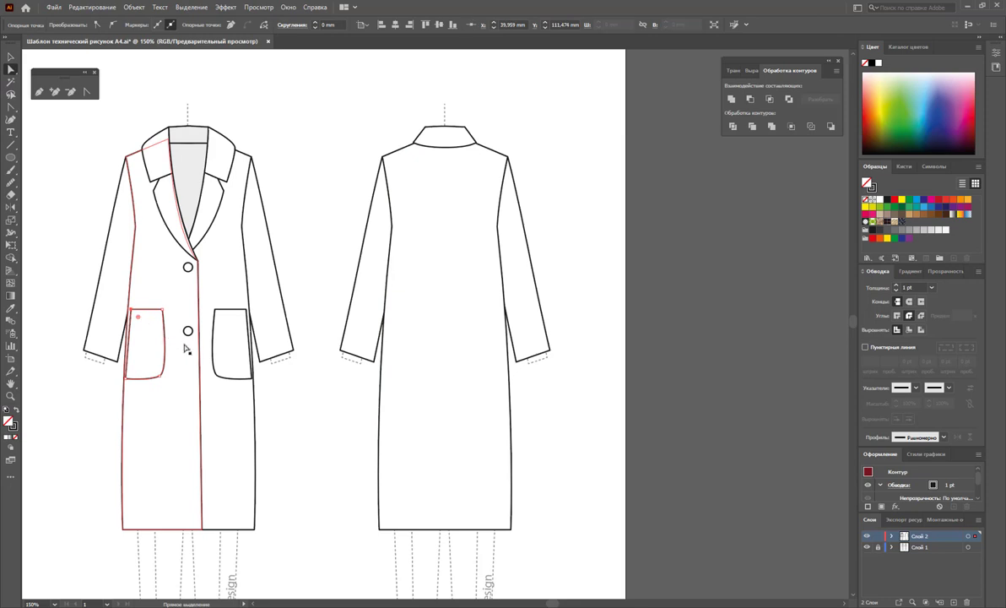
click(241, 317)
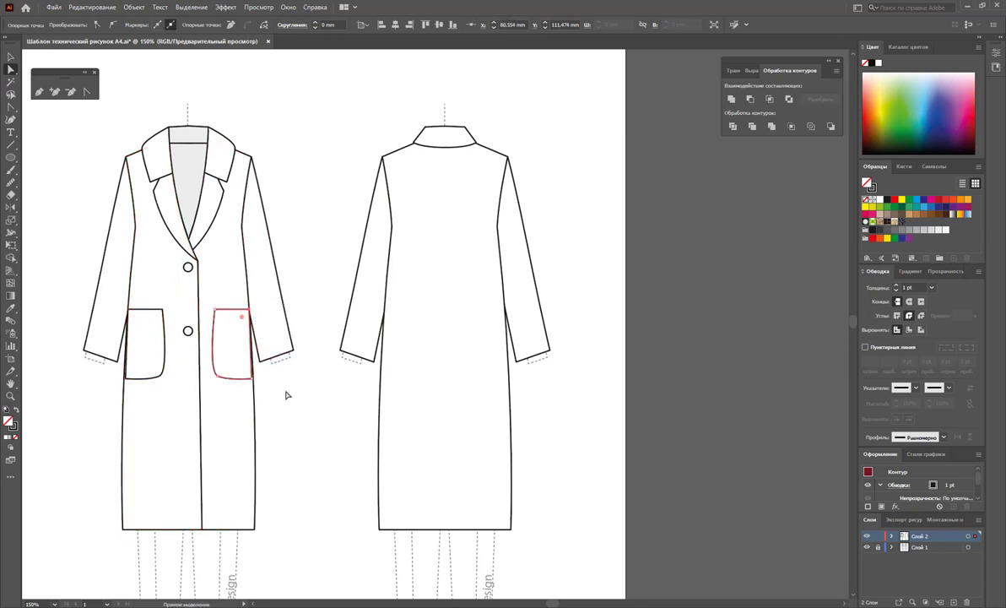
click(253, 380)
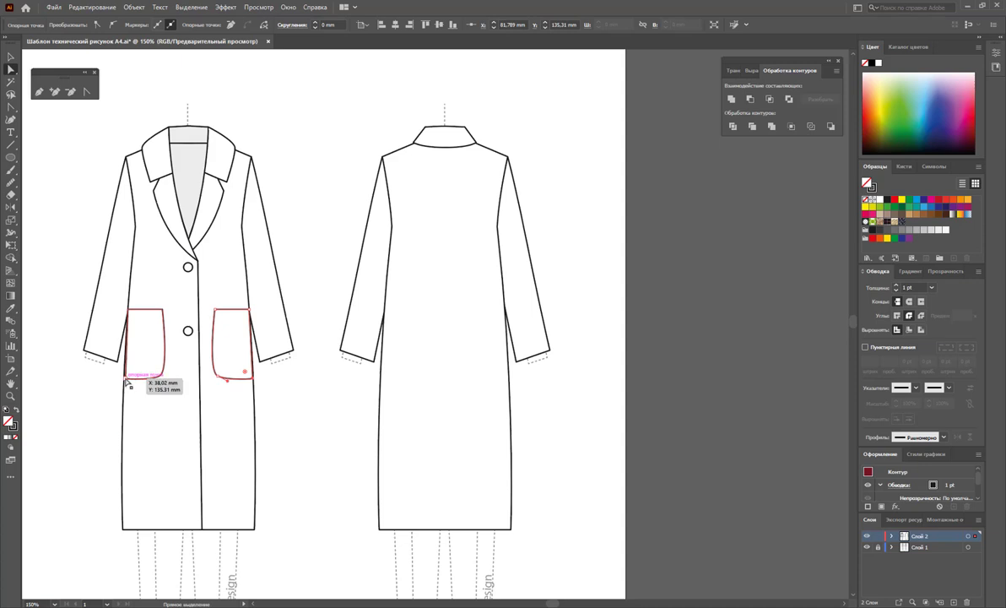
click(328, 406)
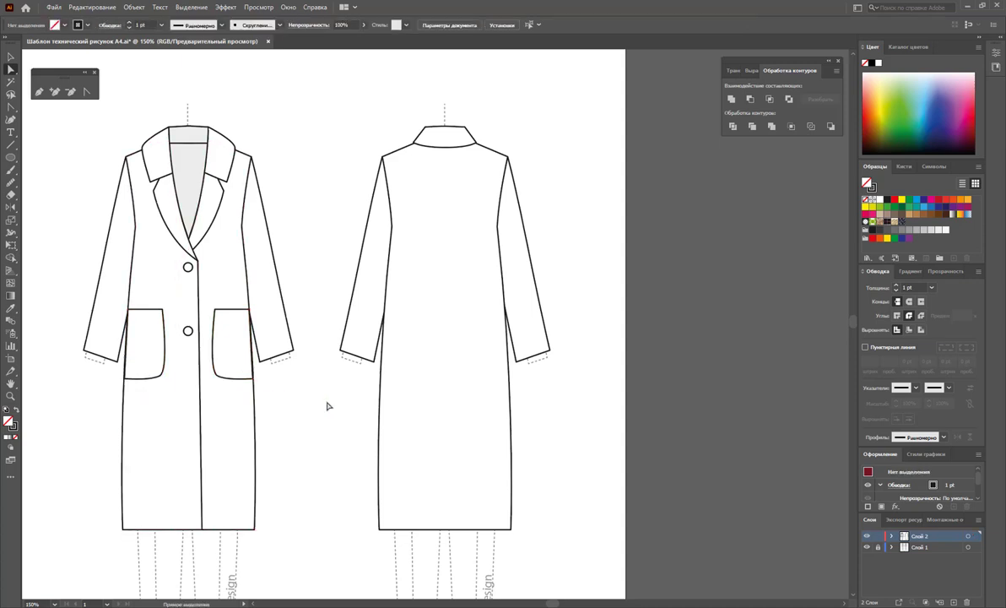
click(10, 147)
Draw a vertical centre-back seam and group the whole back coat drawing.
drag(445, 145, 464, 529)
click(11, 56)
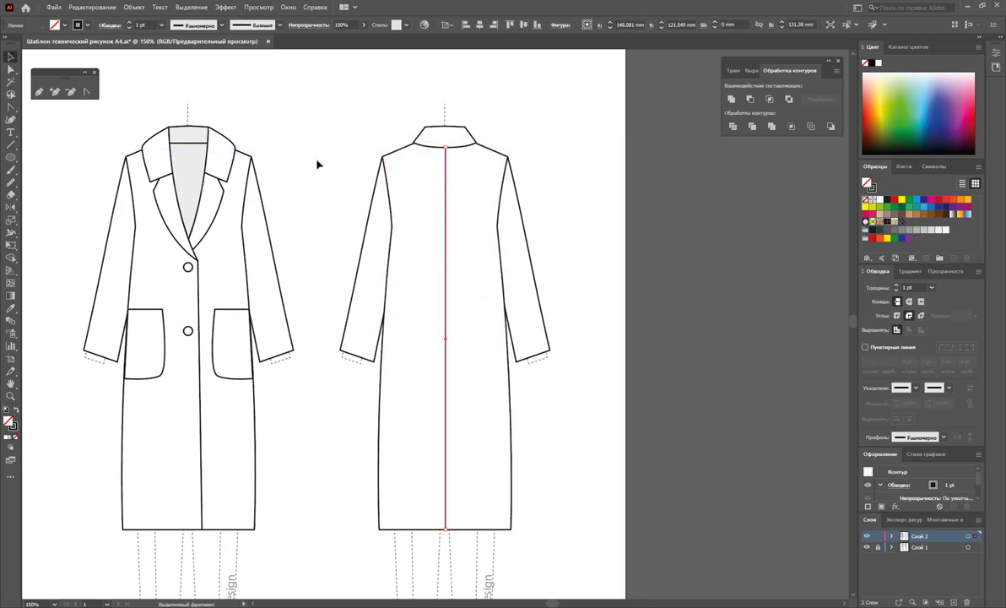
drag(347, 115, 571, 559)
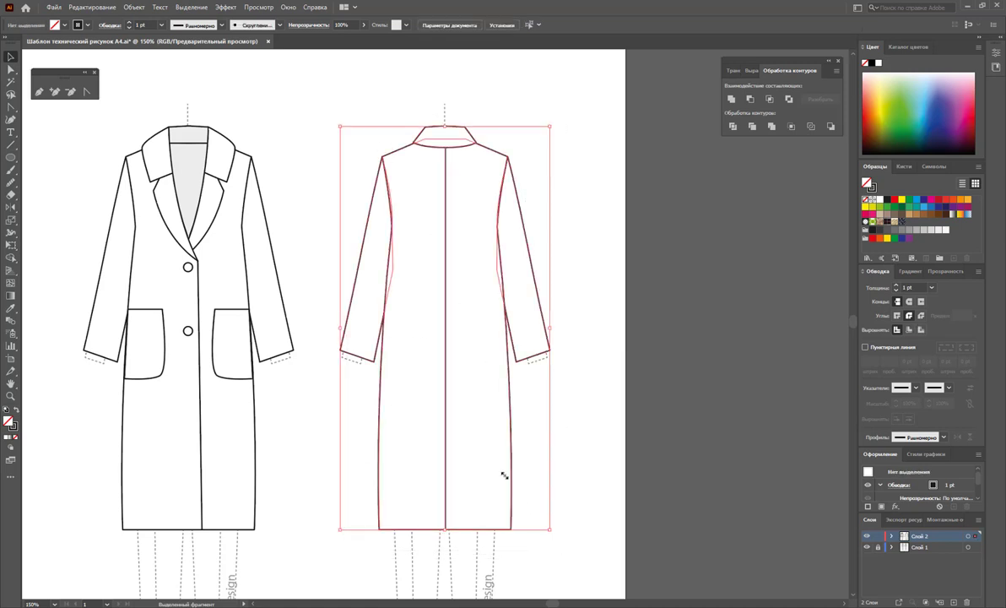
right_click(447, 361)
click(477, 423)
Group the front coat drawing and zoom out to the whole artboard.
drag(287, 111, 81, 530)
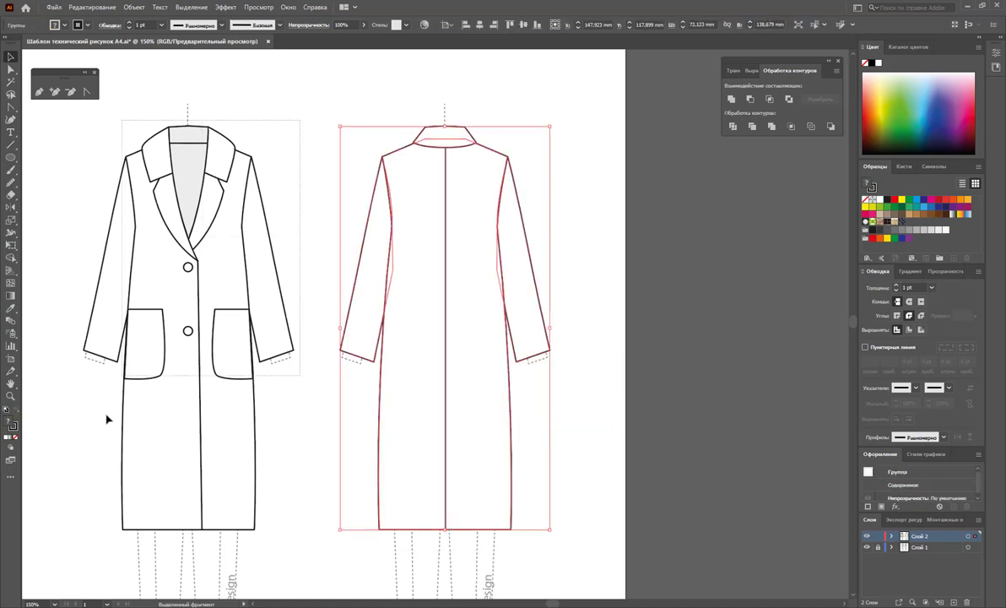
right_click(186, 395)
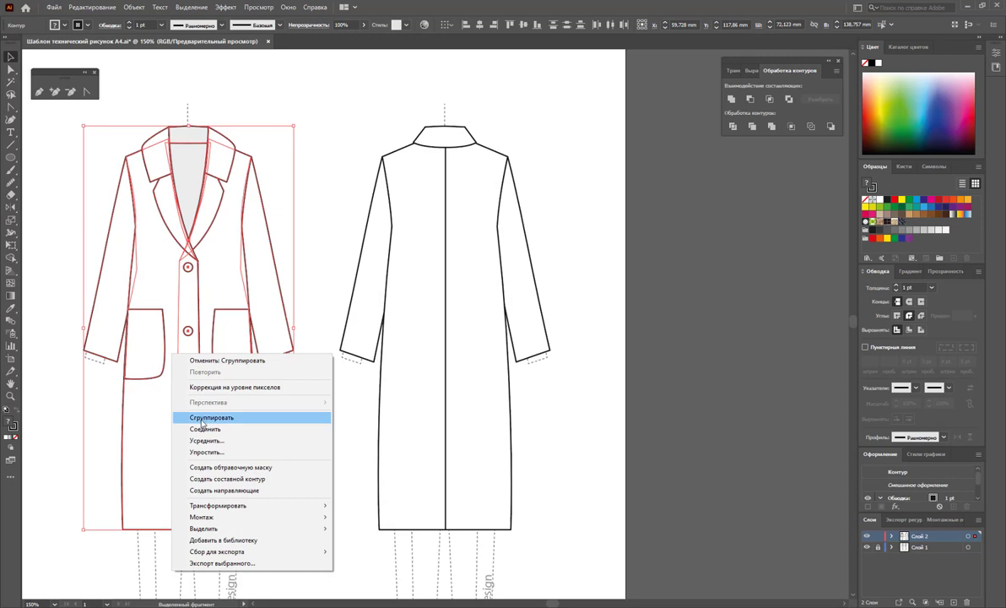
click(211, 417)
click(298, 444)
key(z)
alt+click(485, 432)
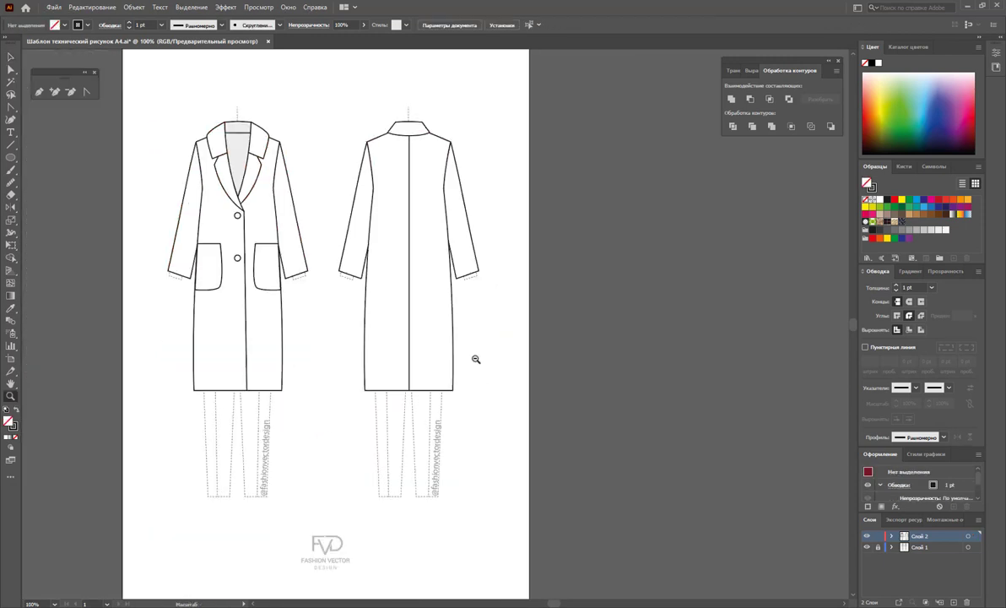
alt+click(476, 357)
Alt-drag a copy of the front coat off the page and draw a new artboard around it.
click(11, 57)
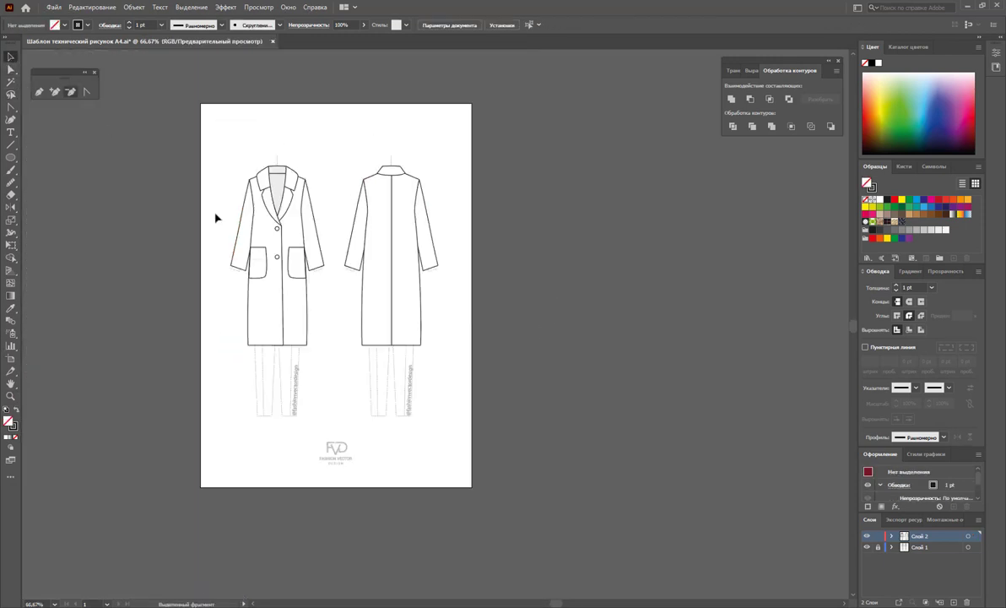
drag(275, 270, 535, 252)
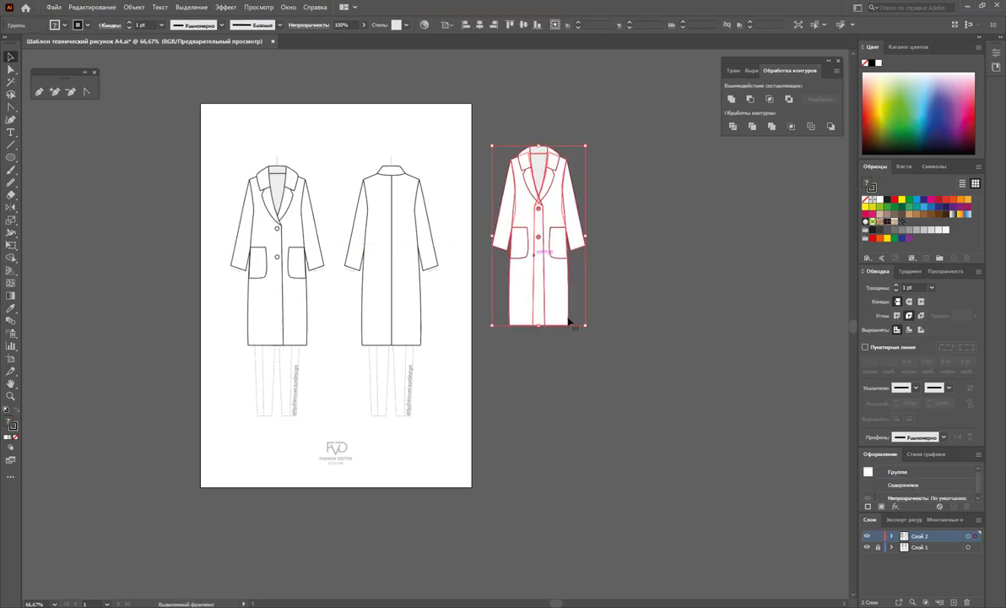
click(12, 360)
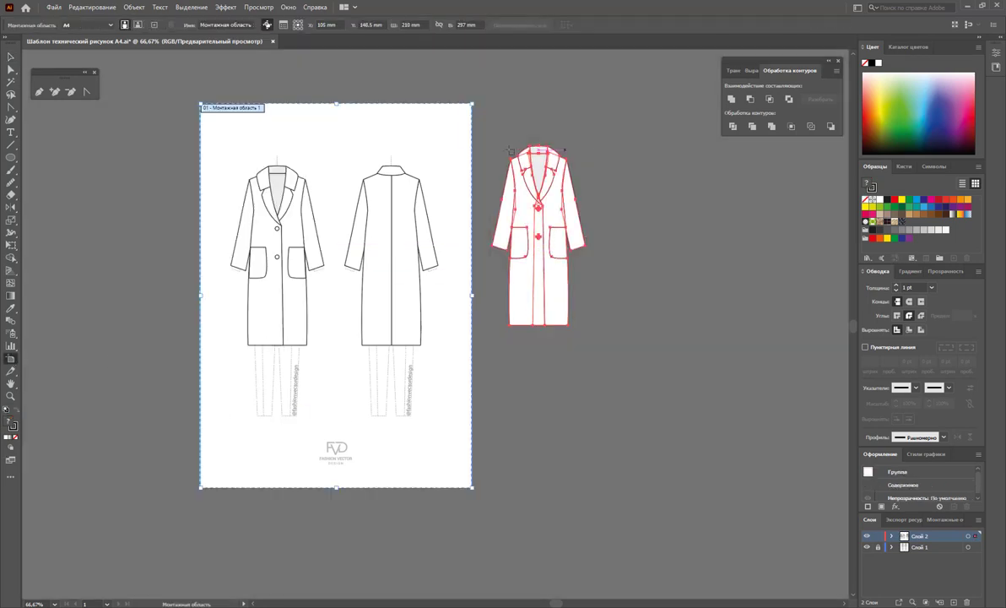
drag(480, 134, 772, 353)
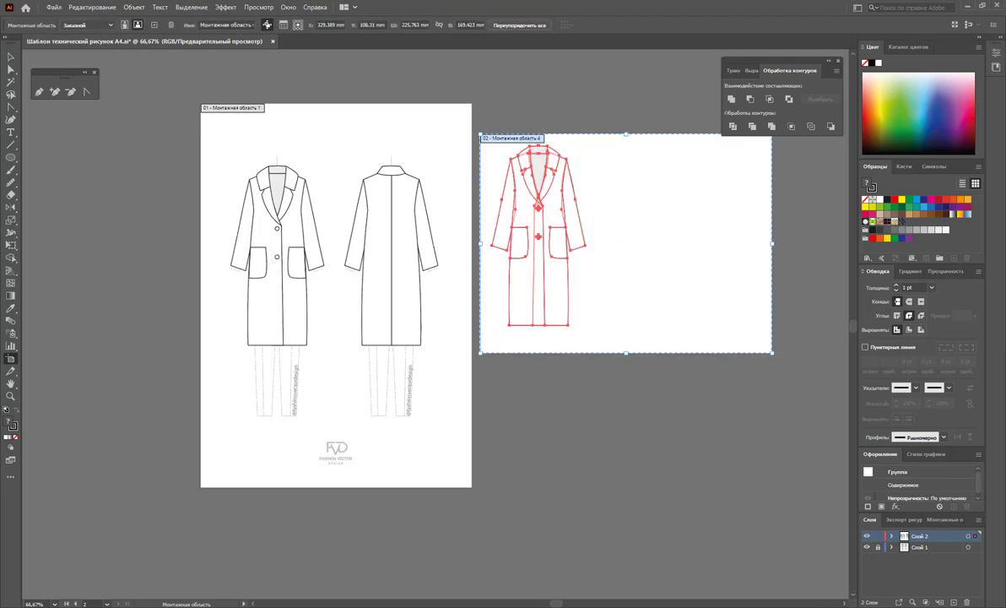
scroll(544, 421, right, 4)
scroll(544, 421, up, 1)
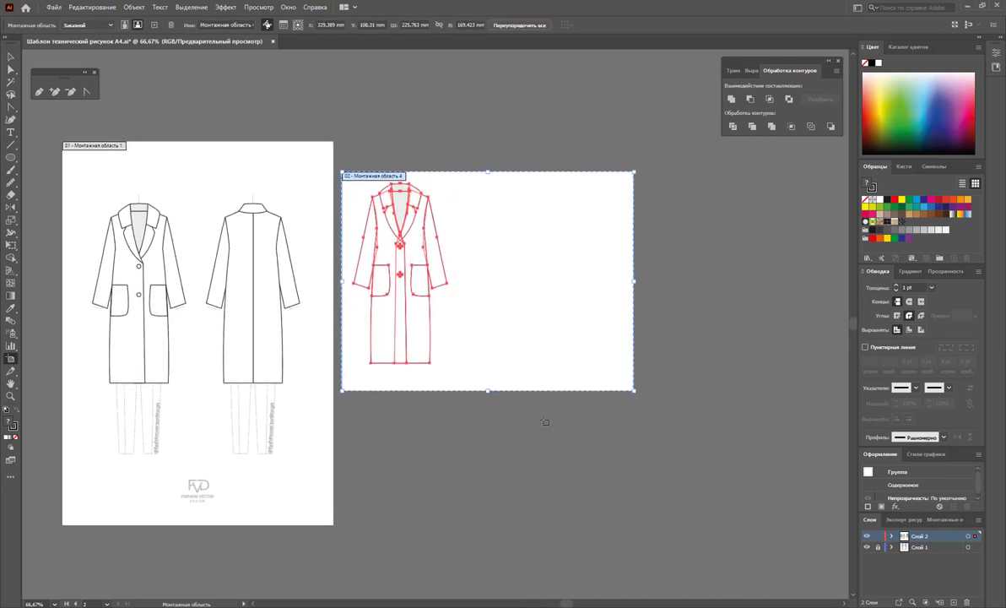
click(10, 395)
drag(567, 305, 632, 365)
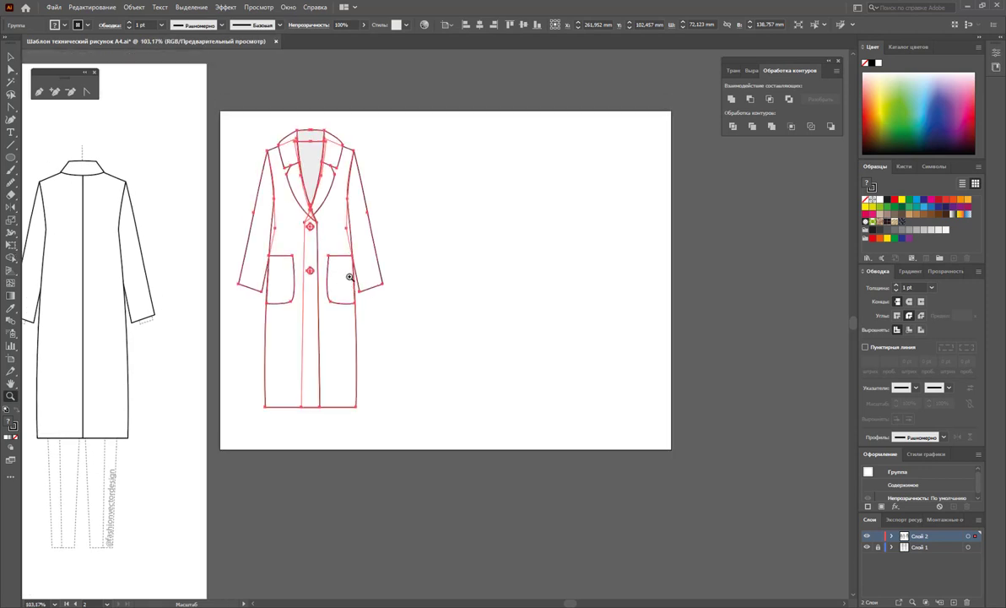
Fill the copied coat's sleeves and front panels with beige.
click(6, 55)
drag(340, 211, 339, 221)
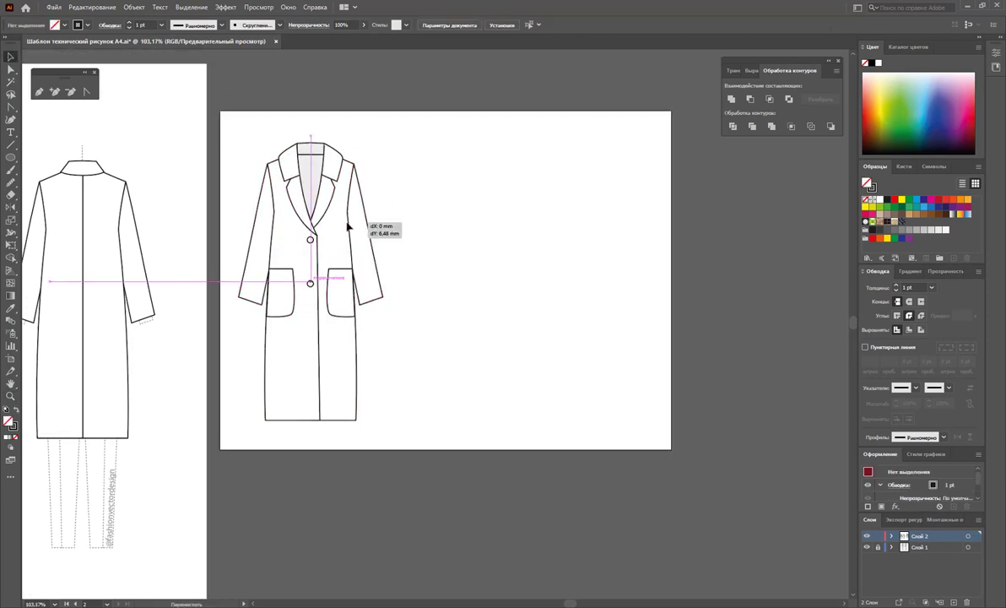
click(415, 237)
click(10, 69)
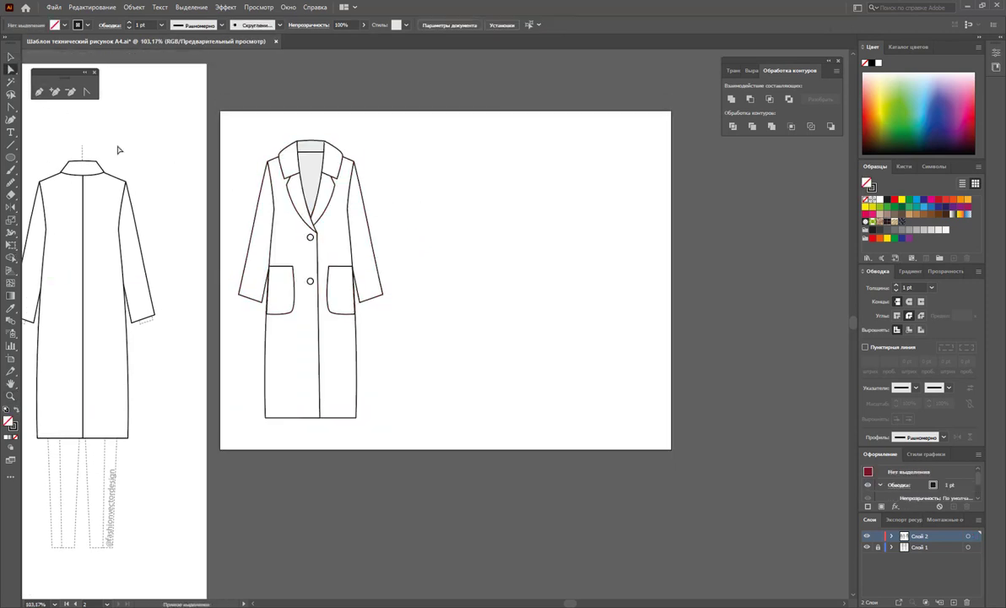
click(239, 217)
shift+click(267, 354)
shift+click(321, 337)
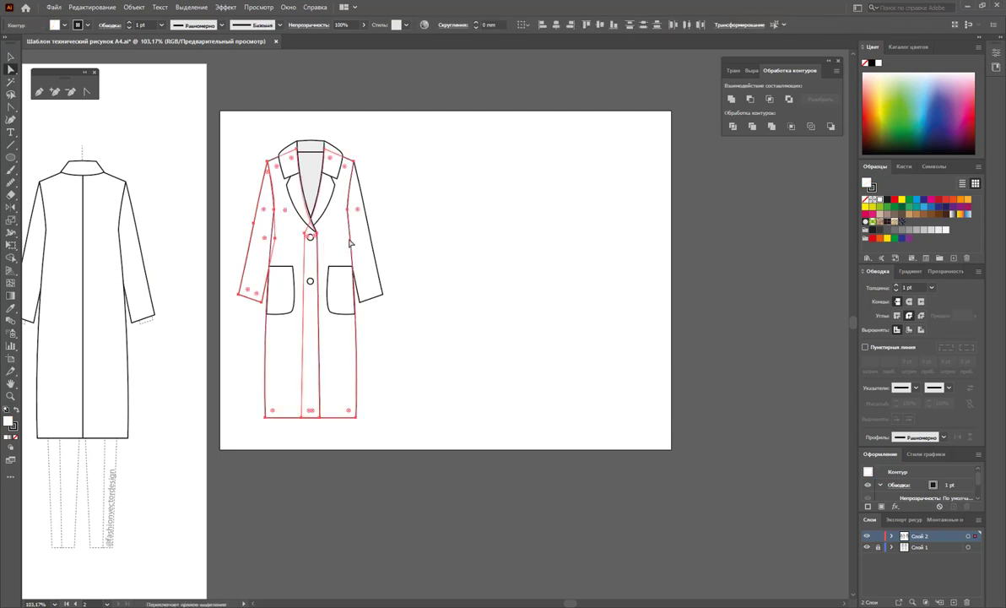
shift+click(372, 245)
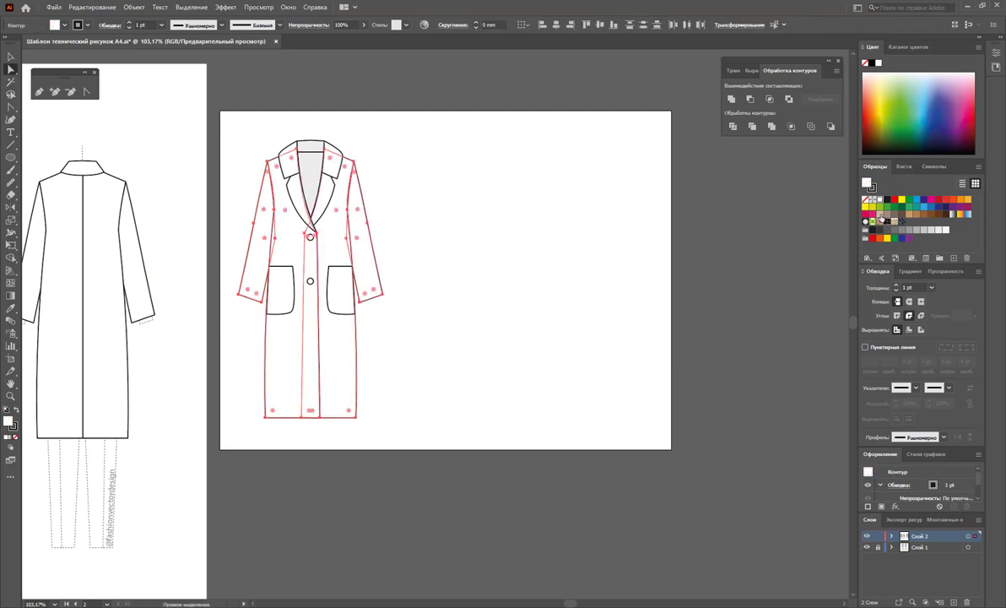
click(881, 217)
Fill the collar and lapels beige and the inner neck piece greyish-brown.
click(302, 193)
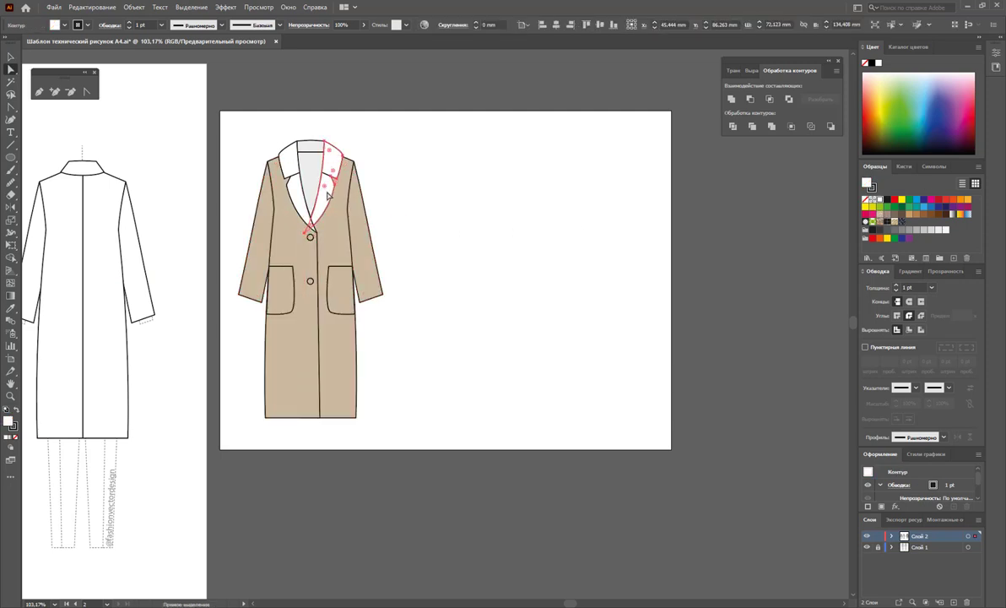
shift+click(287, 181)
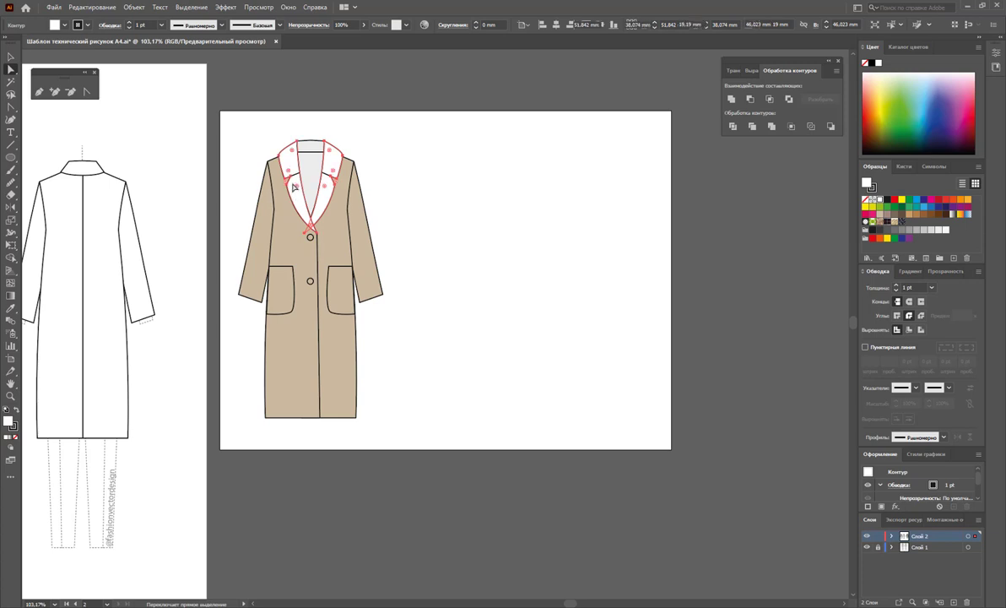
click(881, 217)
click(314, 177)
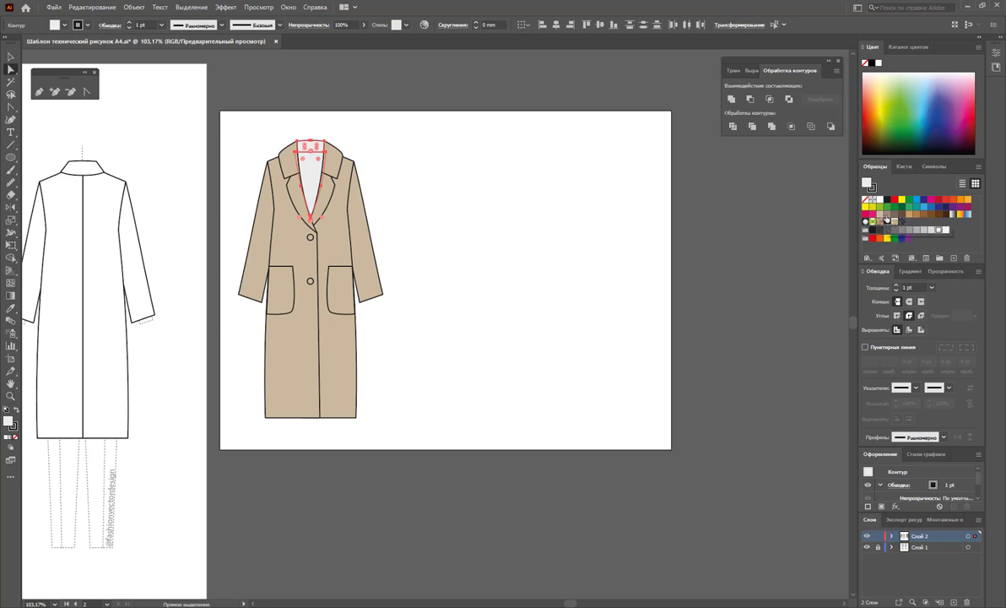
click(886, 221)
Duplicate the coloured coat to the right of the original.
click(10, 57)
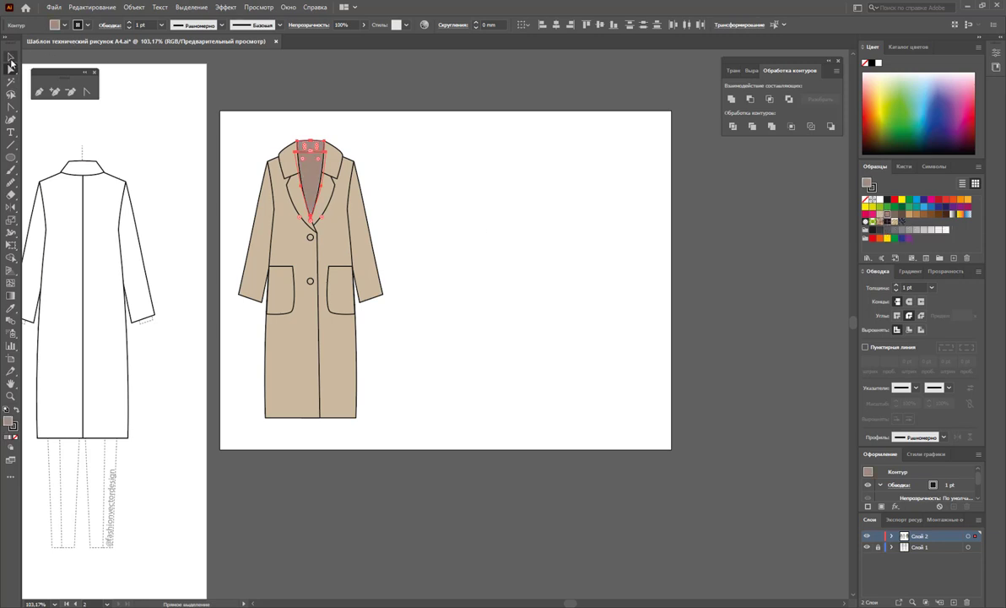
click(393, 152)
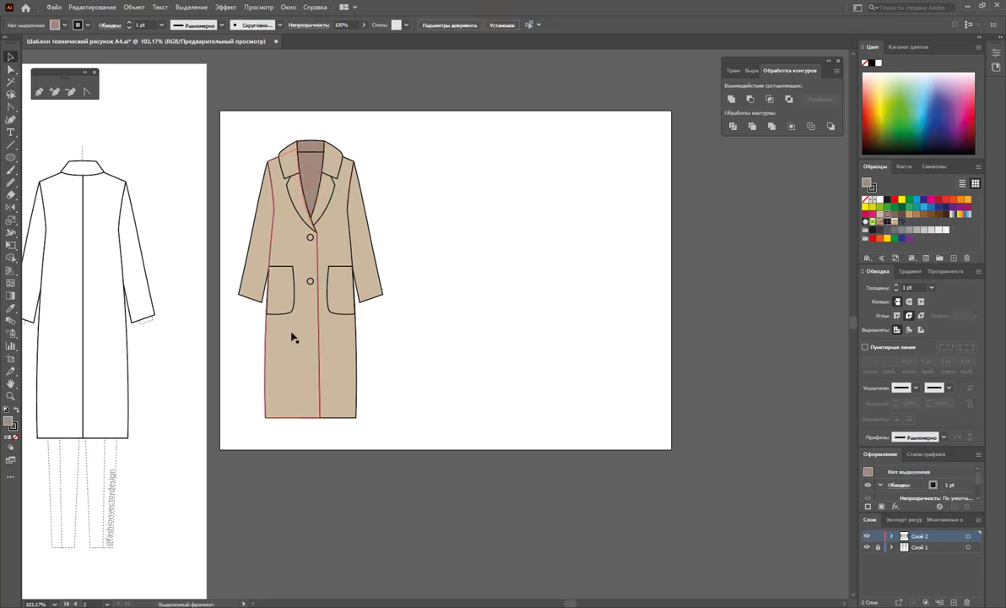
drag(287, 337, 445, 333)
click(590, 341)
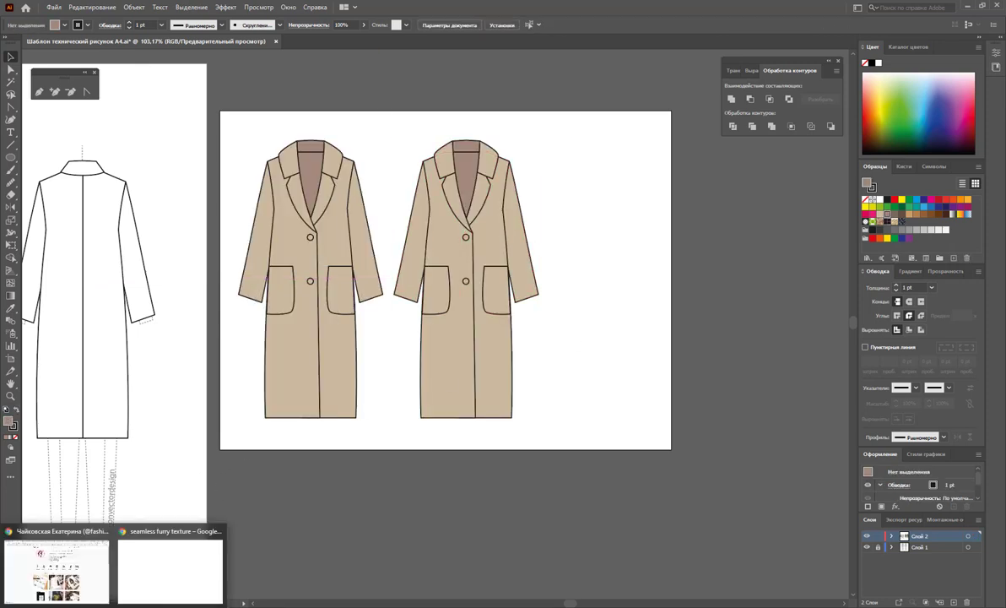
click(160, 572)
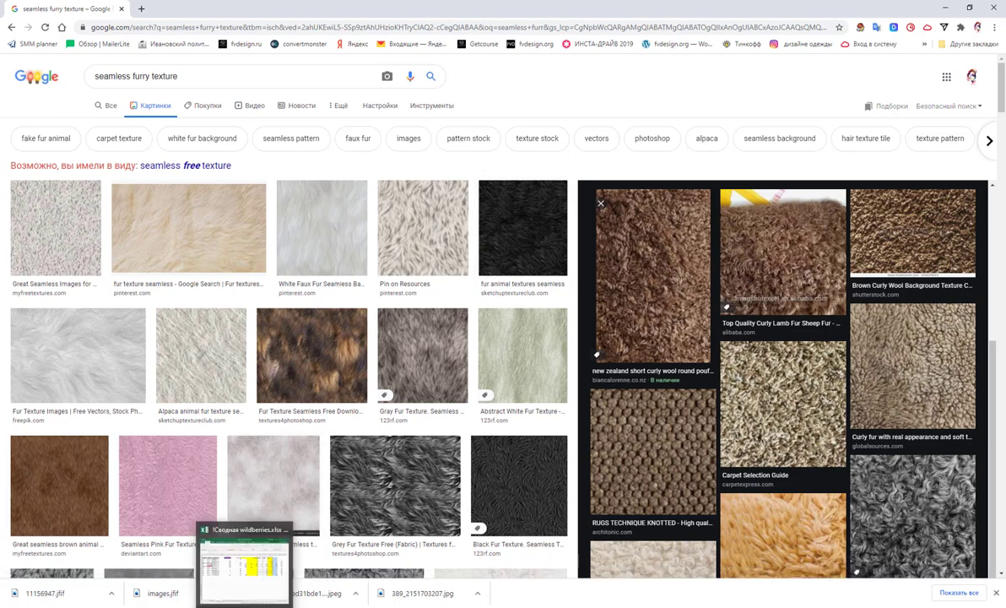
click(211, 567)
Open the curly fur image file as its own document.
click(57, 10)
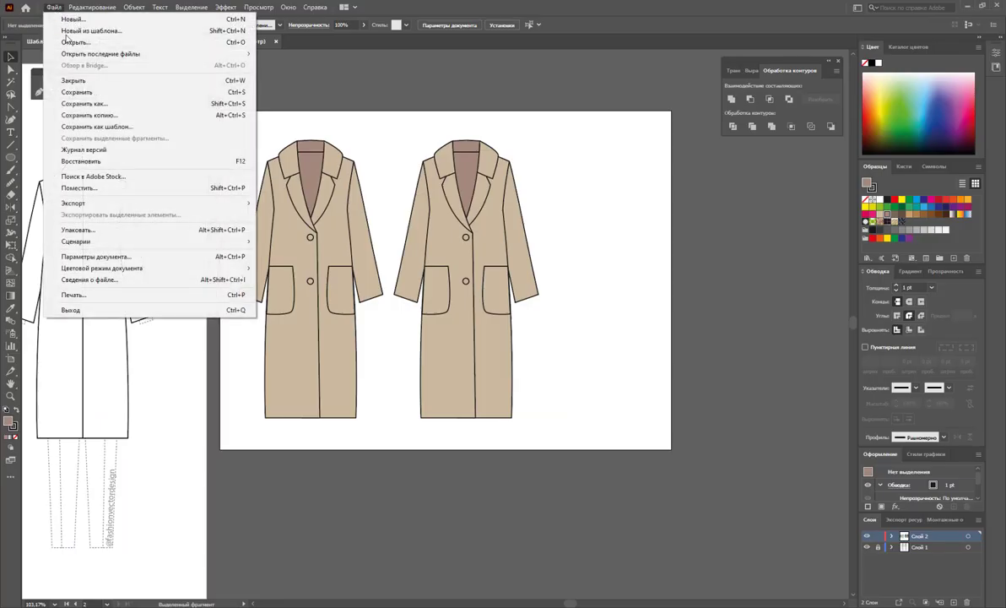
click(97, 38)
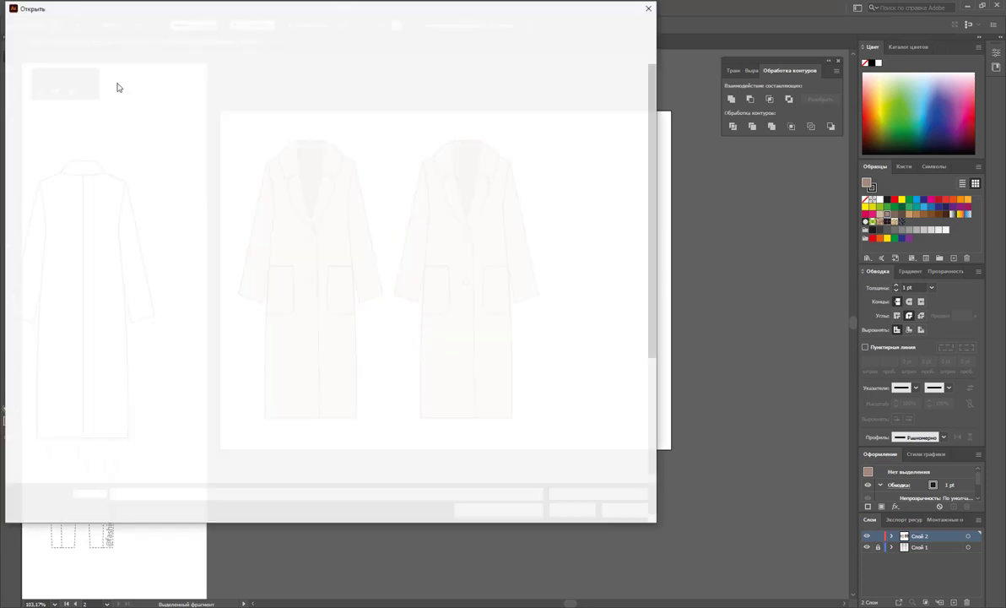
click(377, 87)
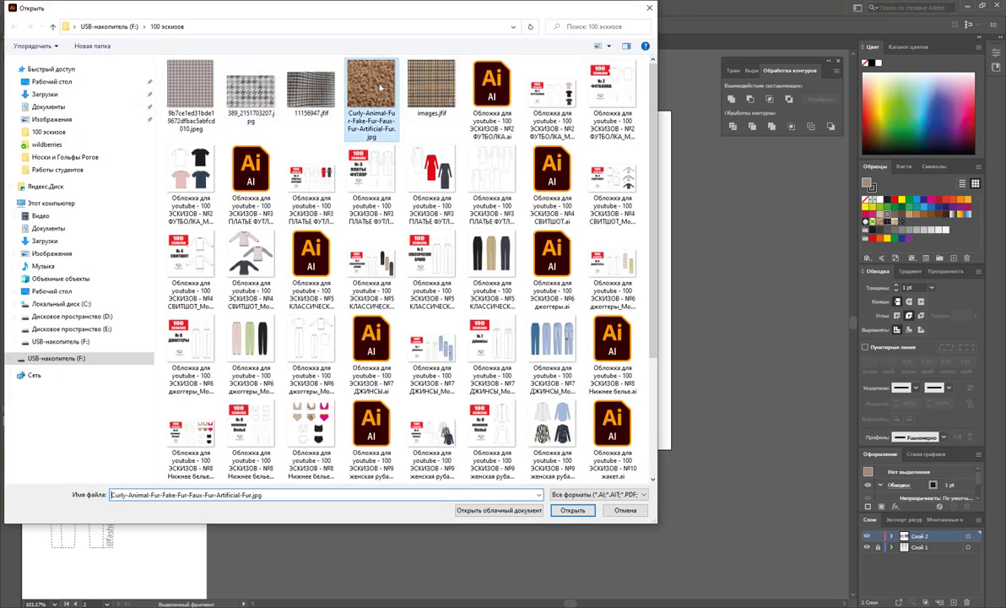
click(572, 509)
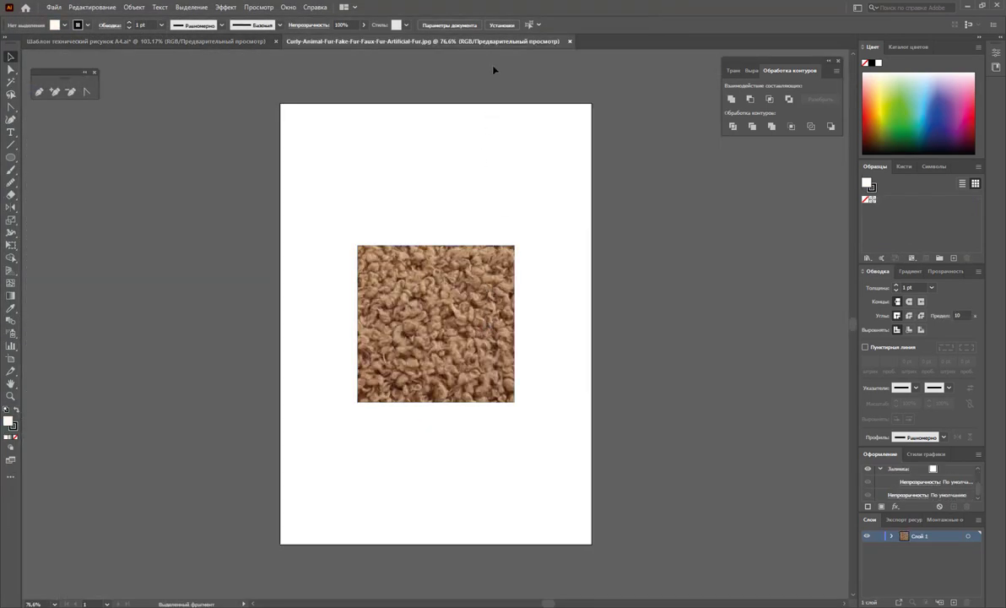
Bring the fur image into the coat drawing, shrink it to about 54 mm, and drag it into Swatches.
drag(529, 91, 540, 101)
drag(742, 376, 422, 384)
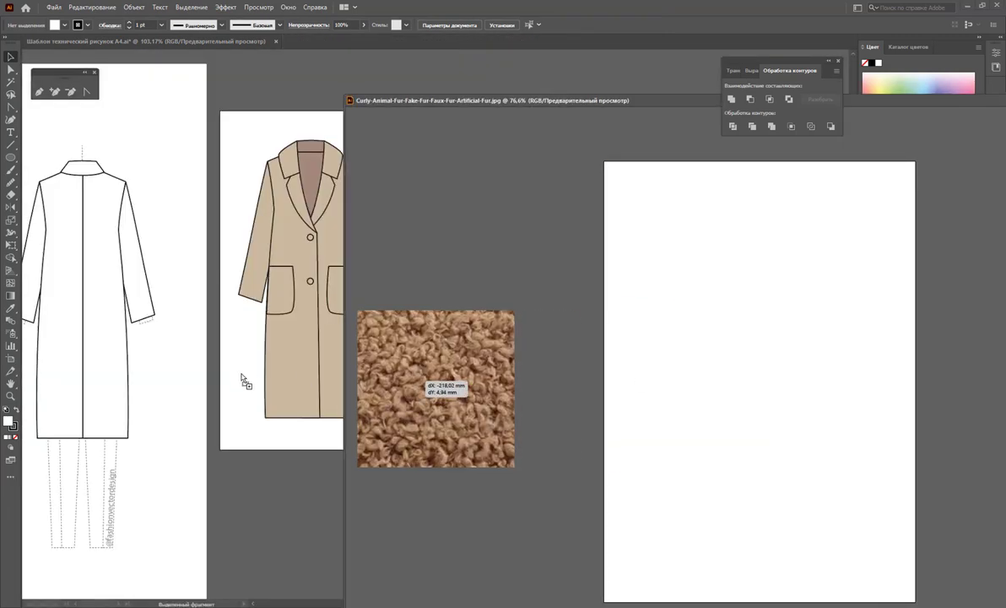
drag(552, 99, 616, 150)
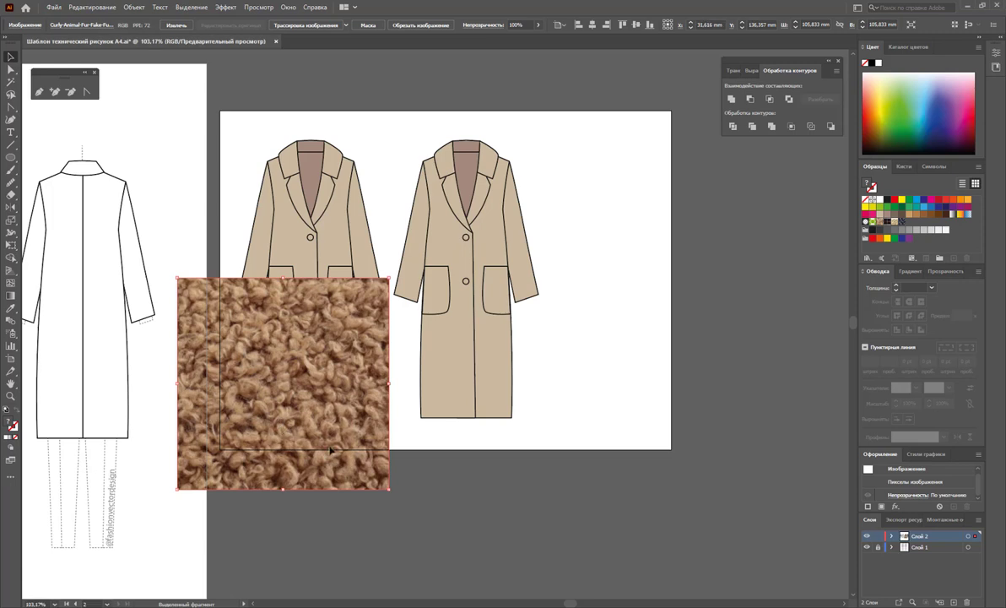
drag(253, 397, 354, 430)
mouse_move(456, 291)
mouse_down()
mouse_move(456, 365)
mouse_move(436, 384)
mouse_up()
drag(368, 418, 963, 255)
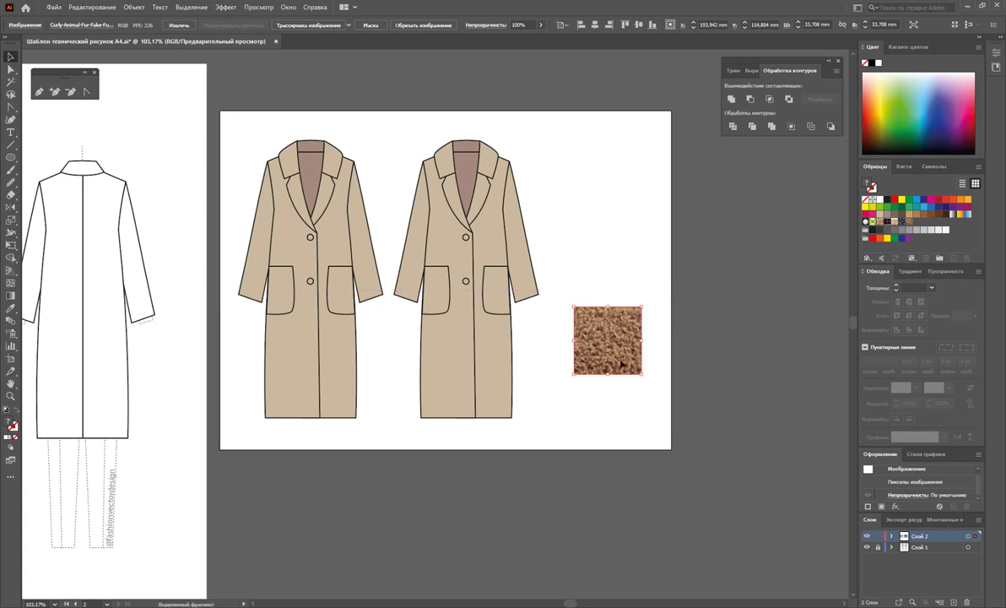
drag(635, 338, 769, 233)
Isolate the right coat group and try a Magic Wand fur fill, then undo it.
click(496, 235)
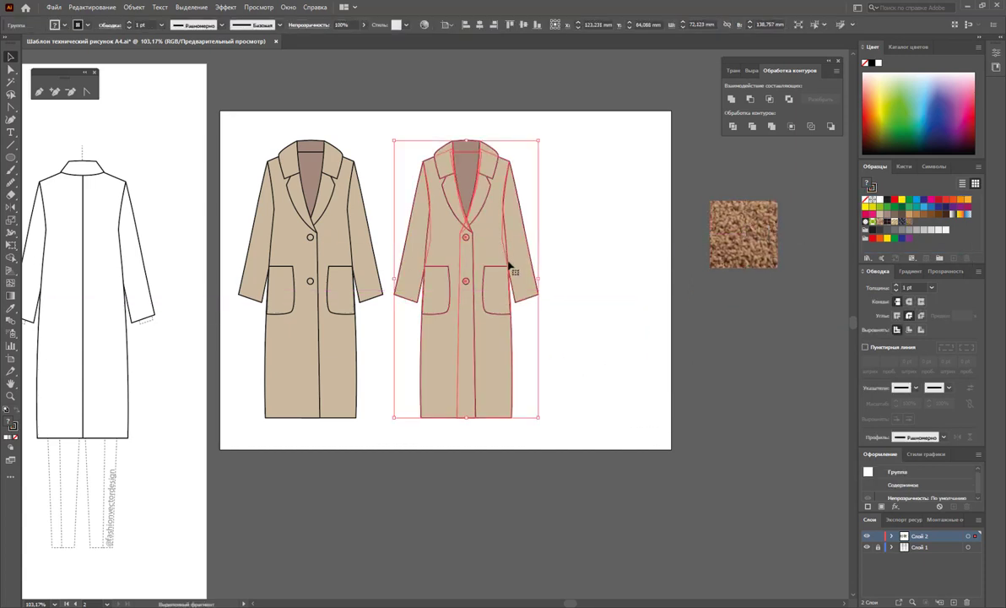
double_click(493, 253)
click(10, 82)
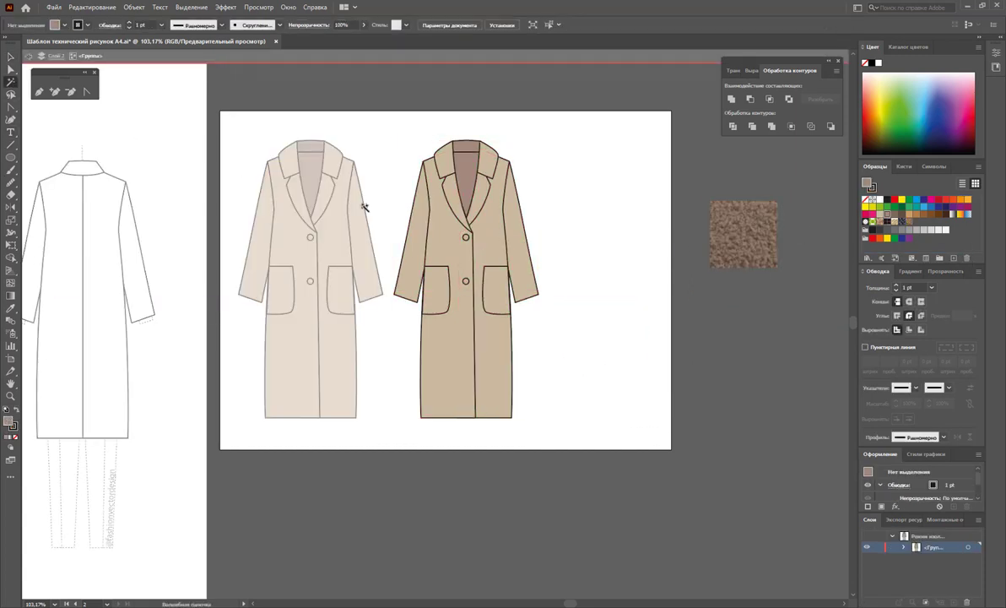
click(415, 215)
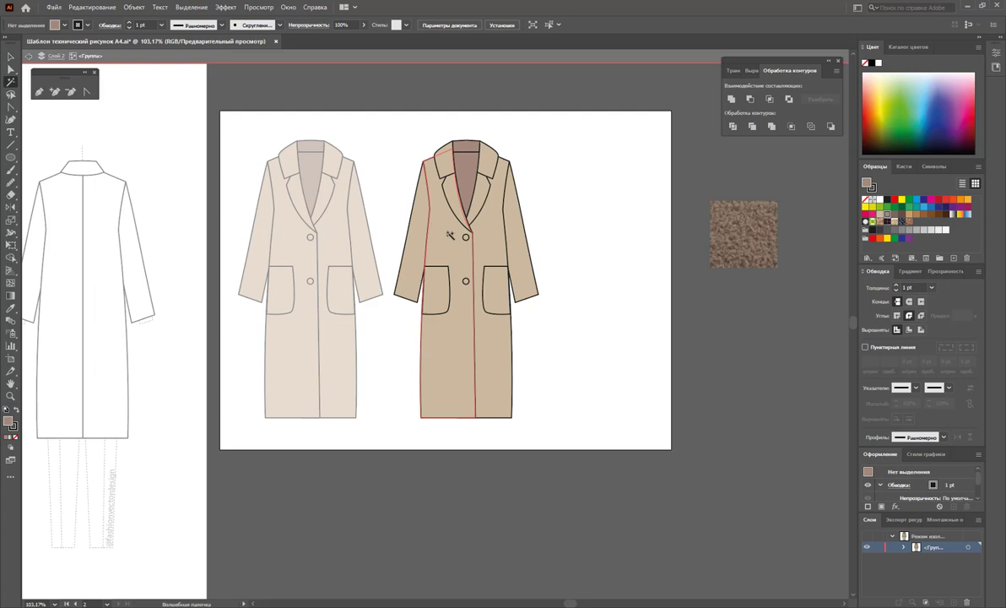
click(908, 223)
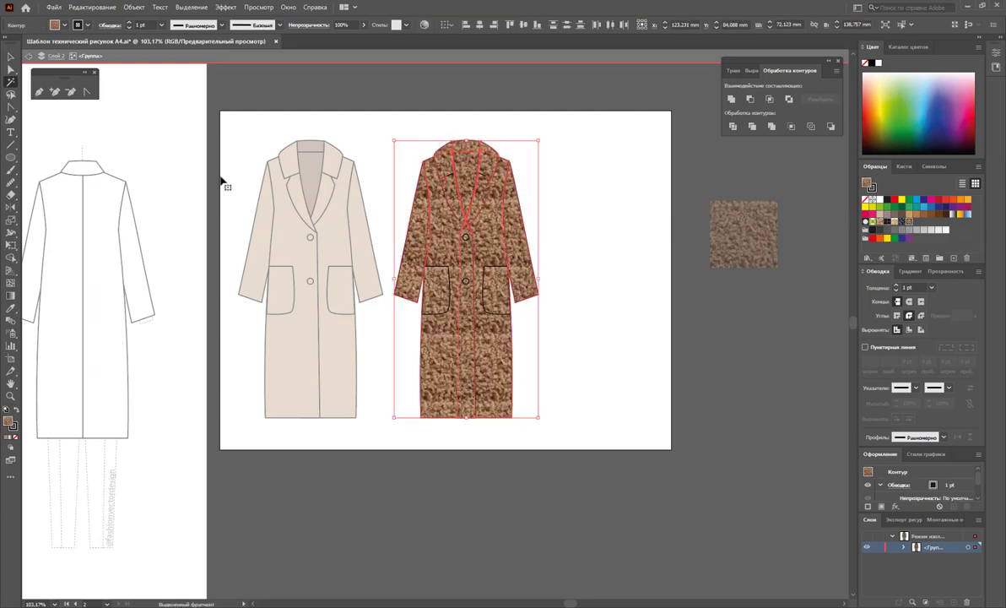
key(ctrl+z)
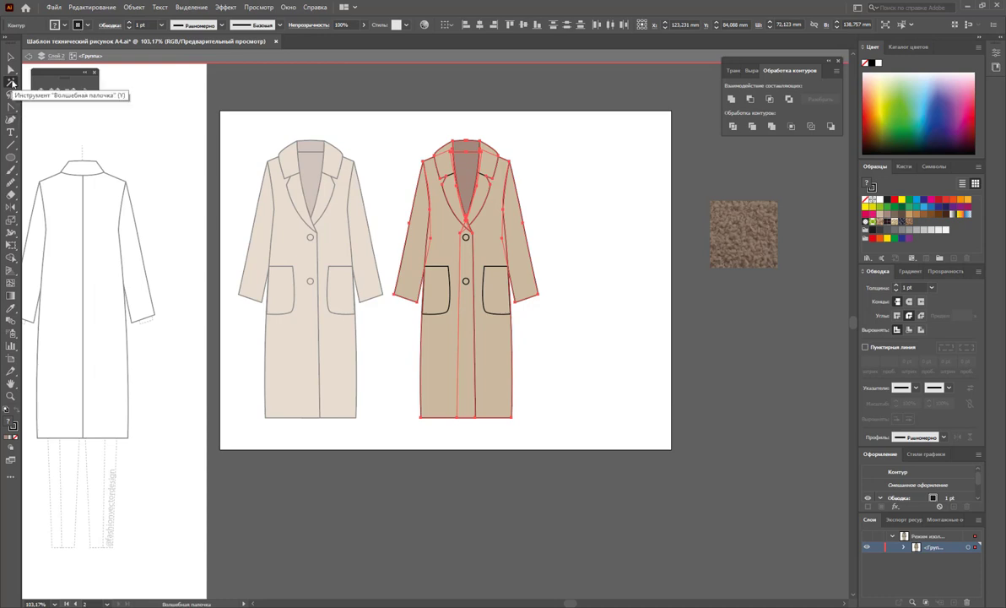
Set Magic Wand tolerance to 1 and fill only the coat's beige areas with fur.
double_click(12, 82)
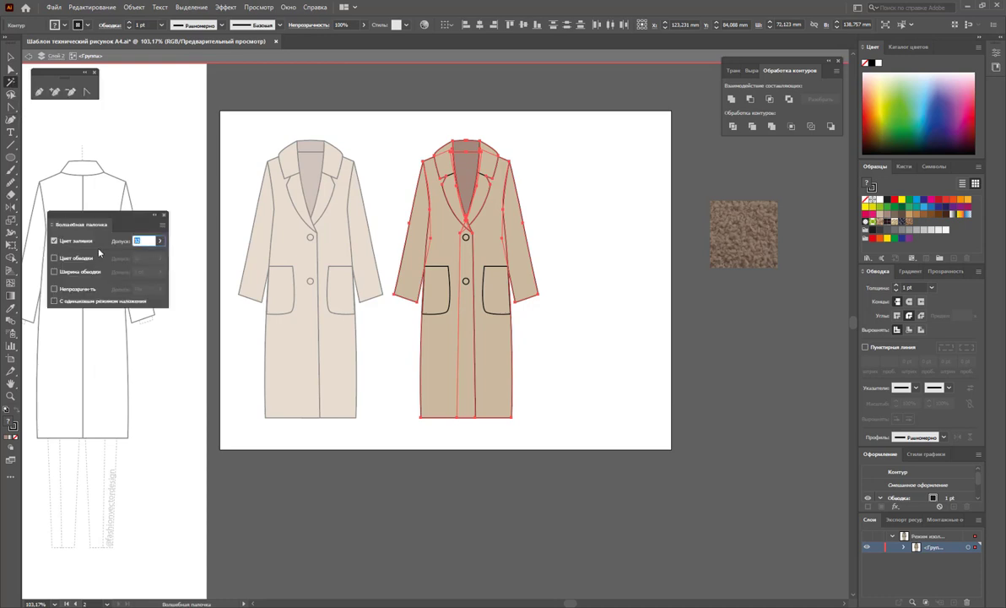
text(1)
click(582, 242)
click(494, 211)
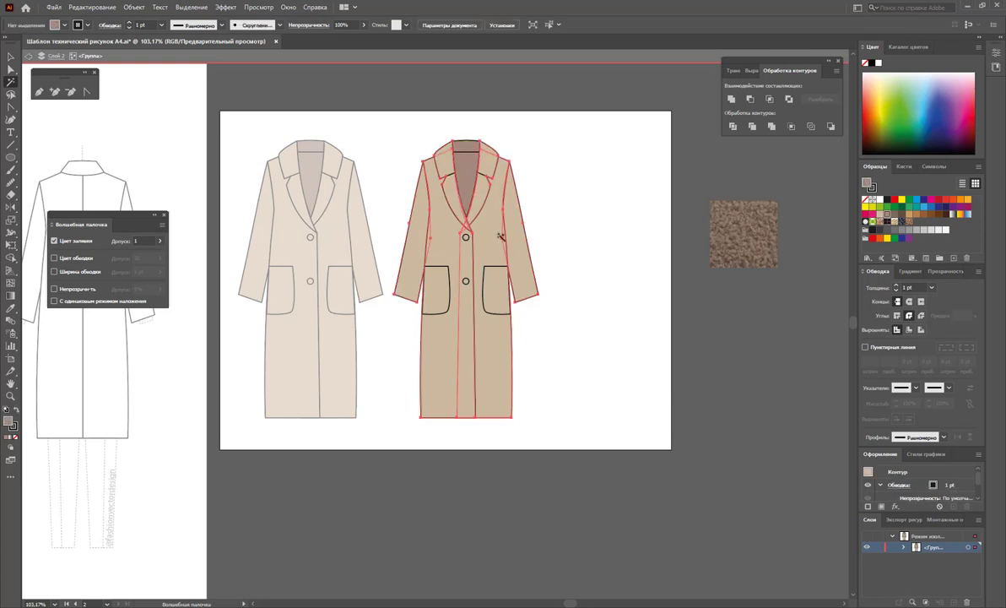
click(910, 222)
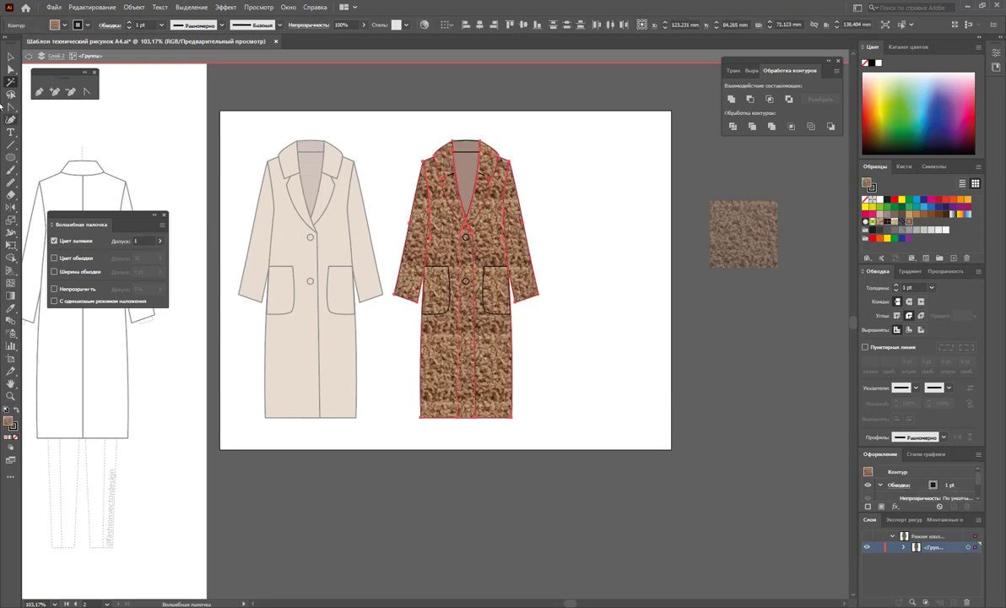
Exit isolation mode, close the Magic Wand options and select the loose fur texture square.
click(11, 56)
click(580, 204)
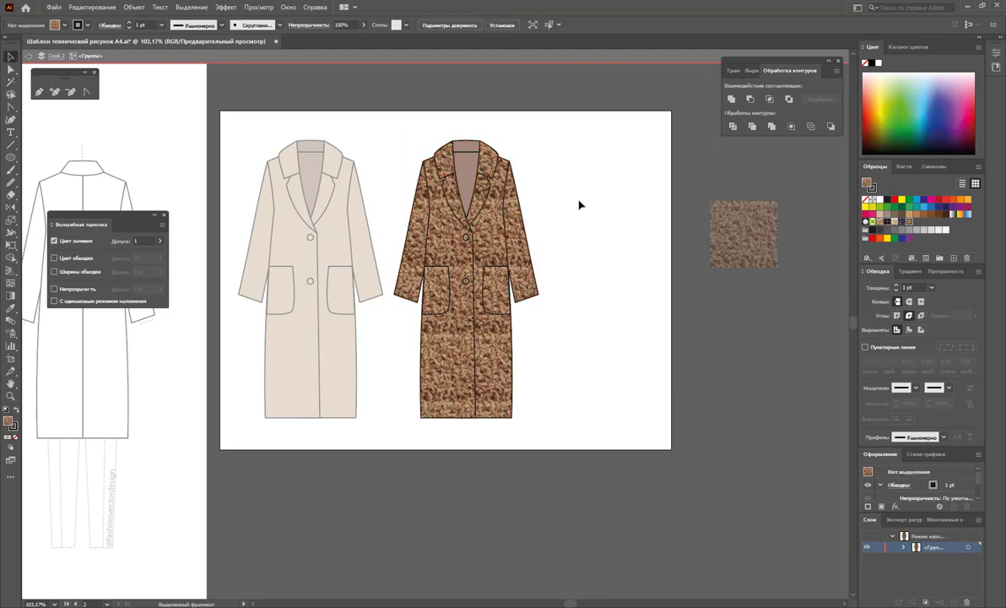
double_click(580, 204)
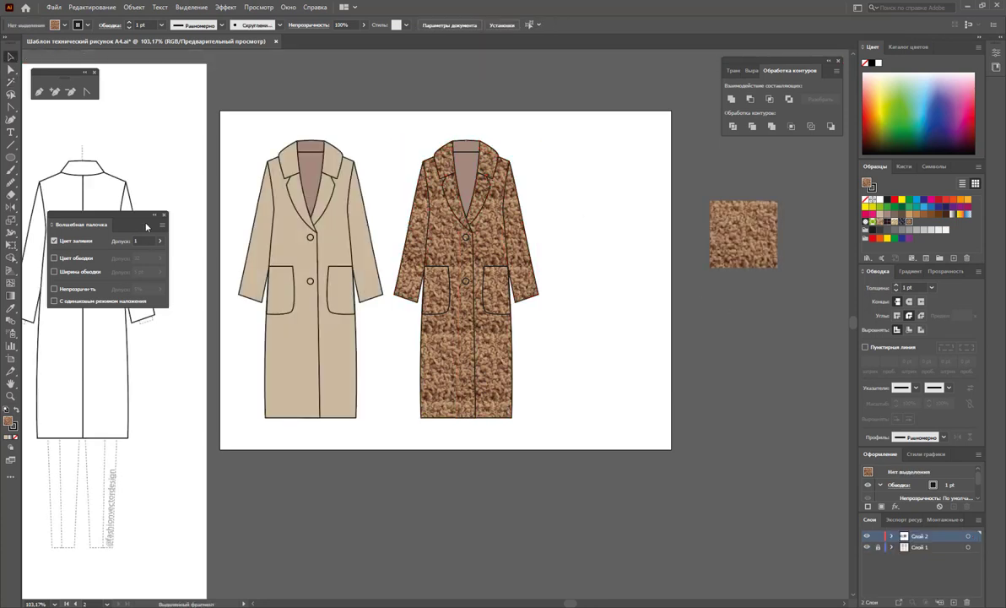
click(164, 216)
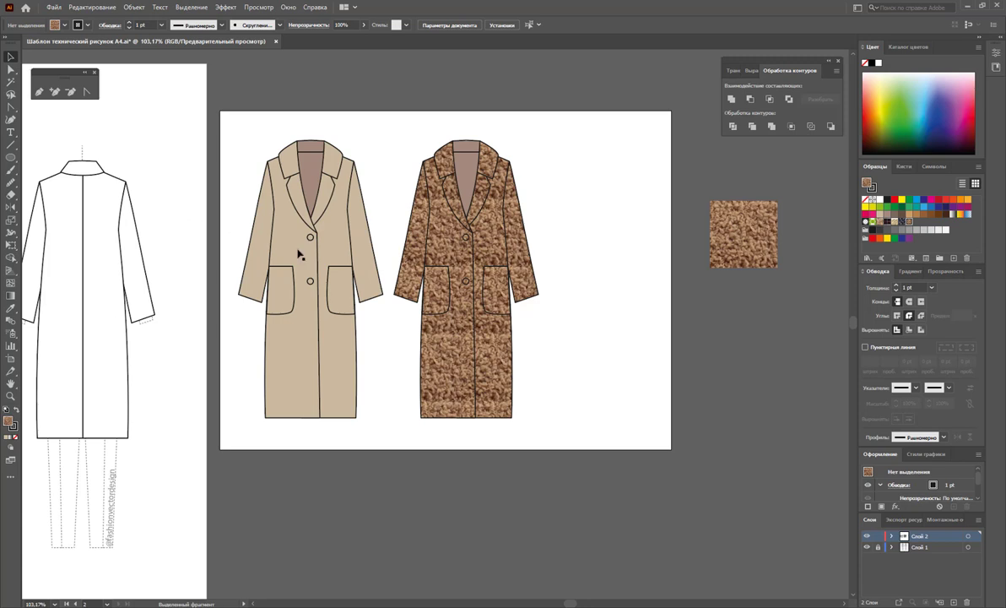
click(768, 232)
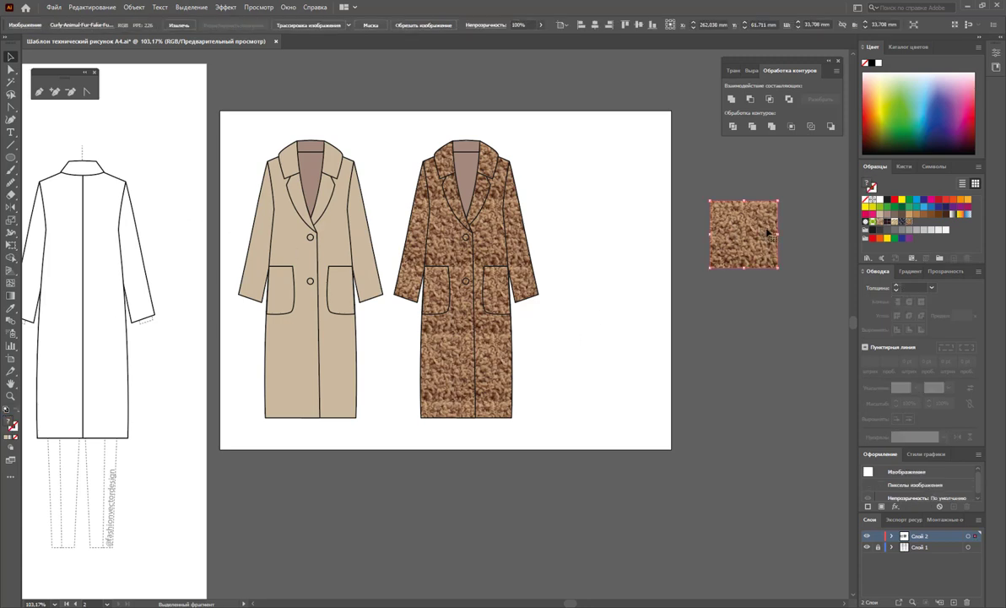
Delete the texture square, copy the fur coat to the right, and widen the artboard to fit it.
key(Delete)
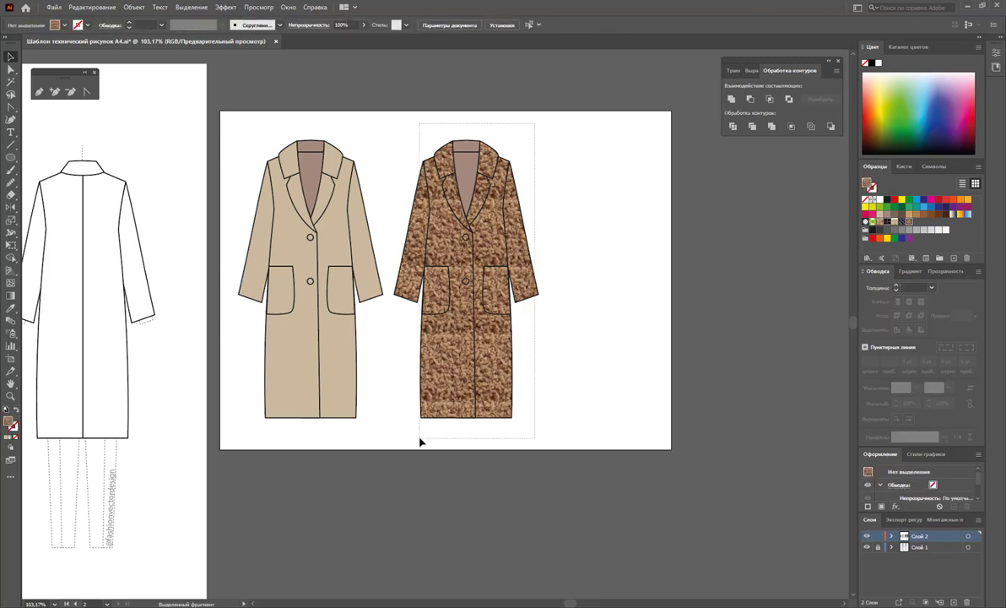
mouse_move(427, 405)
mouse_down()
mouse_move(589, 405)
mouse_move(579, 405)
mouse_up()
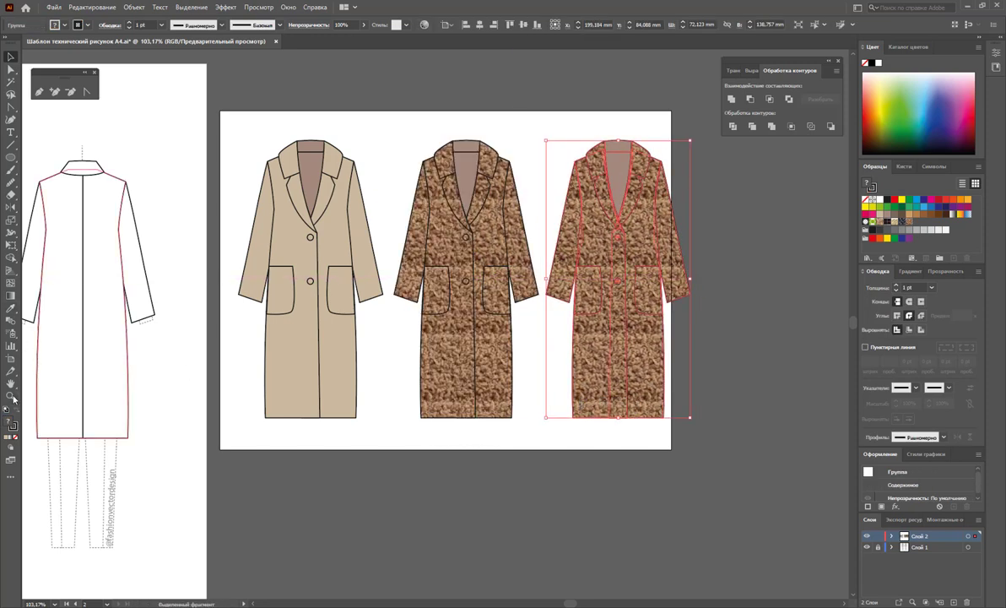
click(11, 359)
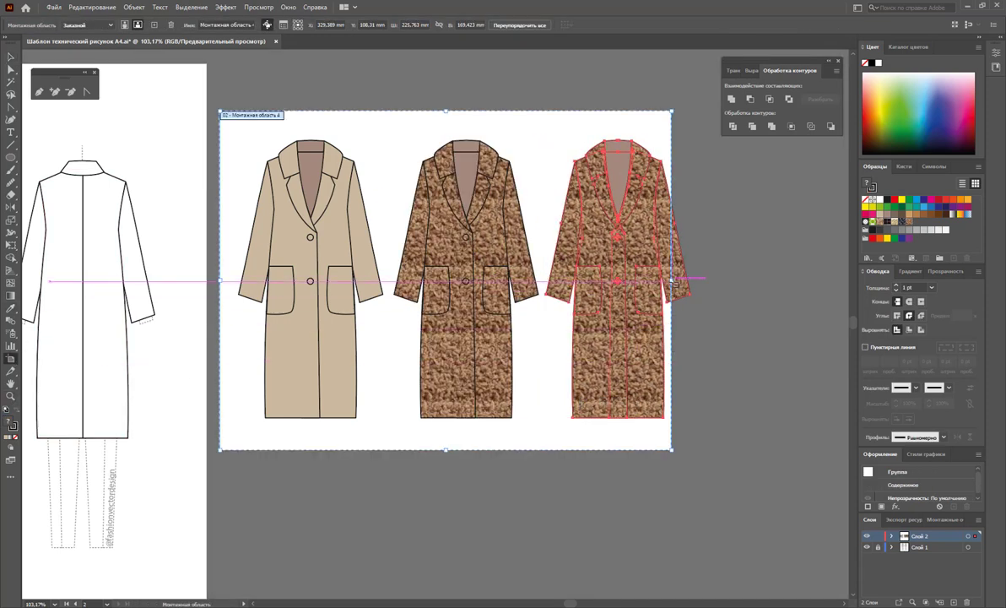
drag(673, 280, 707, 280)
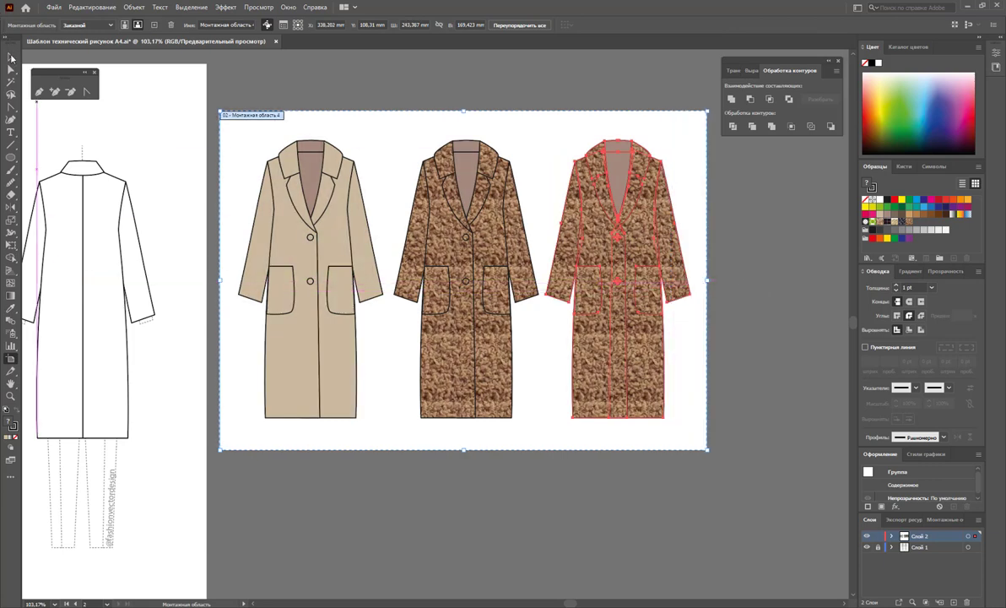
click(11, 58)
click(602, 132)
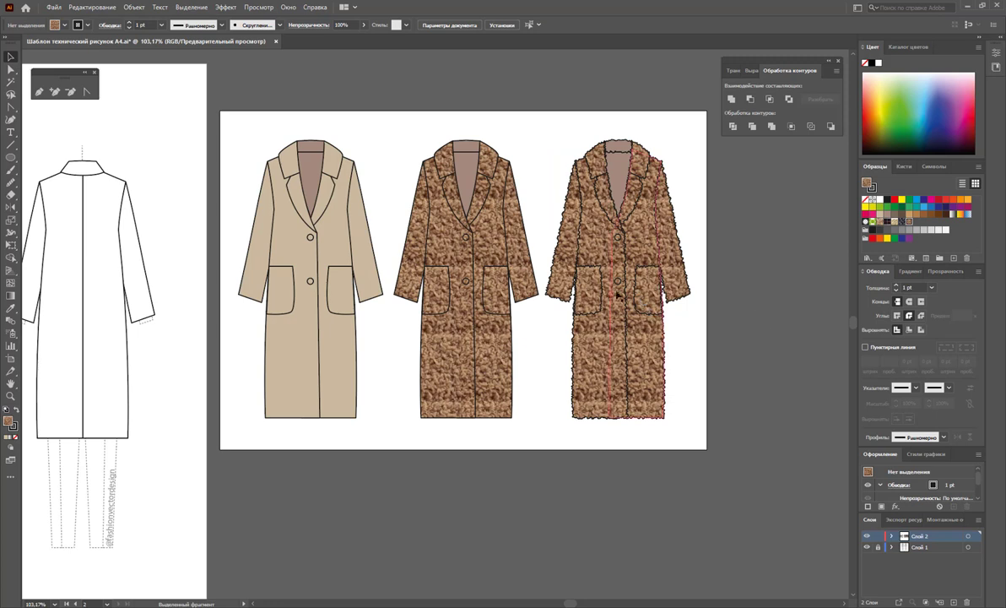
click(620, 288)
Fill the buttons on the right and middle fur coats with brown.
click(694, 267)
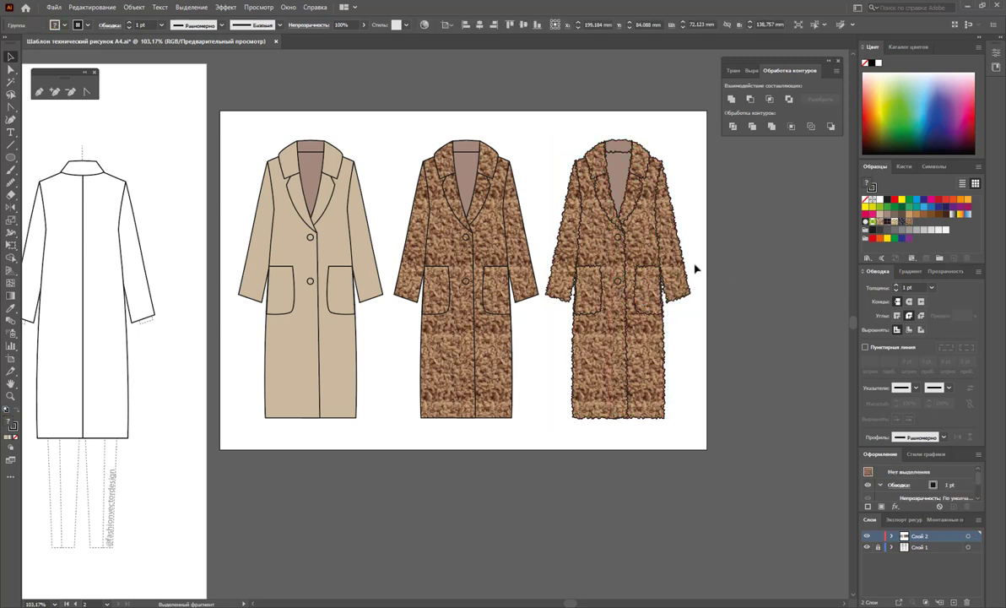
key(a)
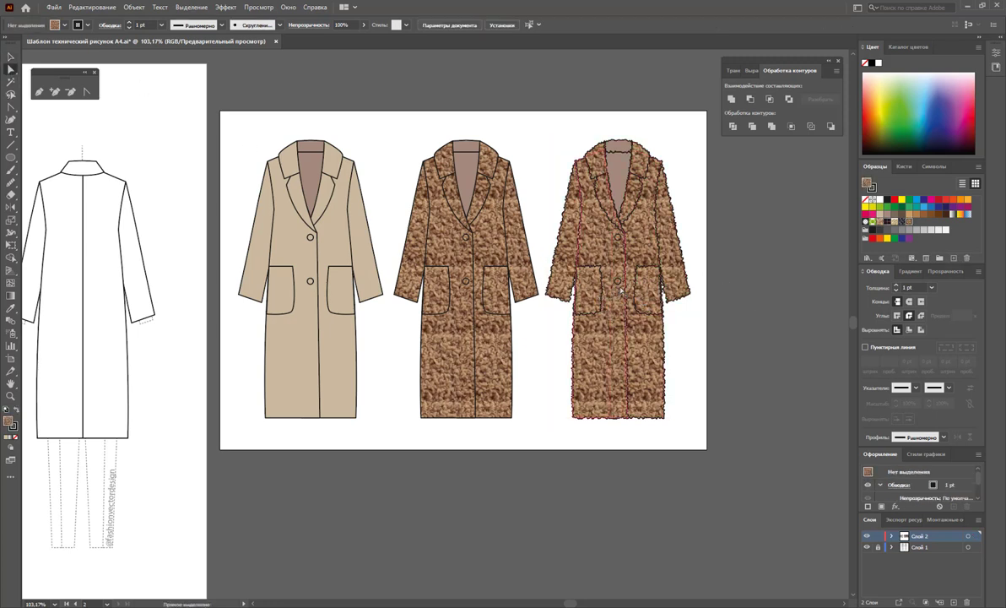
click(618, 281)
click(901, 214)
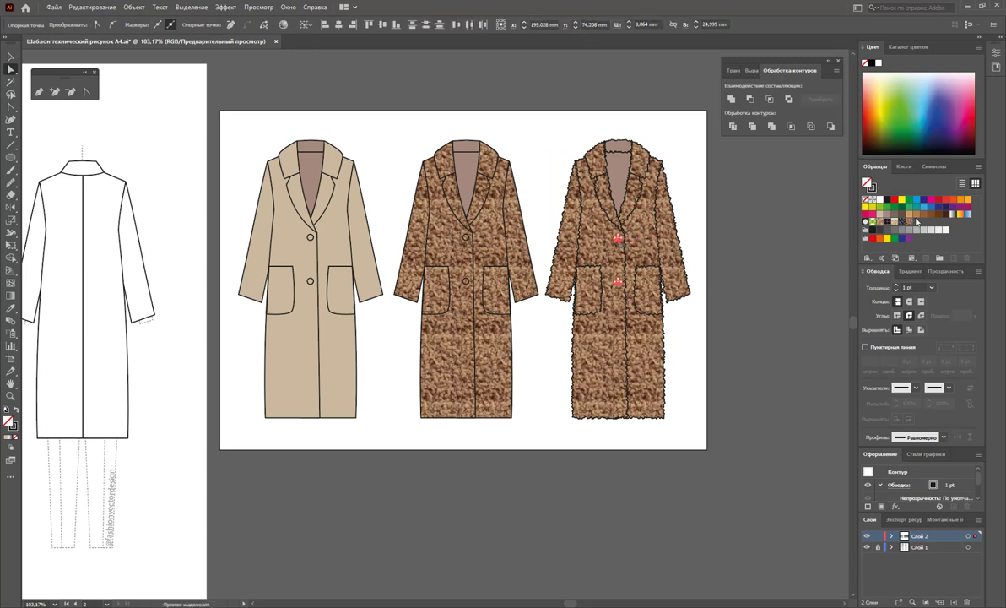
click(772, 299)
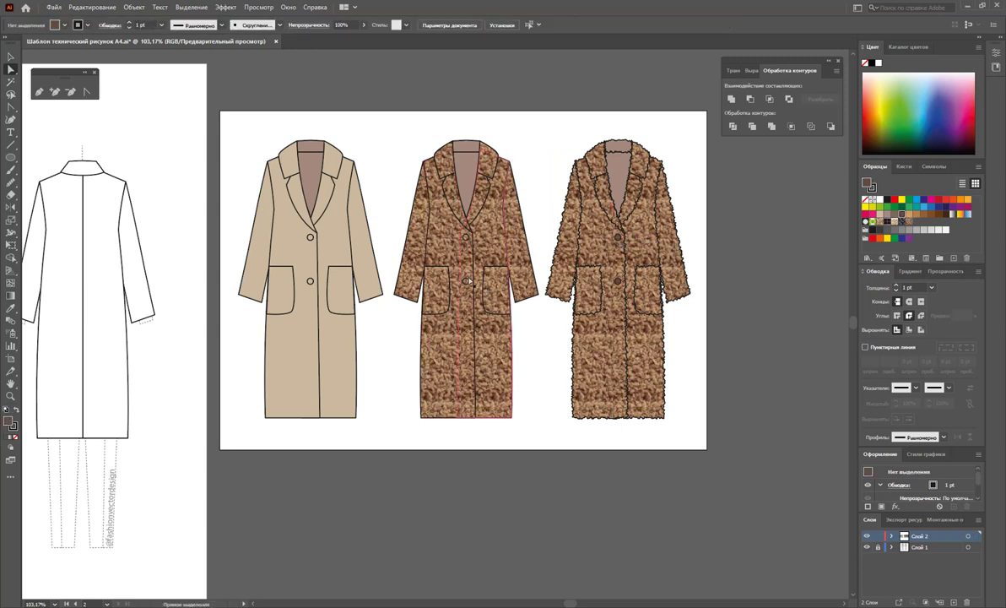
click(464, 281)
click(902, 213)
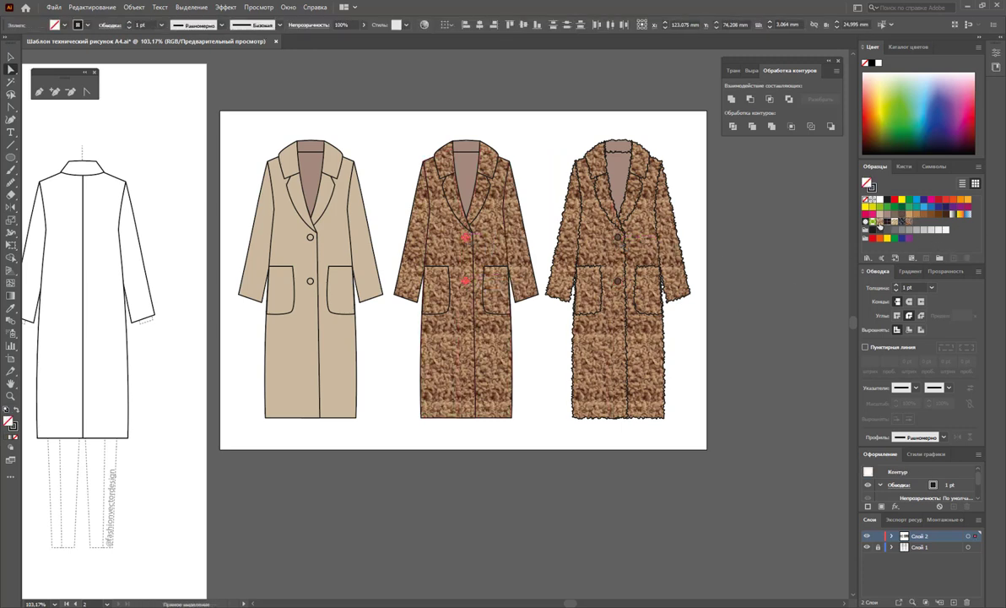
Reselect the middle coat's buttons, then select both buttons on the left coat.
click(776, 276)
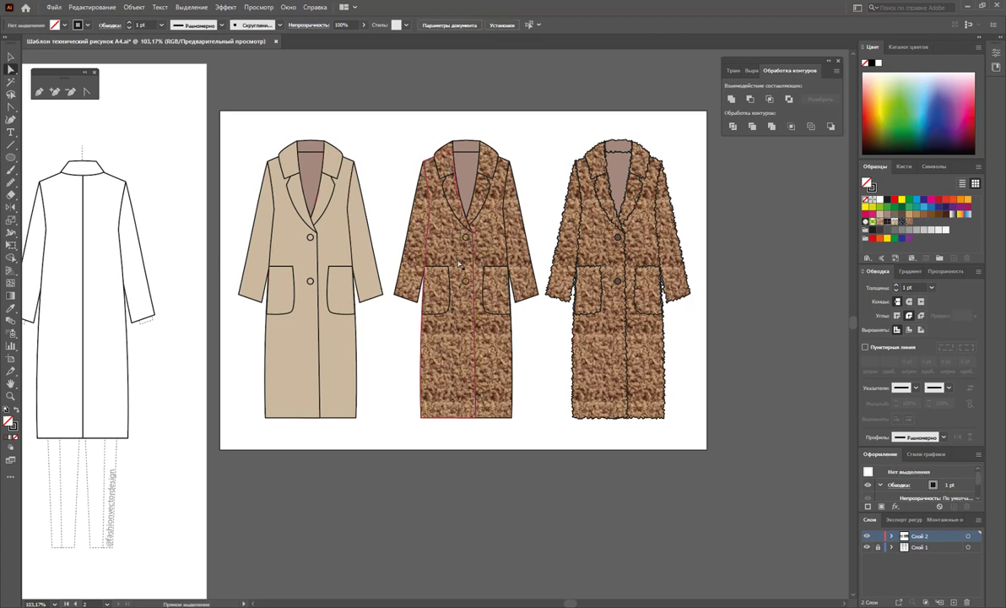
click(467, 281)
click(469, 239)
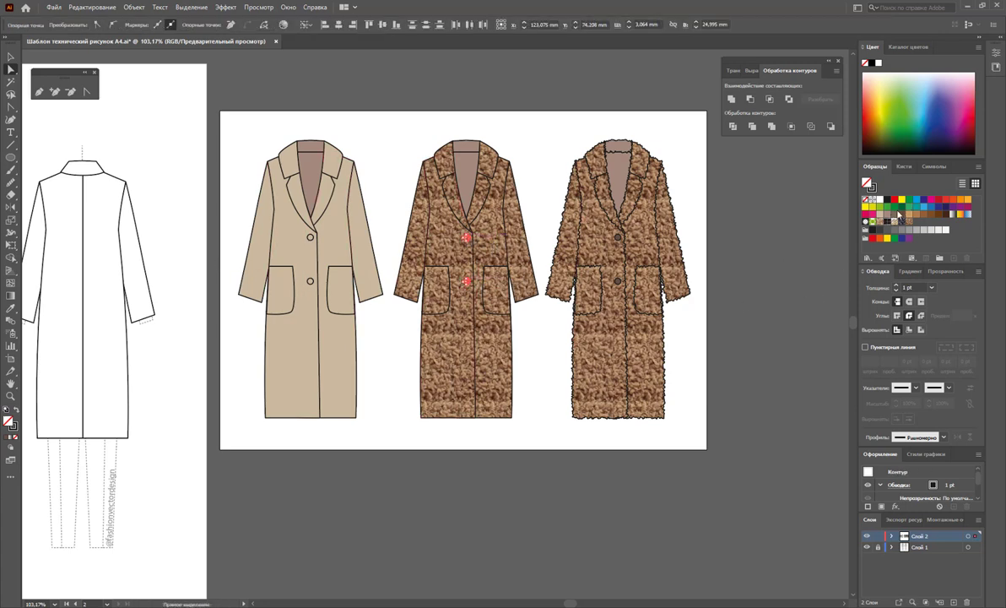
click(310, 237)
drag(309, 283, 310, 281)
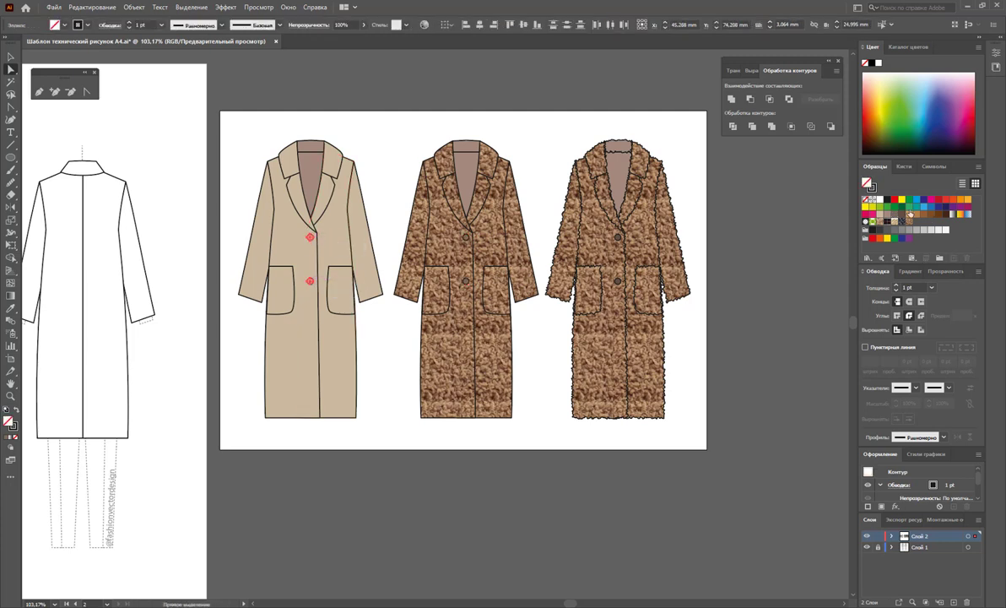
click(779, 285)
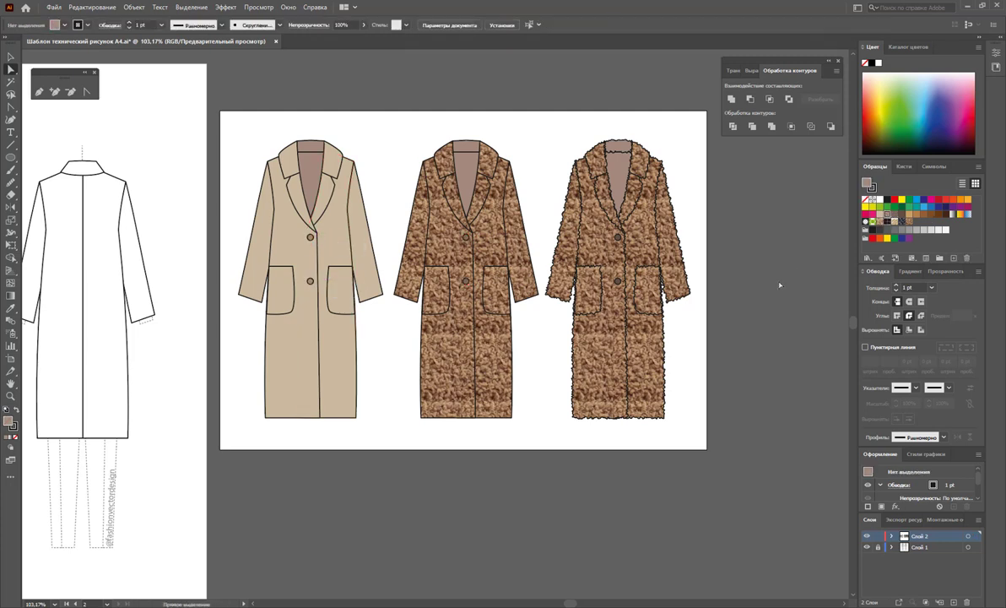